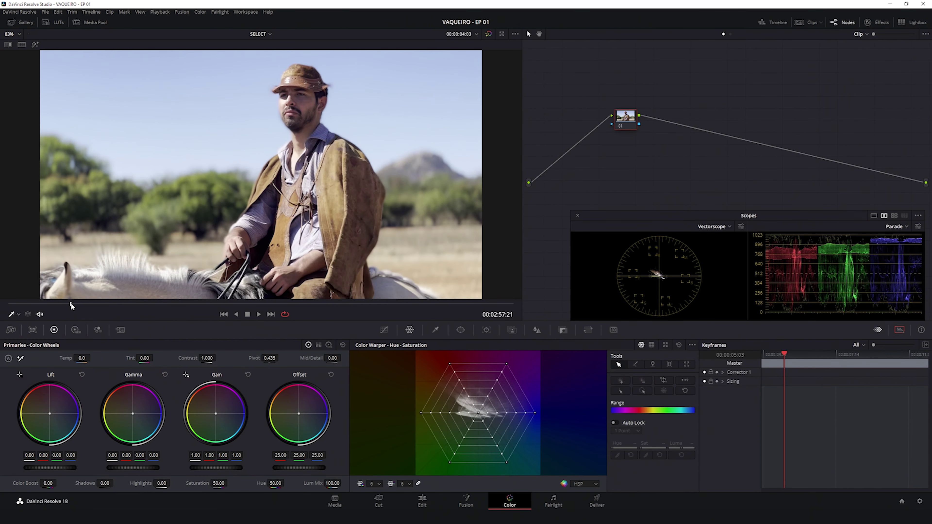
Scrub back and forth through the rider clip to review it.
{"action": "mouse_move", "coordinate": [61, 310]}
{"action": "left_mouse_down"}
{"action": "mouse_move", "coordinate": [454, 299]}
{"action": "mouse_move", "coordinate": [146, 301]}
{"action": "left_mouse_up"}
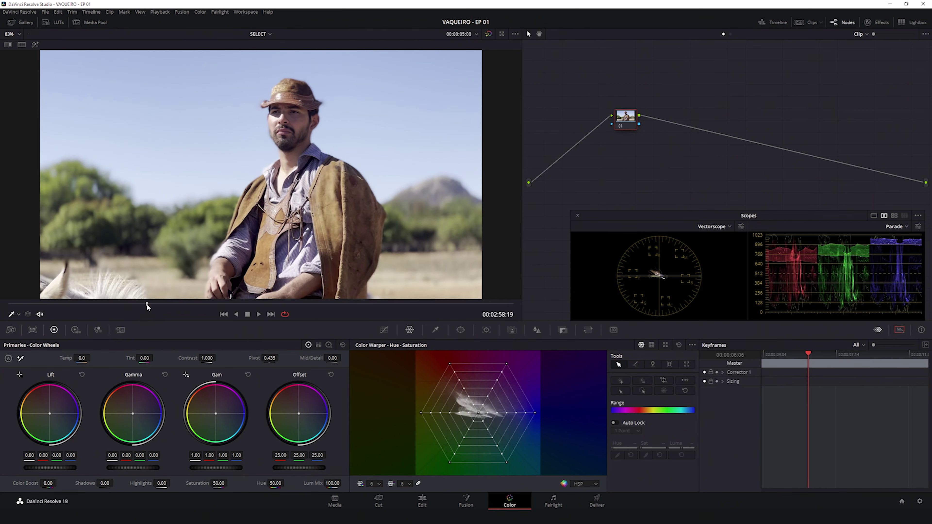
{"action": "left_click_drag", "start_coordinate": [151, 290], "coordinate": [100, 307]}
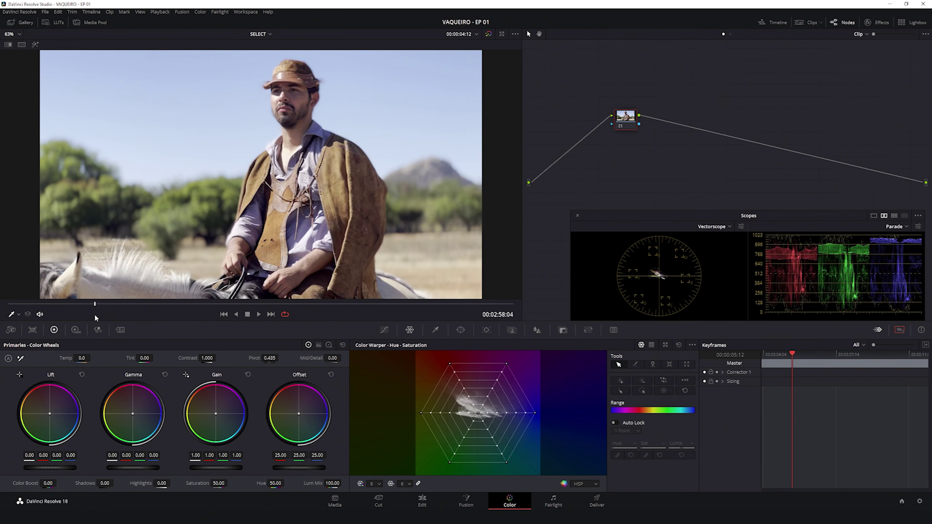
{"action": "left_click", "coordinate": [60, 309]}
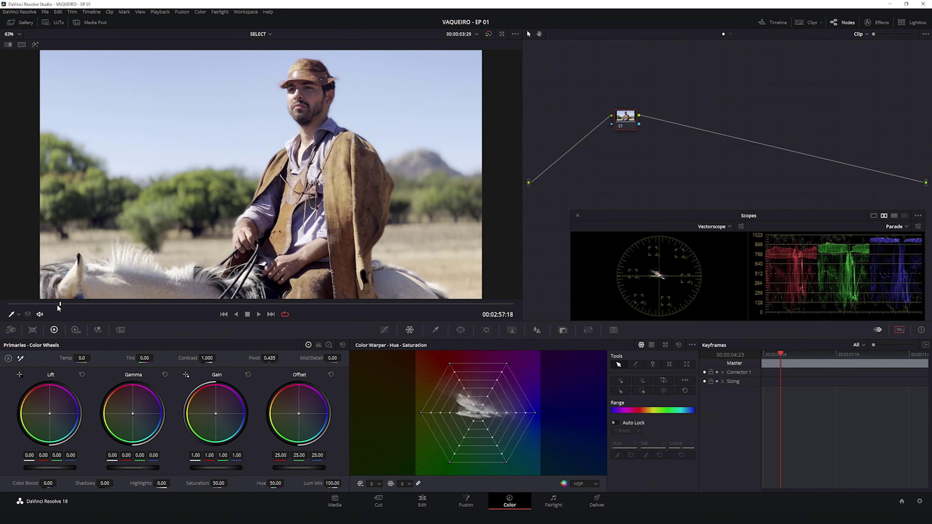
{"action": "mouse_move", "coordinate": [14, 310]}
{"action": "left_mouse_down"}
{"action": "mouse_move", "coordinate": [112, 313]}
{"action": "mouse_move", "coordinate": [73, 315]}
{"action": "left_mouse_up"}
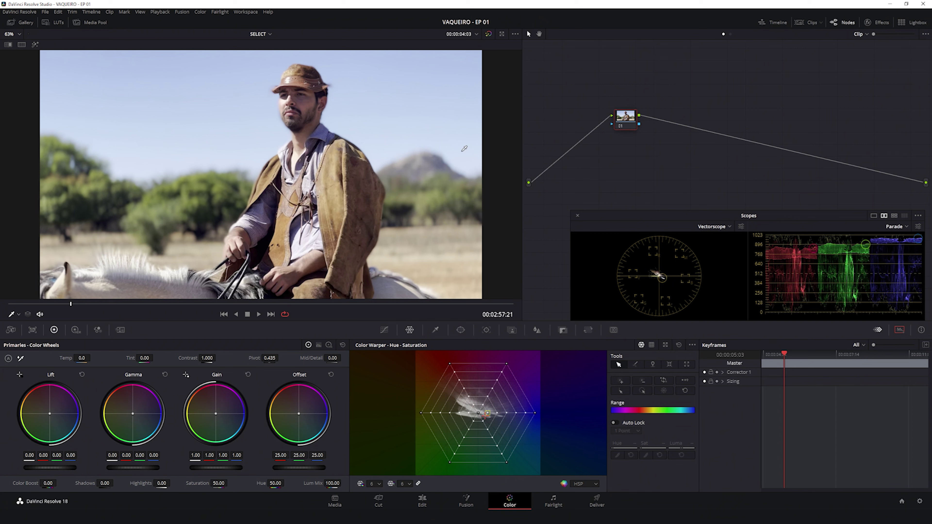
Drag node 01 up and to the left in the Node Editor in several nudges.
{"action": "left_click_drag", "start_coordinate": [624, 125], "coordinate": [592, 117]}
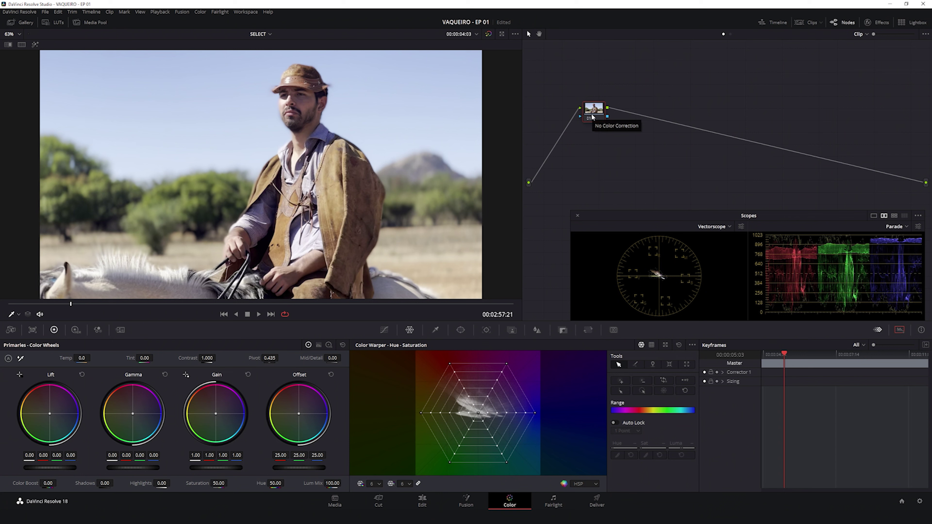
{"action": "left_click_drag", "start_coordinate": [594, 106], "coordinate": [563, 98]}
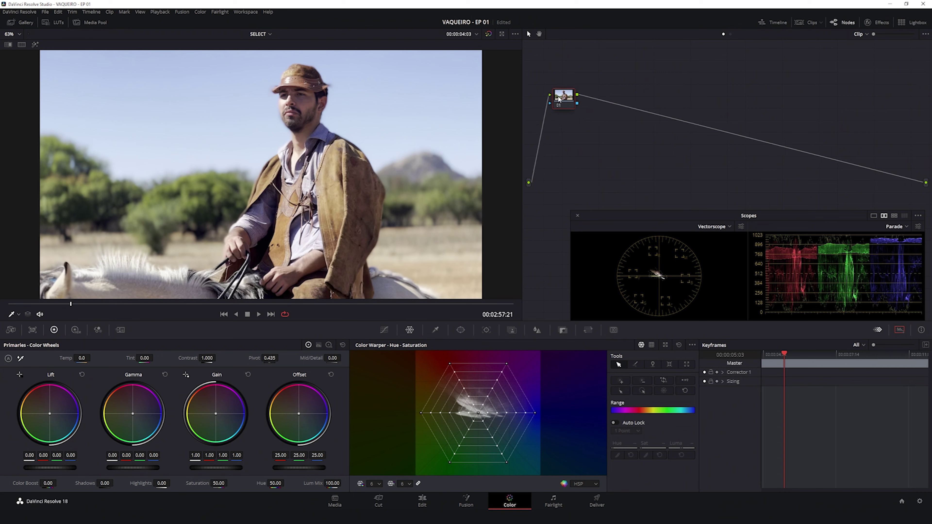
{"action": "left_click_drag", "start_coordinate": [559, 99], "coordinate": [563, 104]}
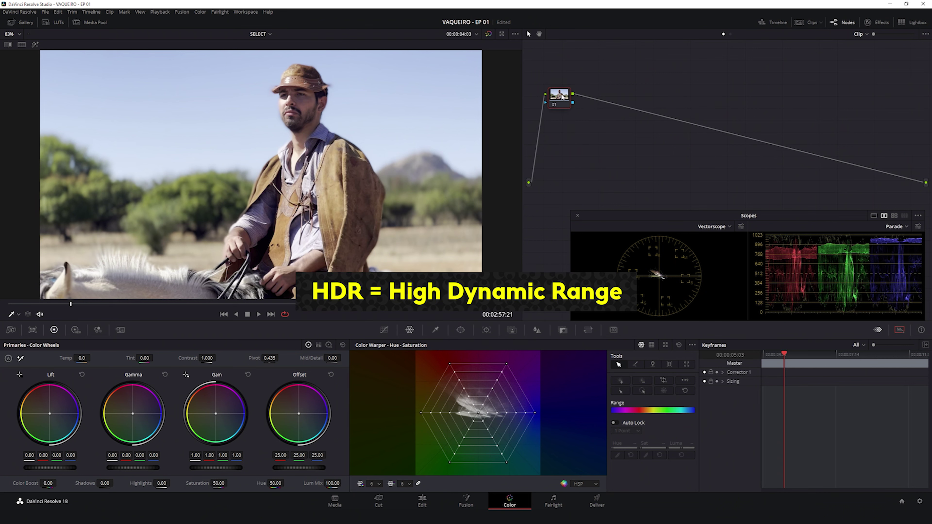
{"action": "left_click_drag", "start_coordinate": [792, 83], "coordinate": [552, 172]}
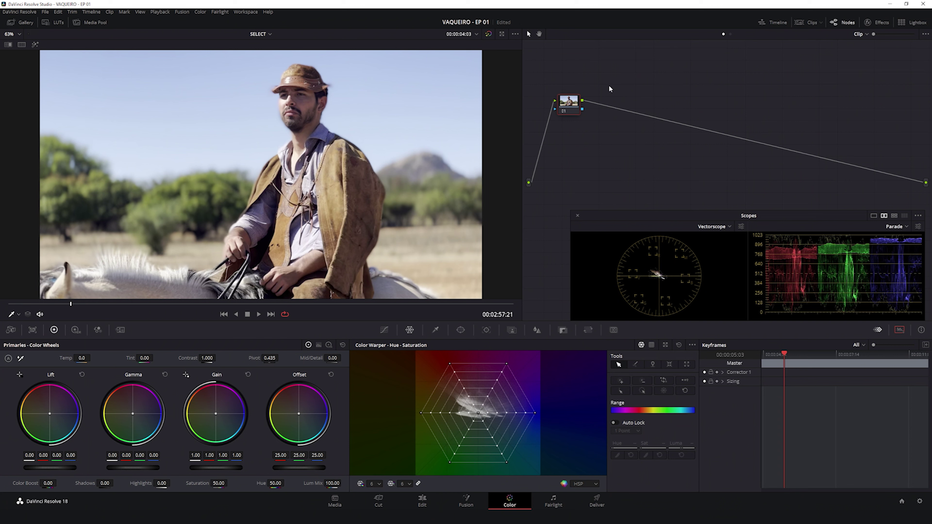
{"action": "left_click_drag", "start_coordinate": [567, 95], "coordinate": [566, 91]}
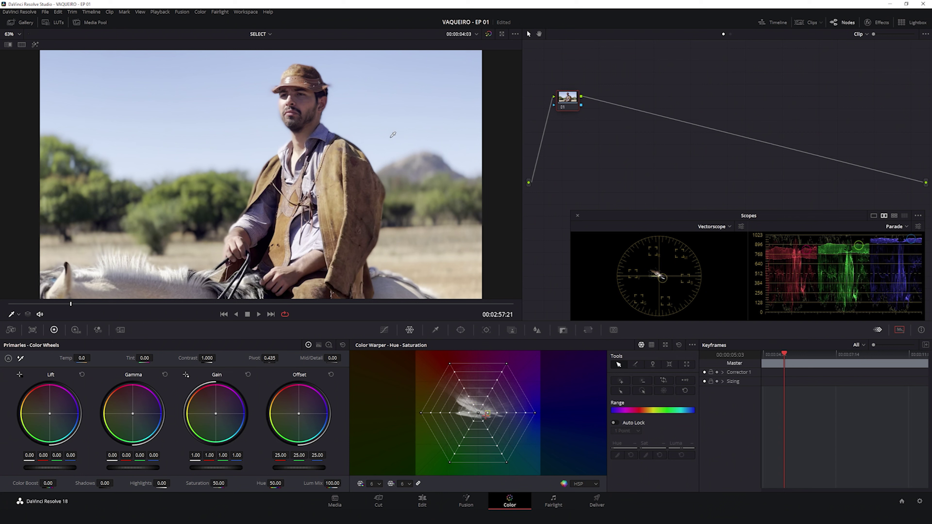
{"action": "left_click_drag", "start_coordinate": [570, 103], "coordinate": [561, 98]}
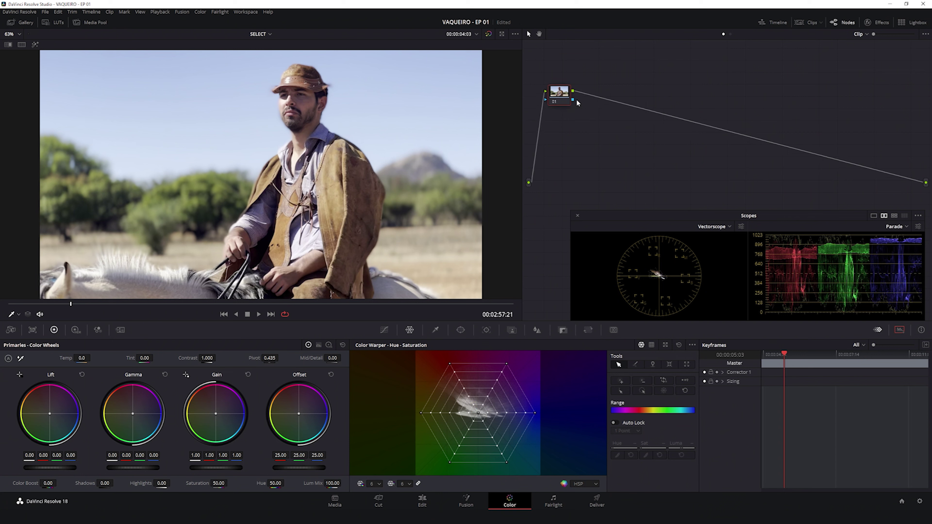
Apply a Color Space Transform effect from the Effects Library to node 01.
{"action": "left_click_drag", "start_coordinate": [570, 97], "coordinate": [575, 96]}
{"action": "left_click", "coordinate": [869, 23]}
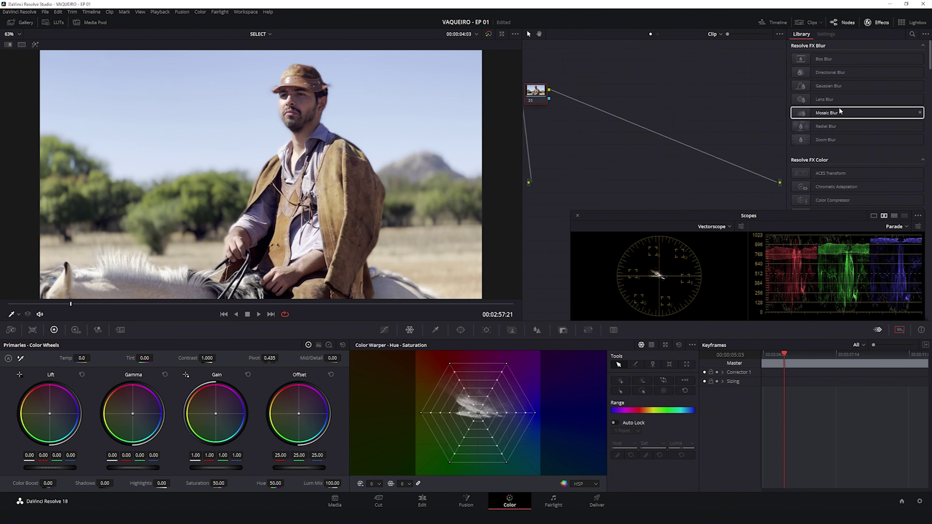
{"action": "scroll", "coordinate": [833, 122], "scroll_direction": "down", "scroll_amount": 4}
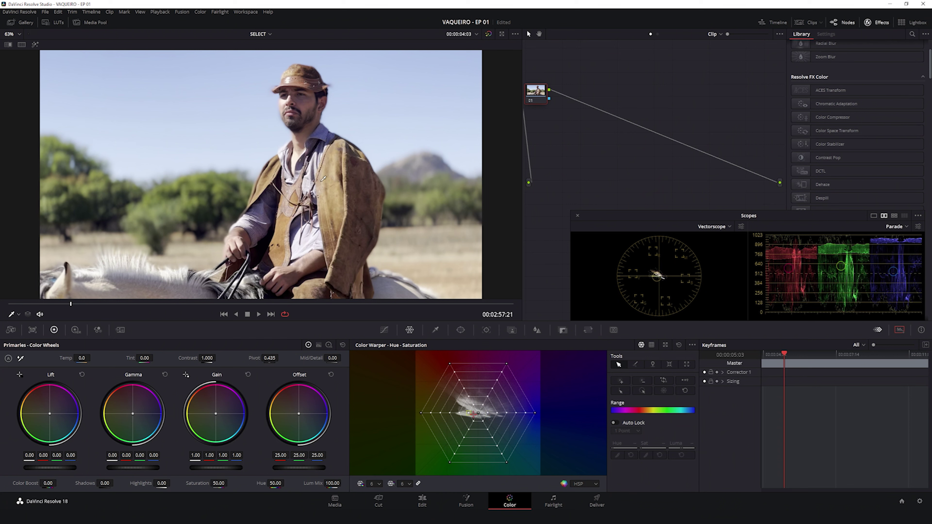
{"action": "left_click_drag", "start_coordinate": [799, 136], "coordinate": [539, 93]}
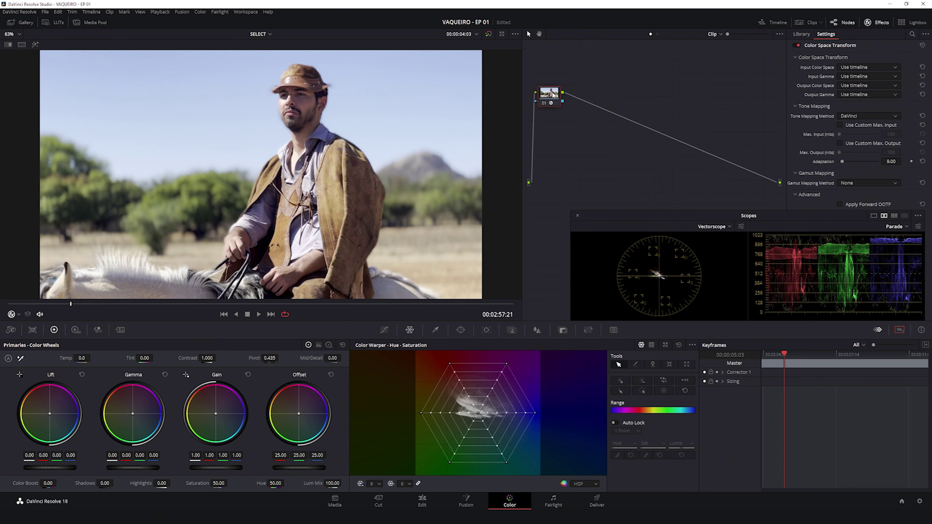
Set the transform's input colour space to Rec.2020 and save the project.
{"action": "left_click", "coordinate": [857, 67]}
{"action": "scroll", "coordinate": [858, 103], "scroll_direction": "down", "scroll_amount": 3}
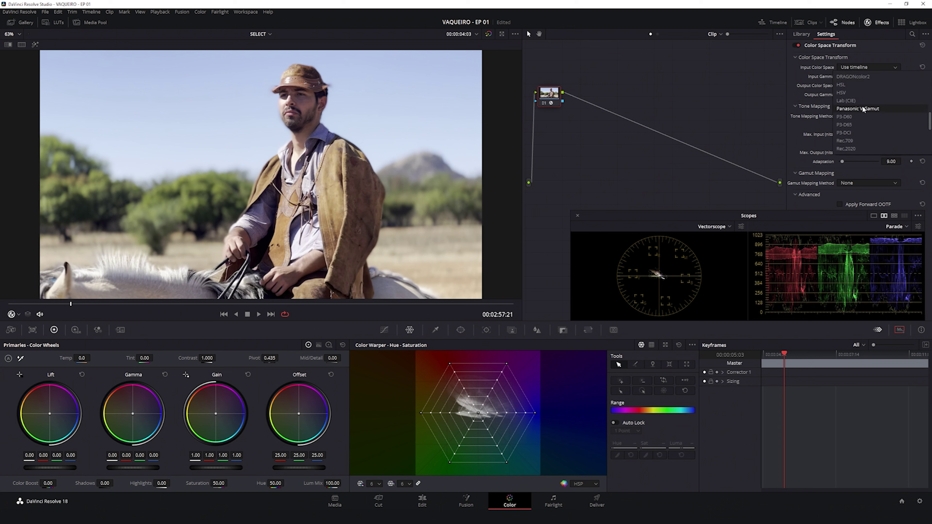
{"action": "left_click", "coordinate": [852, 148]}
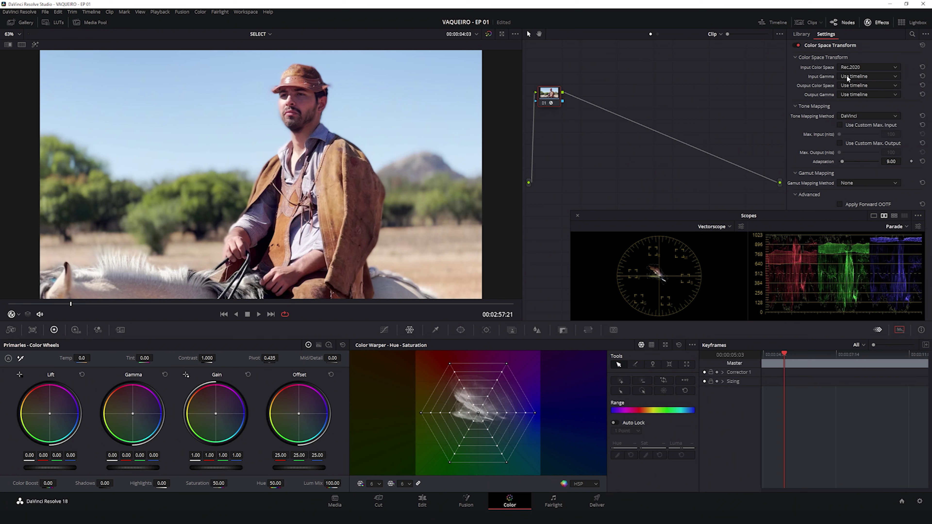
{"action": "key", "text": "ctrl+s"}
Convert Rec.2100 HLG input gamma to Rec.709 Gamma 2.4 output, then toggle the node to compare.
{"action": "left_click", "coordinate": [848, 85]}
{"action": "scroll", "coordinate": [848, 121], "scroll_direction": "down", "scroll_amount": 10}
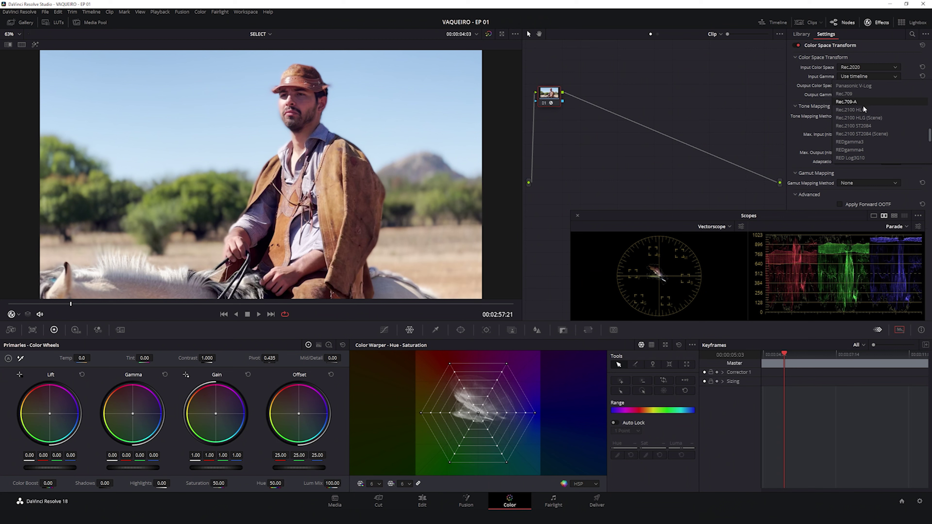
{"action": "left_click", "coordinate": [861, 110]}
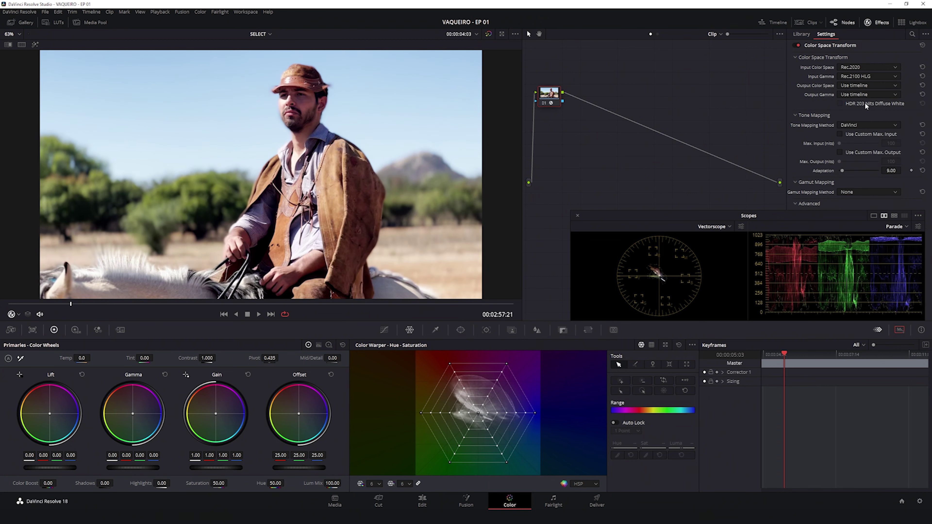
{"action": "left_click", "coordinate": [850, 85]}
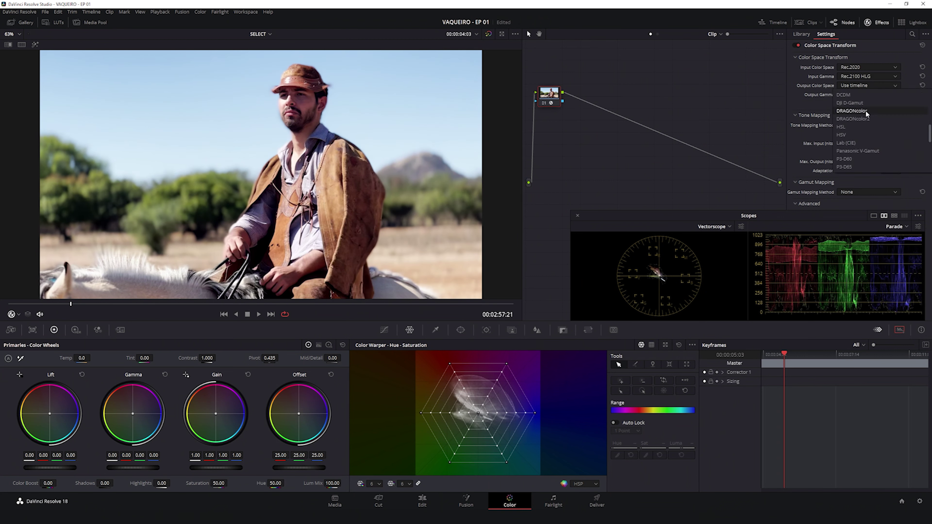
{"action": "scroll", "coordinate": [862, 143], "scroll_direction": "down", "scroll_amount": 3}
{"action": "left_click", "coordinate": [854, 134]}
{"action": "left_click", "coordinate": [856, 96]}
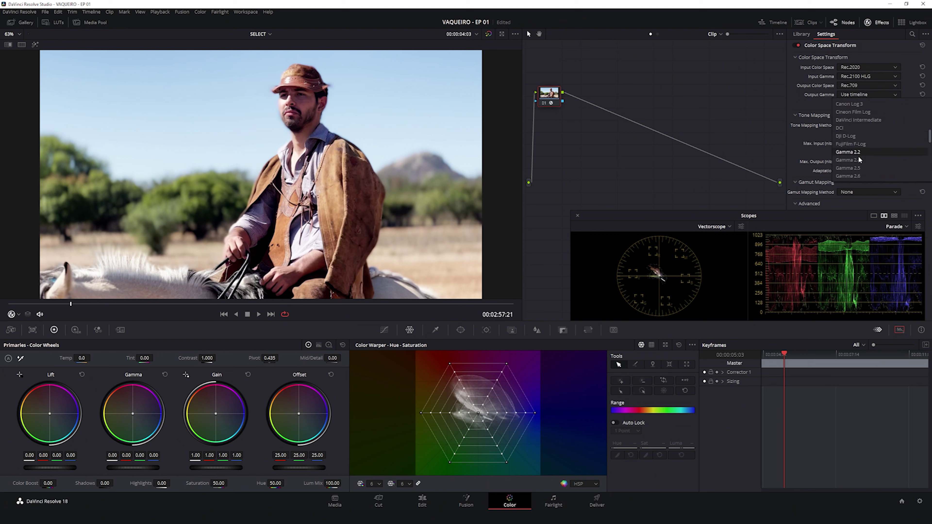
{"action": "left_click", "coordinate": [858, 159]}
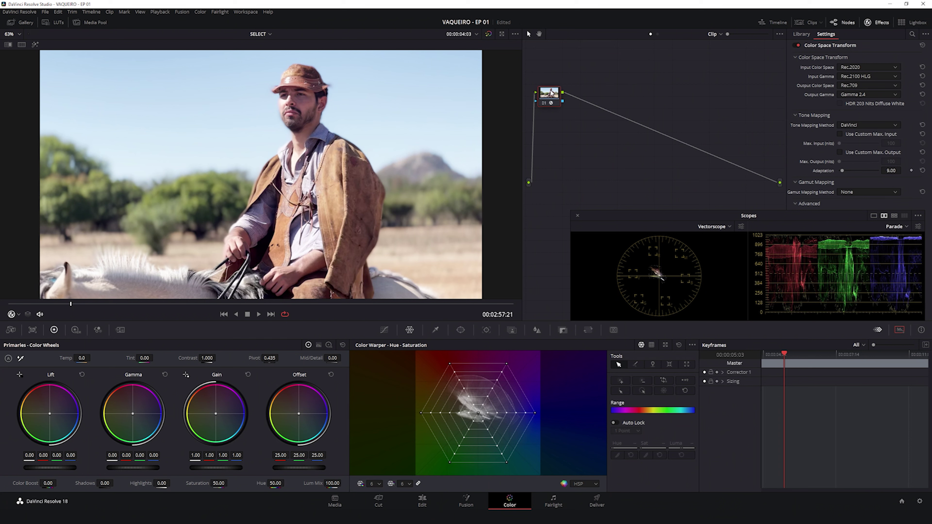
{"action": "left_click_drag", "start_coordinate": [549, 96], "coordinate": [605, 94]}
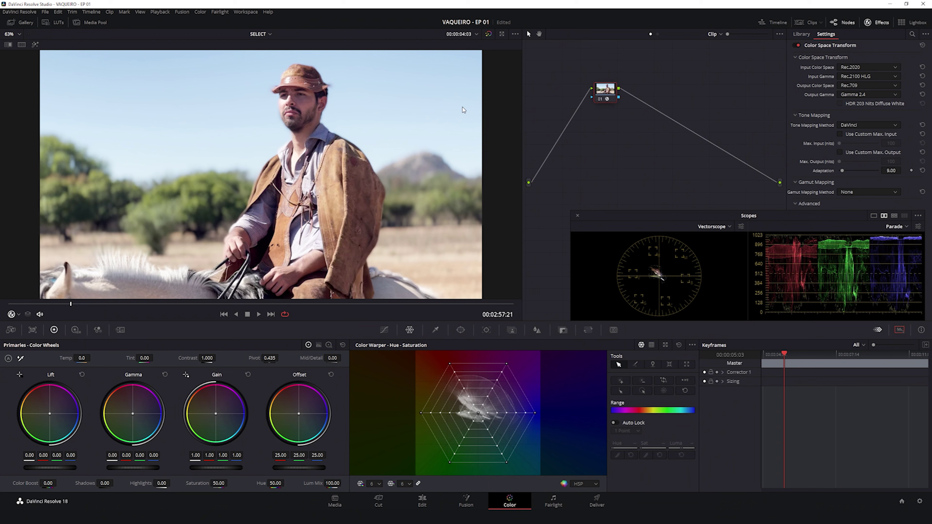
{"action": "key", "text": "ctrl+d"}
{"action": "key", "text": "ctrl+d"}
{"action": "key", "text": "ctrl+d"}
{"action": "key", "text": "ctrl+d"}
{"action": "key", "text": "ctrl+d"}
{"action": "key", "text": "ctrl+d"}
{"action": "left_click", "coordinate": [920, 501]}
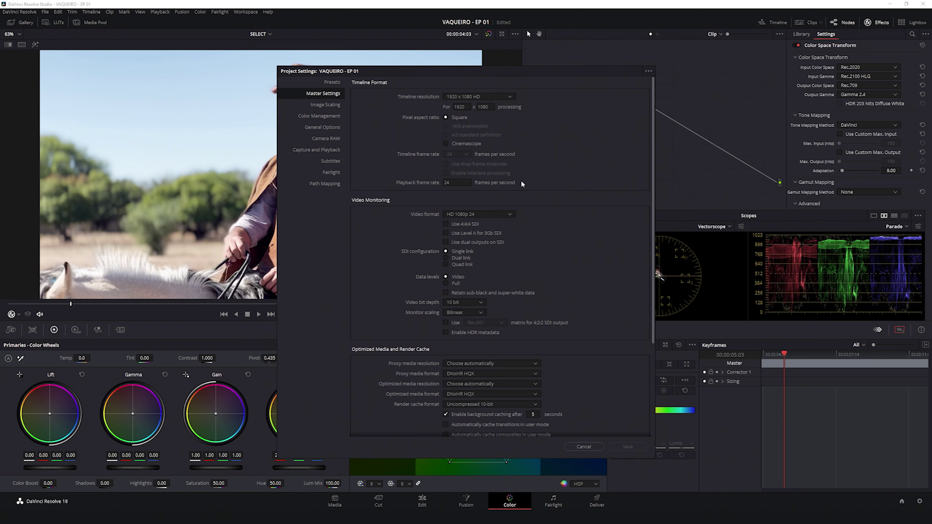
{"action": "left_click", "coordinate": [319, 115]}
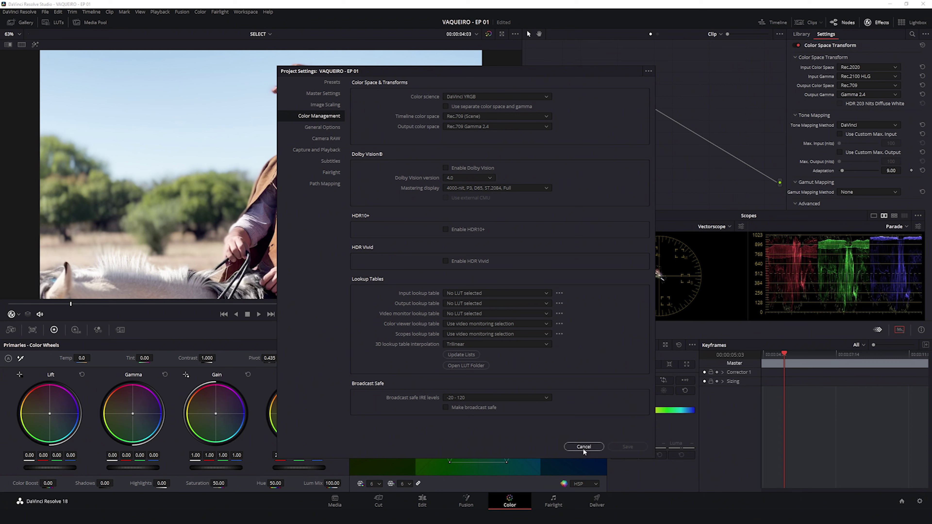
{"action": "left_click", "coordinate": [477, 97]}
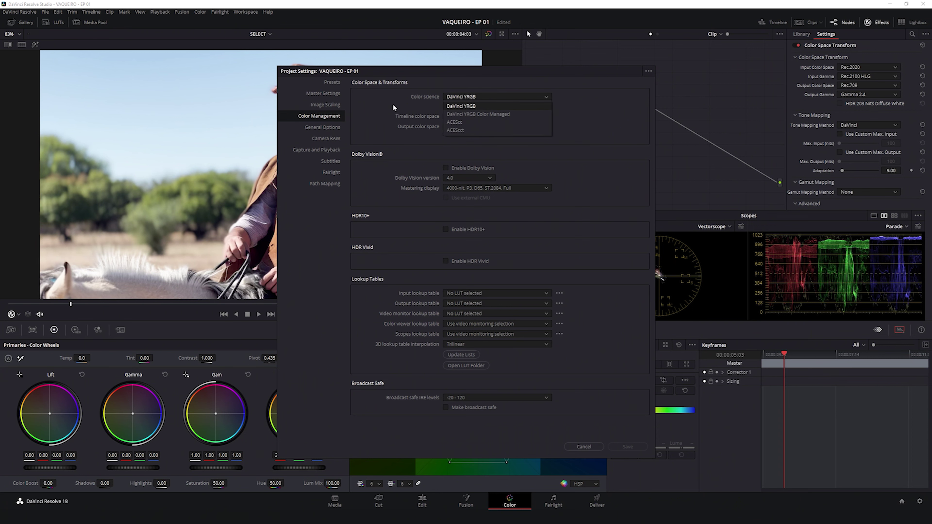
{"action": "left_click", "coordinate": [492, 95]}
{"action": "left_click", "coordinate": [598, 447]}
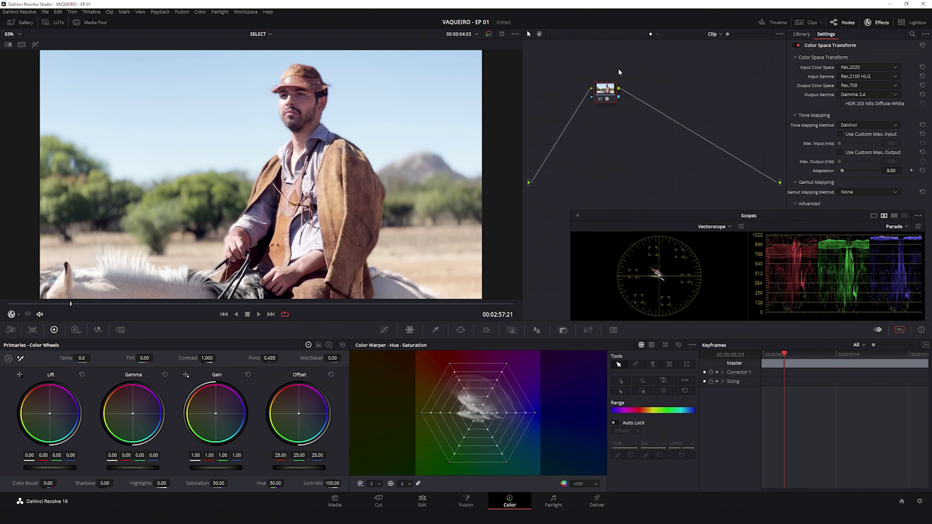
Move node 01 to the upper left and add serial nodes 02 and 03 after it.
{"action": "left_click_drag", "start_coordinate": [595, 97], "coordinate": [573, 85]}
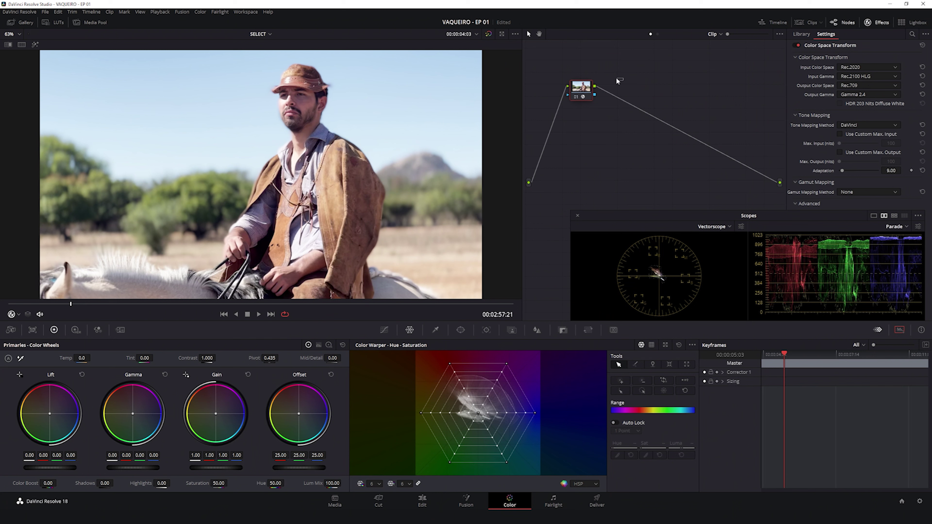
{"action": "left_click_drag", "start_coordinate": [582, 88], "coordinate": [569, 86]}
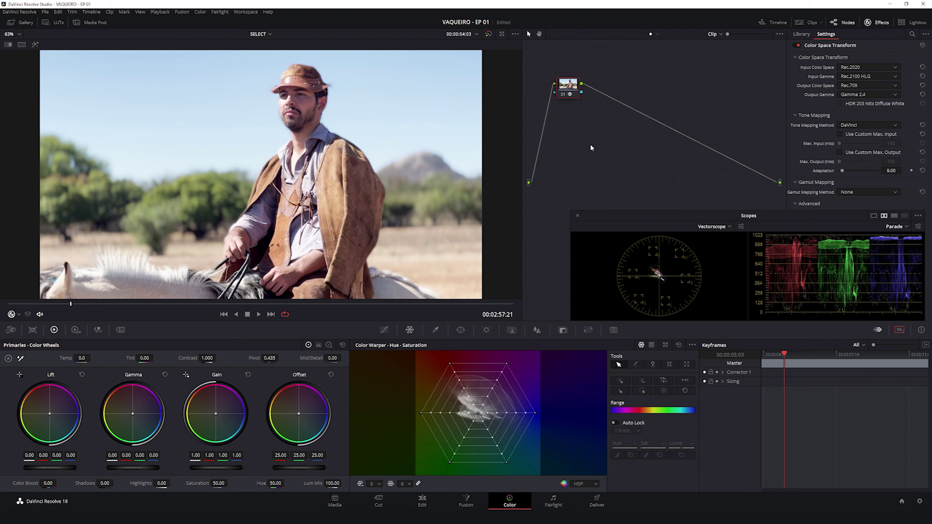
{"action": "left_click_drag", "start_coordinate": [568, 89], "coordinate": [549, 82]}
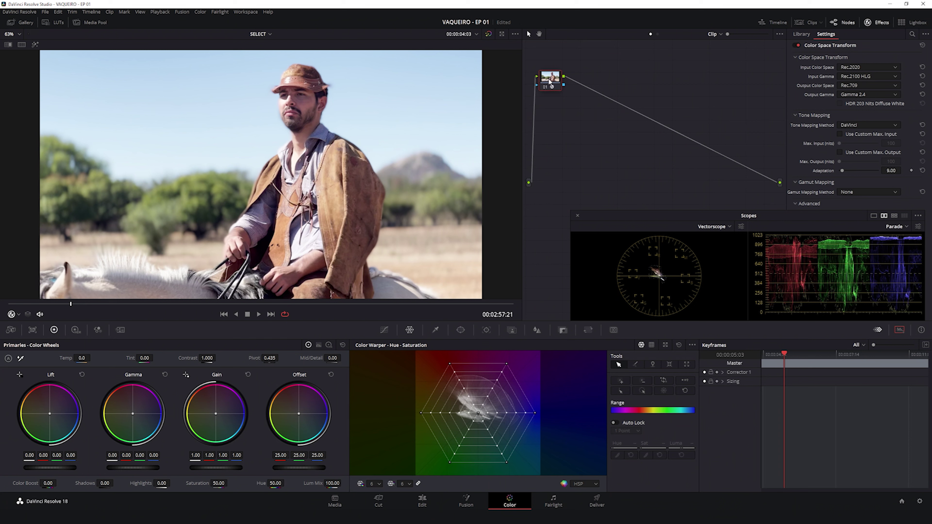
{"action": "left_click_drag", "start_coordinate": [554, 81], "coordinate": [553, 78]}
{"action": "key", "text": "alt+s"}
{"action": "key", "text": "alt+s"}
Copy the Color Space Transform onto node 03 and label that node CST.
{"action": "key", "text": "ctrl+c"}
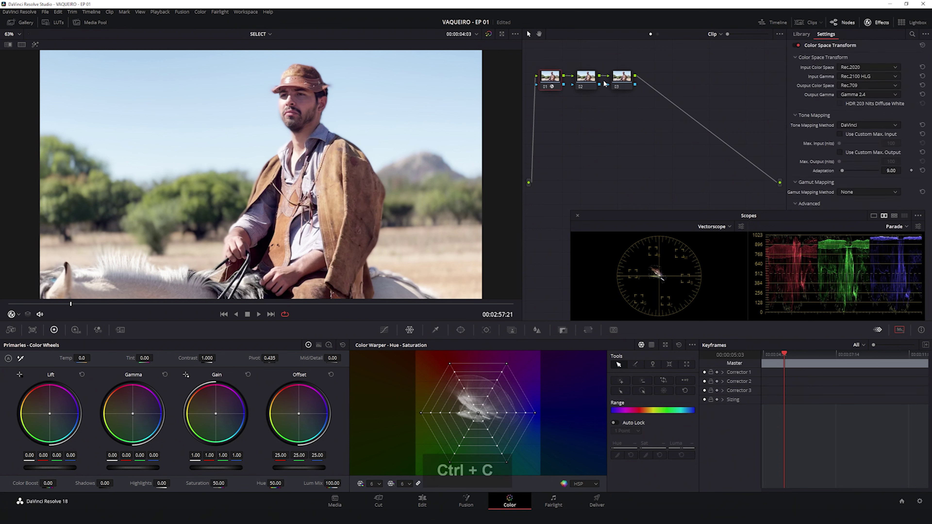
{"action": "key", "text": "ctrl+v"}
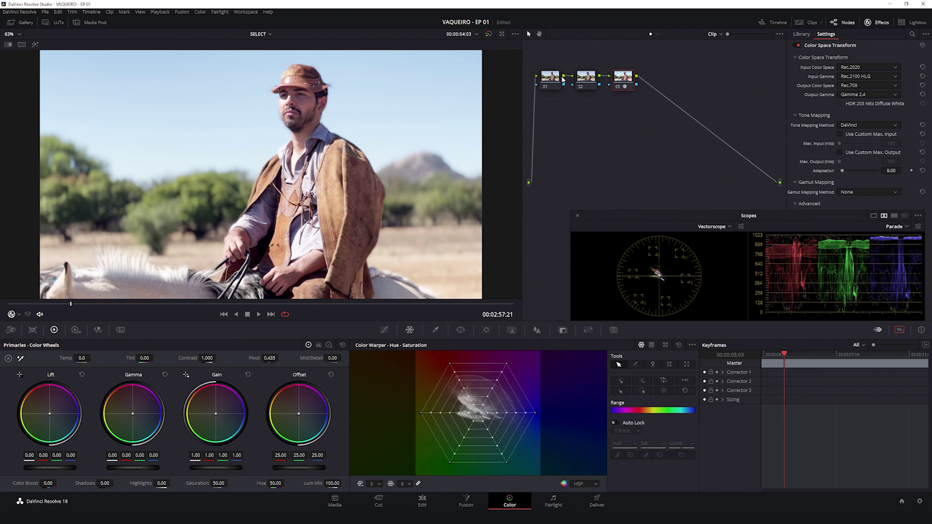
{"action": "key", "text": "Tab"}
{"action": "type", "text": "CST"}
{"action": "key", "text": "Return"}
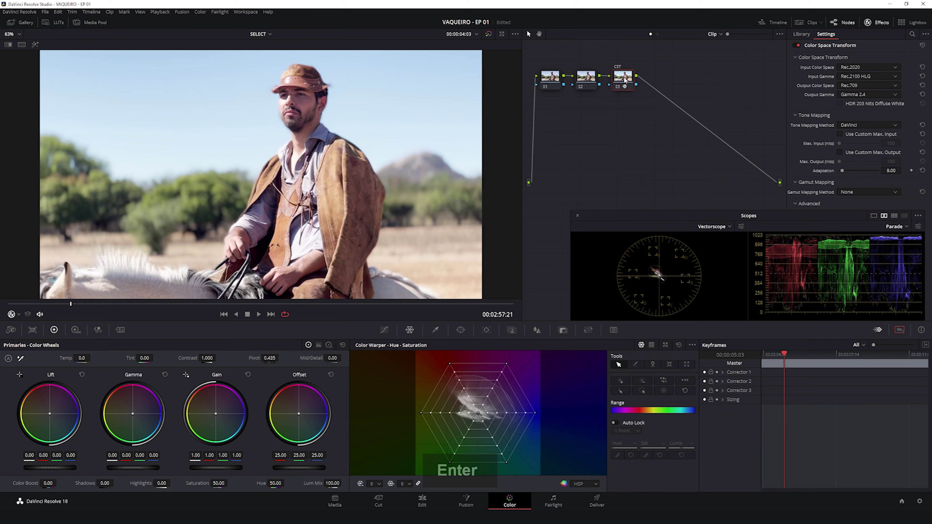
Label the first node NR and the second node HDR.
{"action": "left_click", "coordinate": [550, 79]}
{"action": "key", "text": "Tab"}
{"action": "type", "text": "NR"}
{"action": "key", "text": "Return"}
{"action": "left_click", "coordinate": [584, 76]}
{"action": "key", "text": "Tab"}
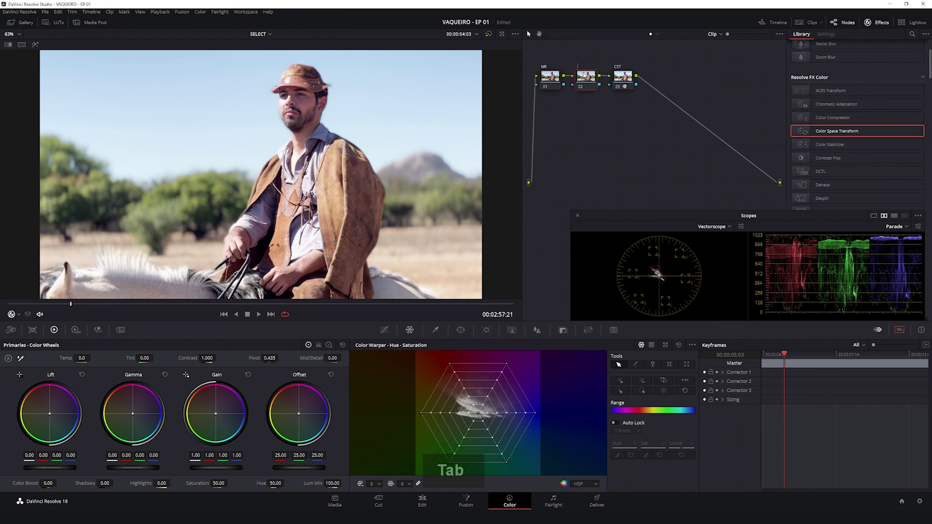
{"action": "type", "text": "HDR"}
{"action": "key", "text": "Return"}
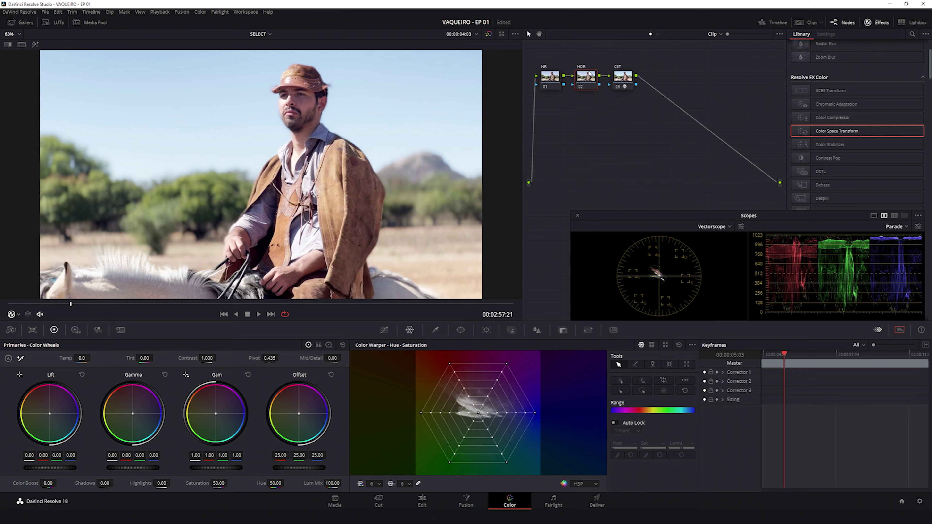
Move the HDR grade to a new node after CST and delete the original HDR node.
{"action": "key", "text": "ctrl+c"}
{"action": "left_click", "coordinate": [623, 77]}
{"action": "key", "text": "alt+s"}
{"action": "key", "text": "ctrl+v"}
{"action": "left_click", "coordinate": [587, 82]}
{"action": "key", "text": "Delete"}
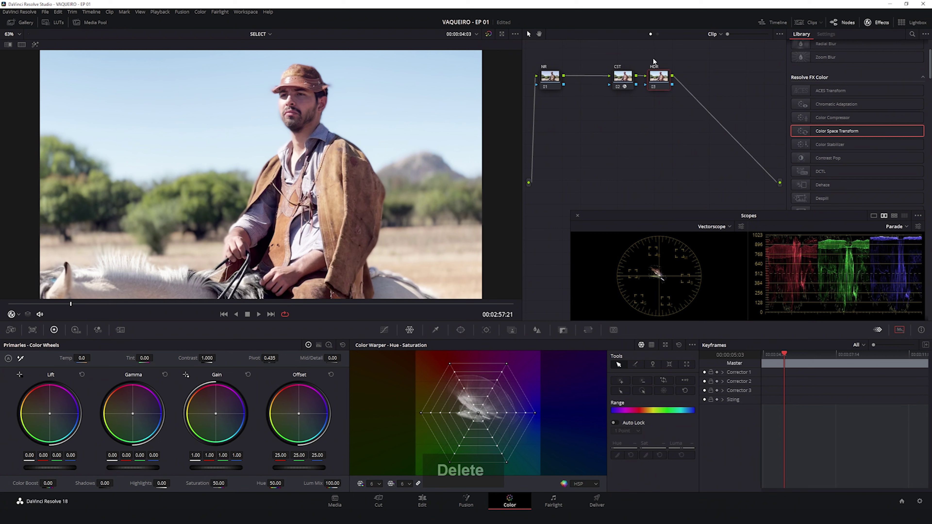
Add a serial node after HDR labelled PRI.
{"action": "left_click", "coordinate": [618, 79]}
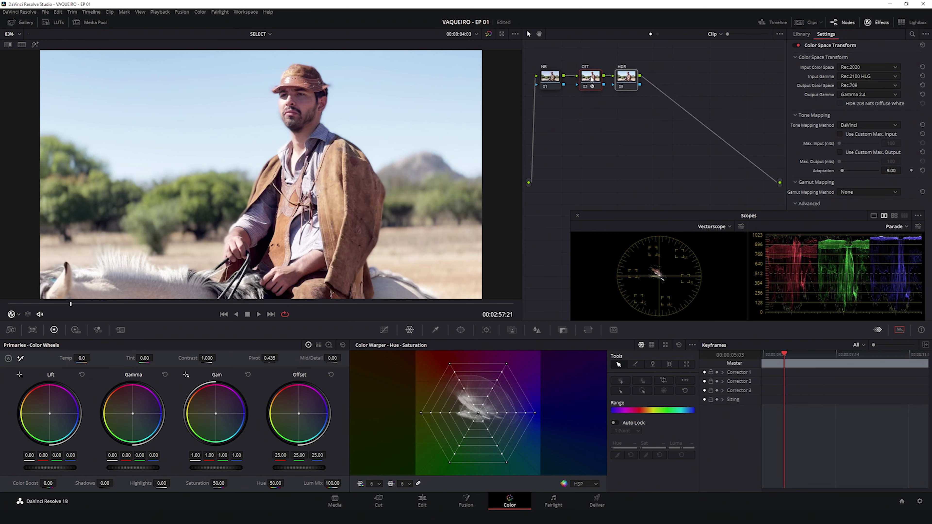
{"action": "left_click", "coordinate": [629, 77]}
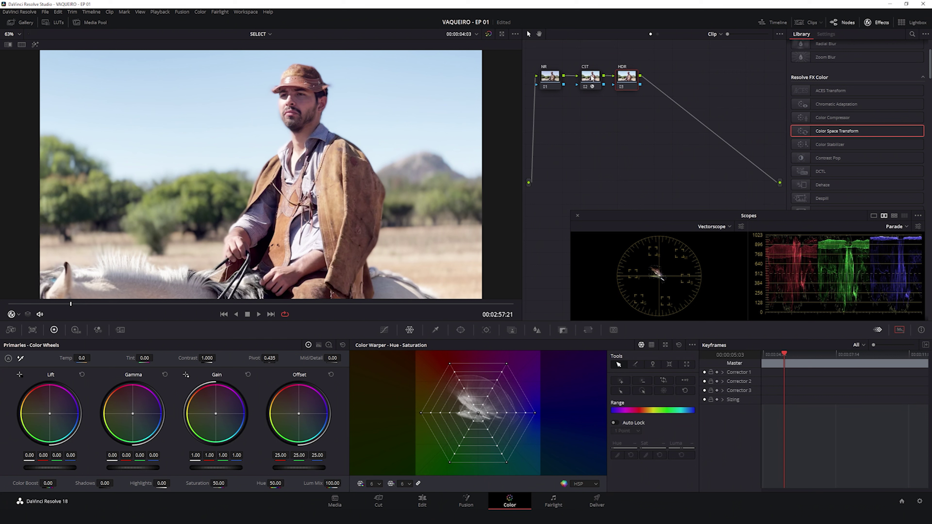
{"action": "left_click", "coordinate": [550, 78]}
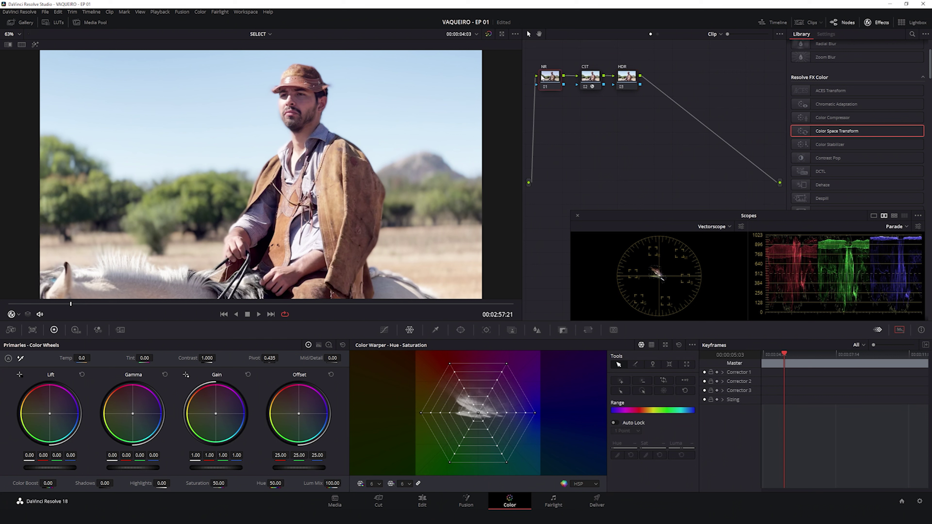
{"action": "left_click", "coordinate": [638, 76]}
{"action": "key", "text": "alt+s"}
{"action": "key", "text": "Tab"}
{"action": "type", "text": "PRI"}
{"action": "key", "text": "Return"}
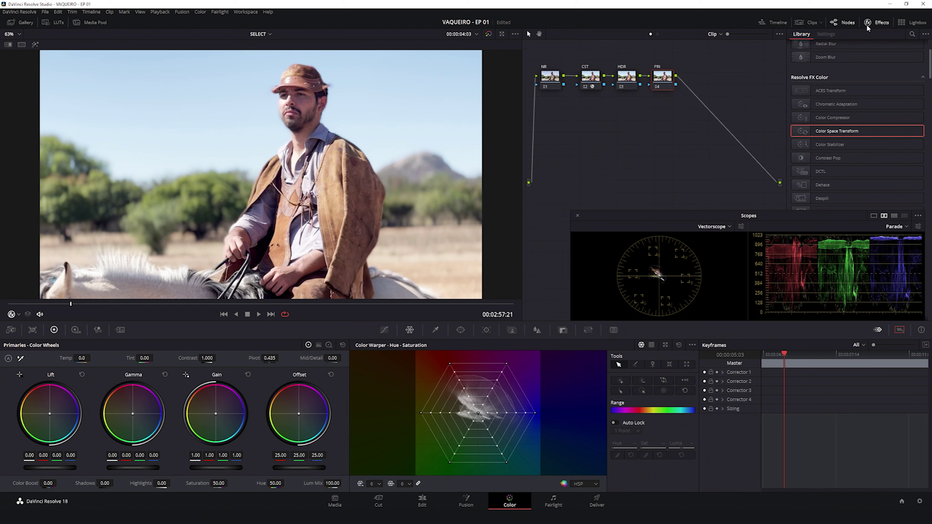
Close the effects library and add a node after PRI plus a parallel node with mixer.
{"action": "left_click", "coordinate": [877, 22]}
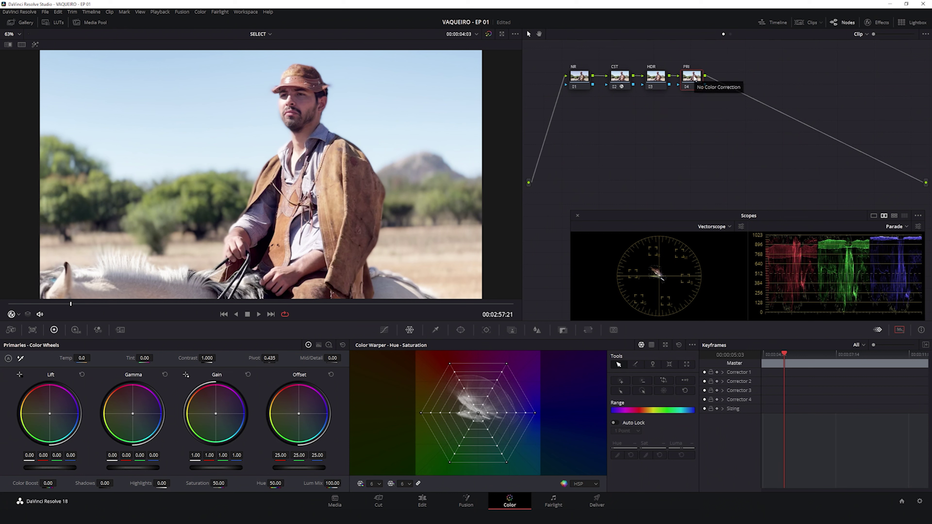
{"action": "key", "text": "alt+s"}
{"action": "key", "text": "alt+p"}
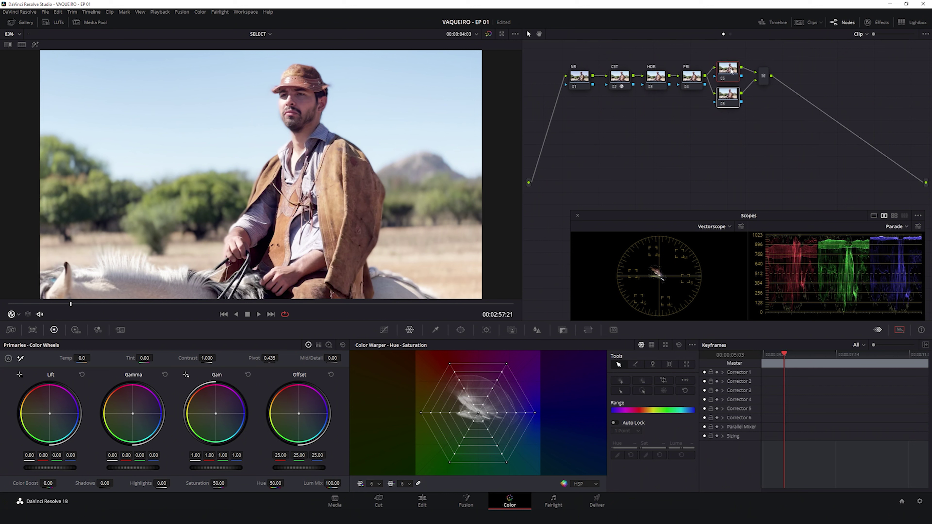
Label the upper parallel node PL and the lower one CW.
{"action": "left_click", "coordinate": [730, 65]}
{"action": "key", "text": "Tab"}
{"action": "type", "text": "PL"}
{"action": "key", "text": "Return"}
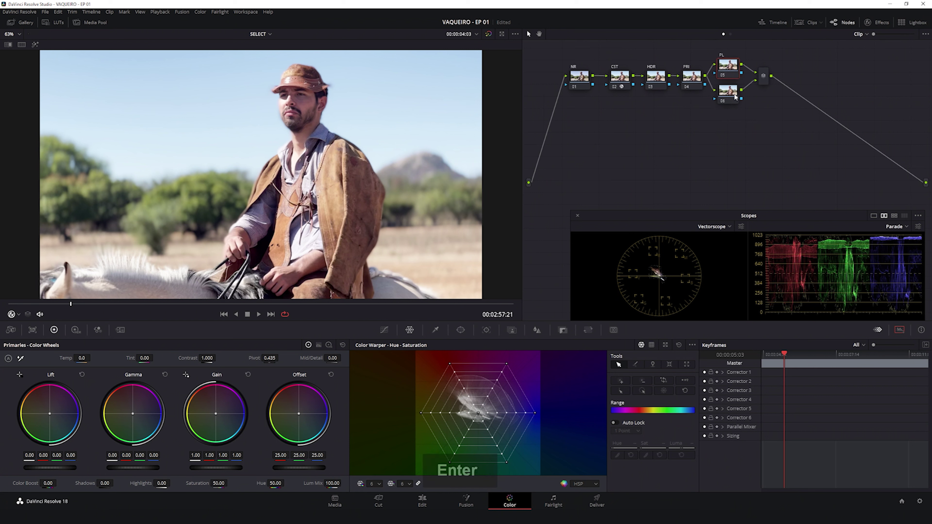
{"action": "left_click_drag", "start_coordinate": [733, 95], "coordinate": [733, 98]}
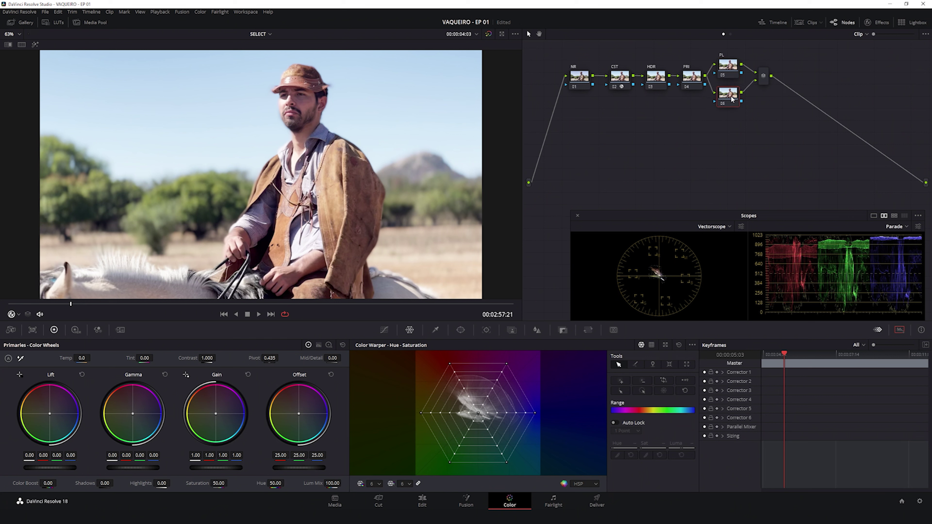
{"action": "key", "text": "Tab"}
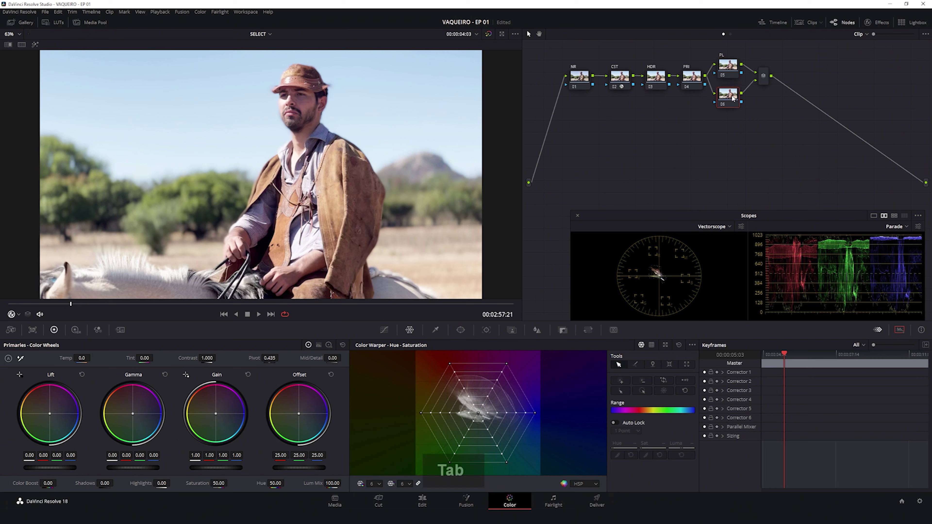
{"action": "type", "text": "CW"}
{"action": "key", "text": "Return"}
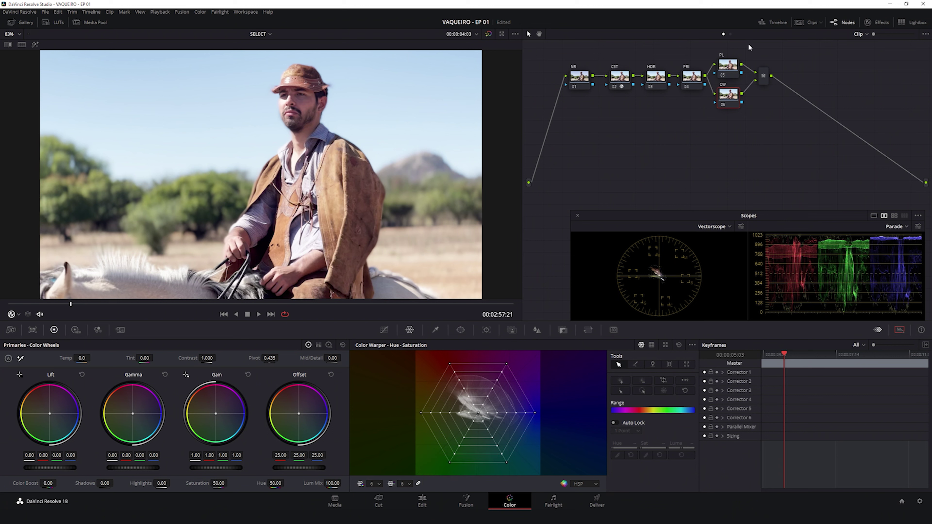
Add HSL and HSV nodes after the mixer, followed by one more serial node.
{"action": "left_click", "coordinate": [763, 77]}
{"action": "key", "text": "alt+s"}
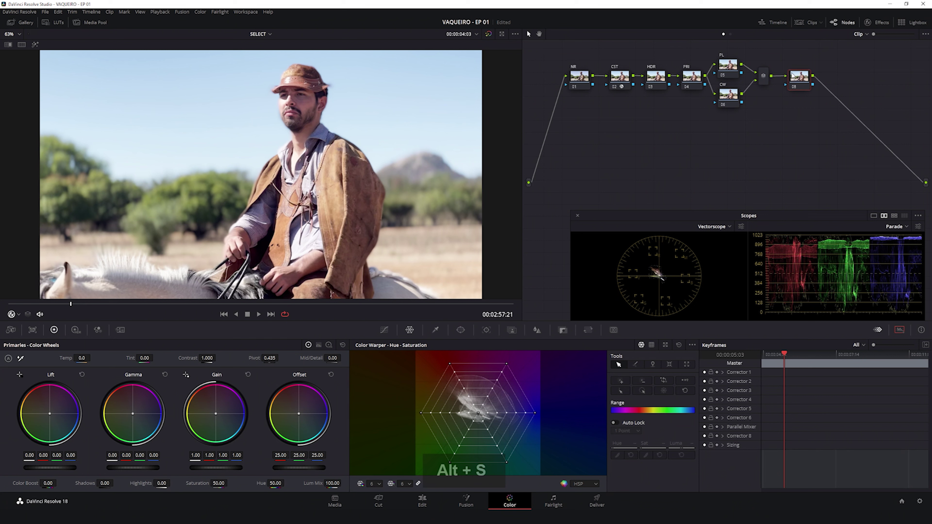
{"action": "key", "text": "alt+s"}
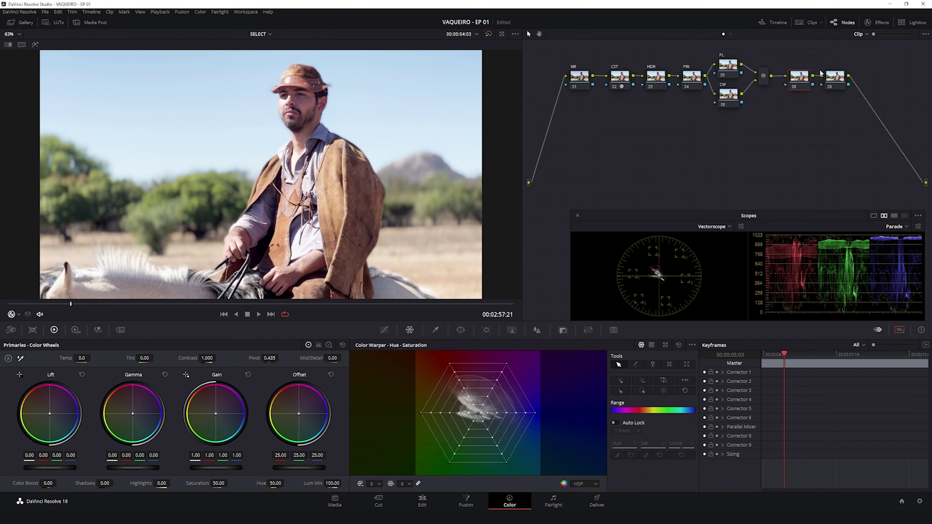
{"action": "key", "text": "Tab"}
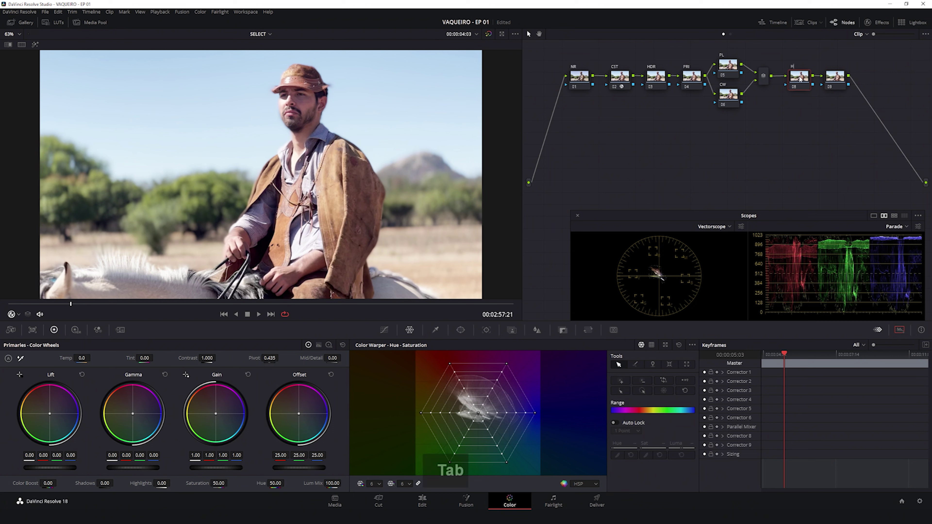
{"action": "type", "text": "SL"}
{"action": "key", "text": "Tab"}
{"action": "type", "text": "HSV"}
{"action": "key", "text": "Return"}
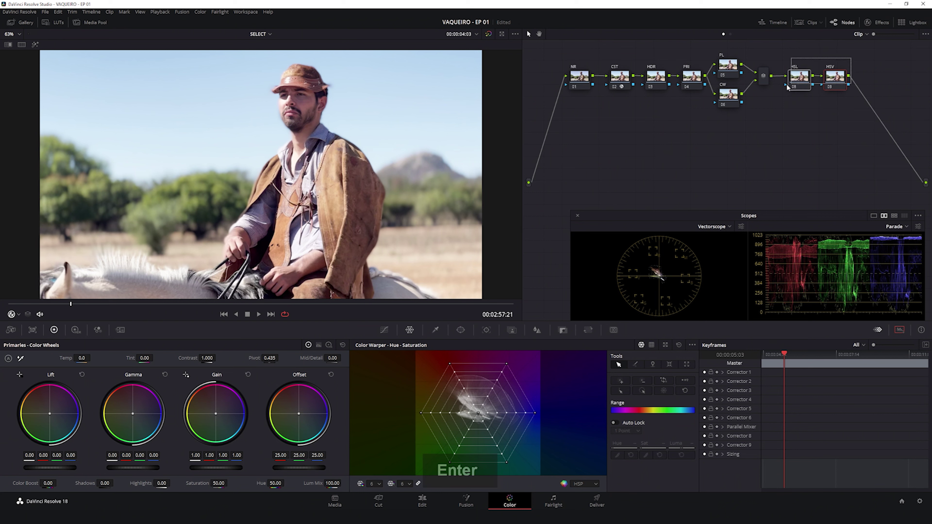
{"action": "key", "text": "alt+s"}
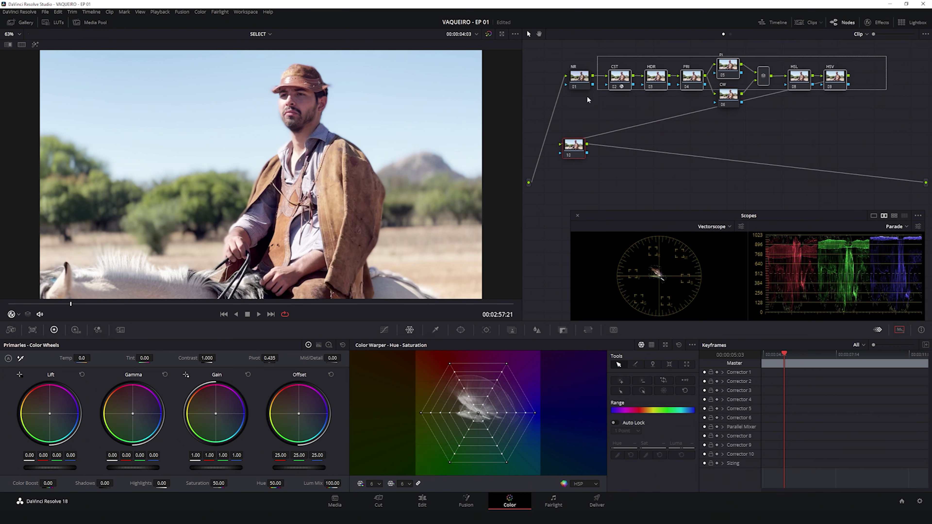
Place node 10 below the chain, add two nodes after it, name it CURVES and show its curves.
{"action": "left_click", "coordinate": [548, 77]}
{"action": "left_click_drag", "start_coordinate": [577, 147], "coordinate": [561, 152]}
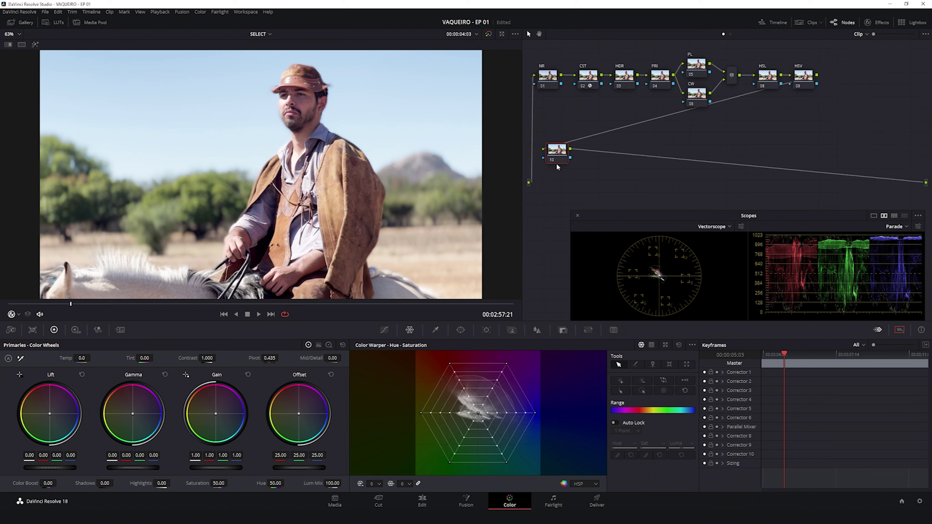
{"action": "key", "text": "alt+s"}
{"action": "key", "text": "alt+s"}
{"action": "key", "text": "Tab"}
{"action": "type", "text": "CURVES"}
{"action": "key", "text": "Return"}
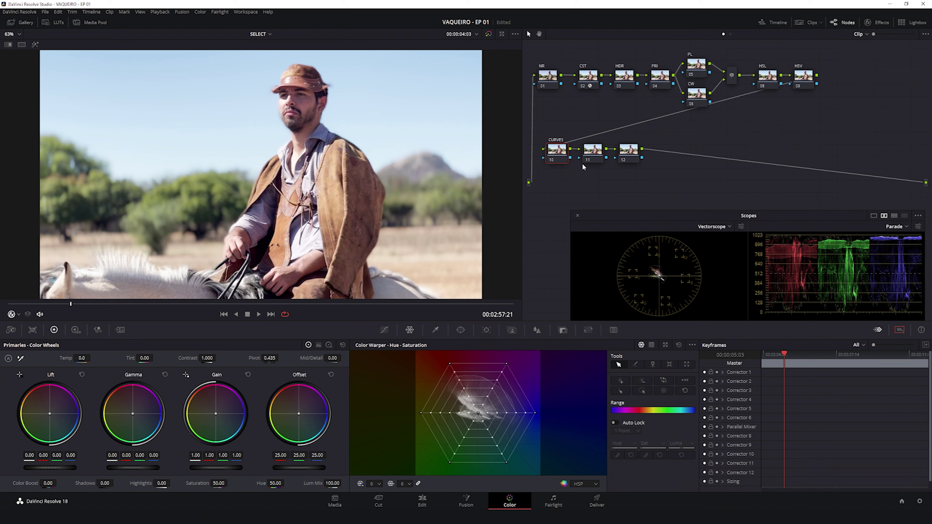
{"action": "left_click", "coordinate": [385, 329]}
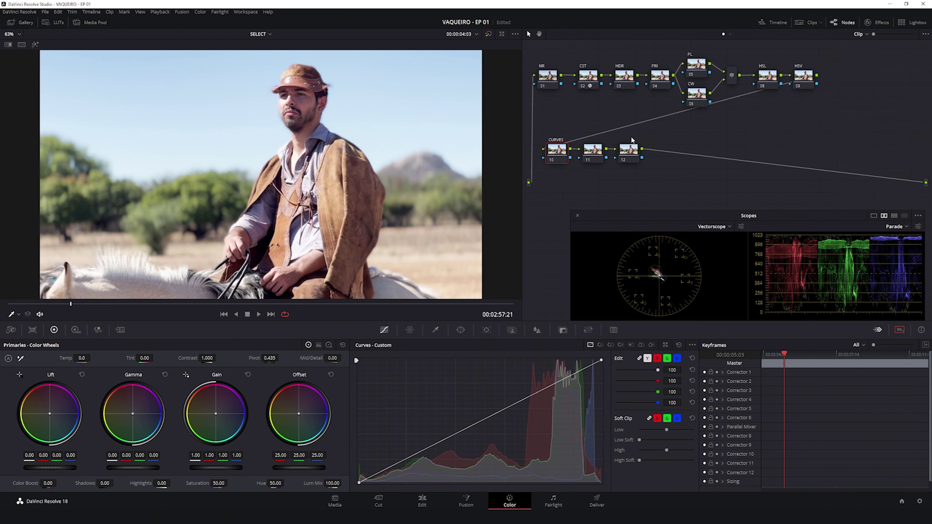
Label node 11 GLOW and node 12 G ADJ.
{"action": "left_click", "coordinate": [594, 154]}
{"action": "key", "text": "Tab"}
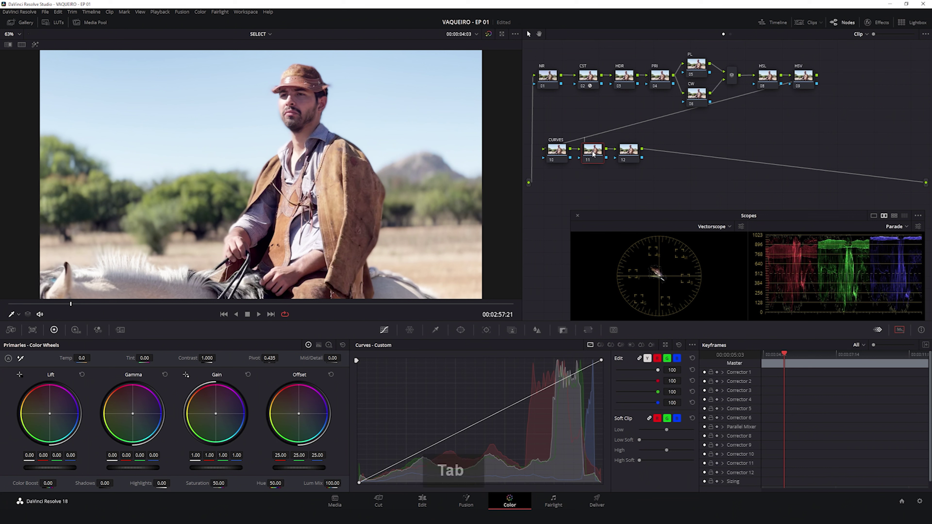
{"action": "type", "text": "GLOW"}
{"action": "key", "text": "Return"}
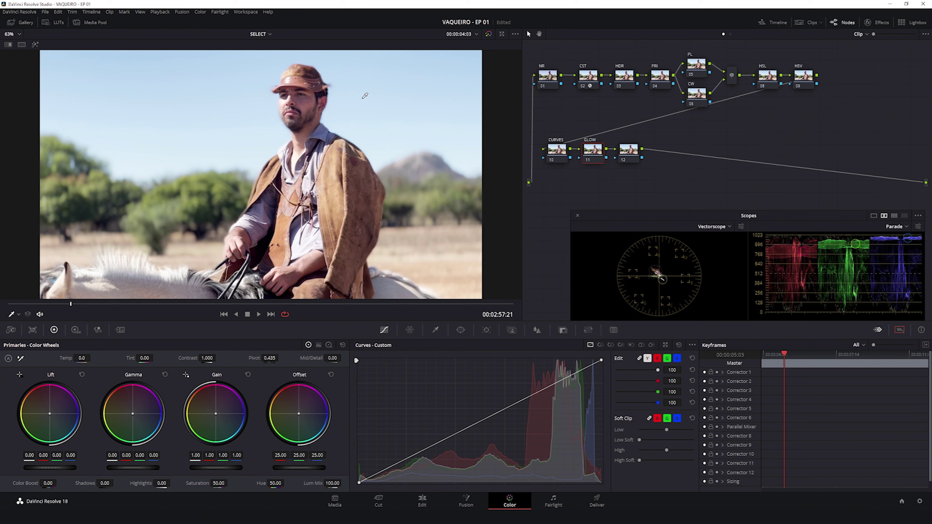
{"action": "left_click", "coordinate": [630, 154]}
{"action": "key", "text": "Tab"}
{"action": "type", "text": "G "}
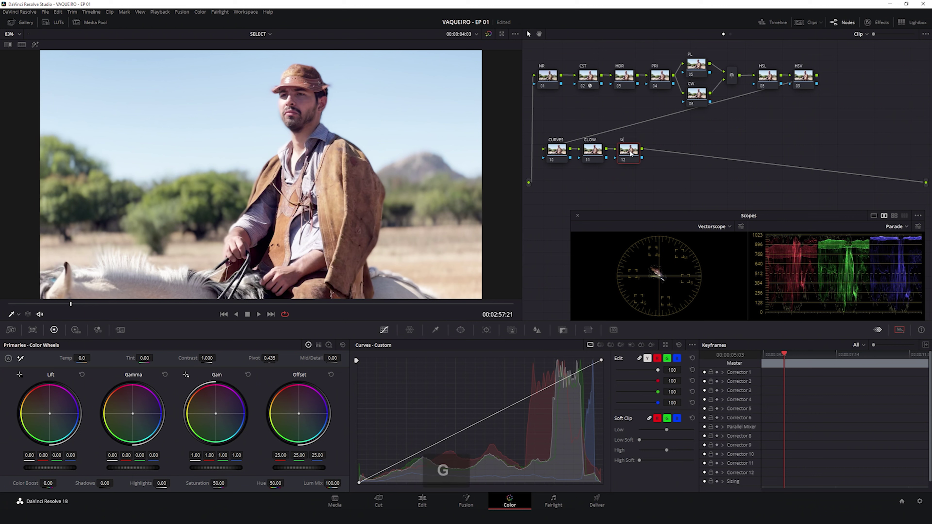
{"action": "type", "text": "ADJ"}
{"action": "key", "text": "Return"}
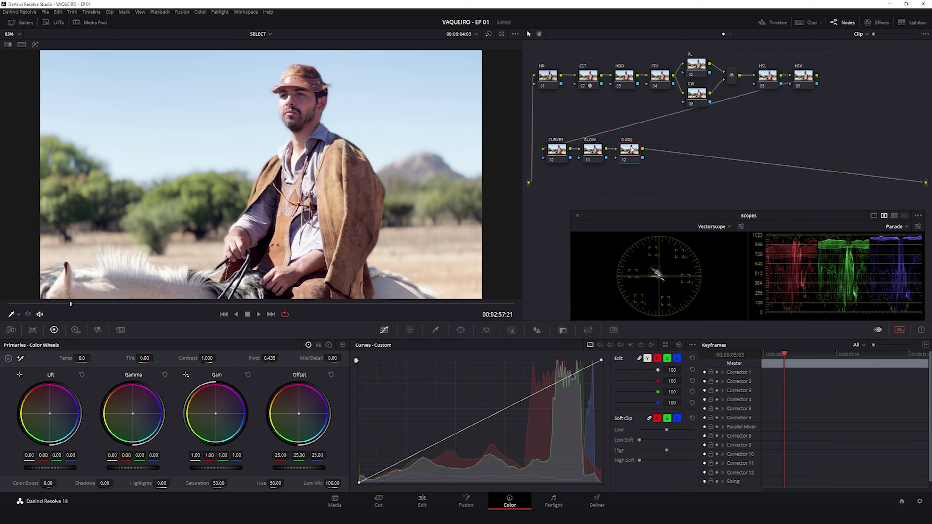
Add a serial node after G ADJ labelled PFE.
{"action": "key", "text": "alt+s"}
{"action": "key", "text": "Tab"}
{"action": "type", "text": "PFE"}
{"action": "key", "text": "Return"}
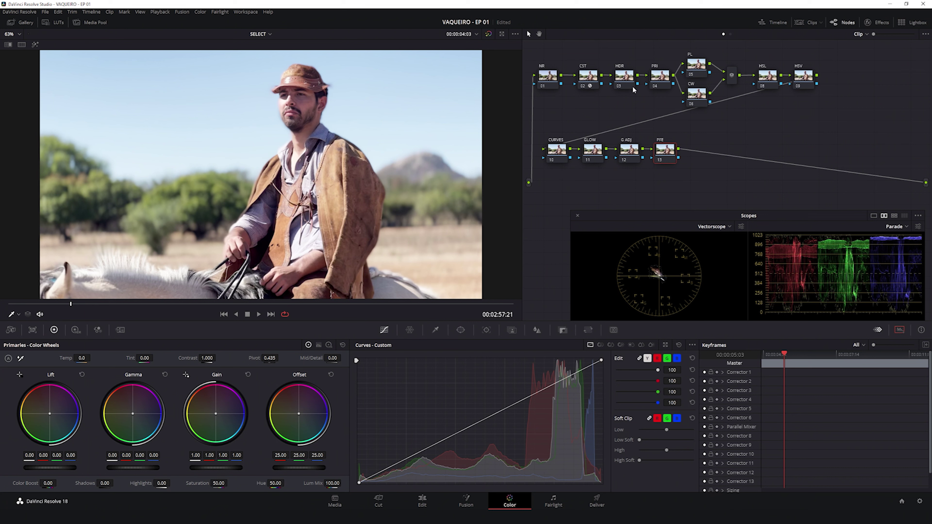
Add a serial node labelled GLOBAL after the PFE node.
{"action": "left_click", "coordinate": [638, 123]}
{"action": "left_click_drag", "start_coordinate": [659, 150], "coordinate": [661, 149]}
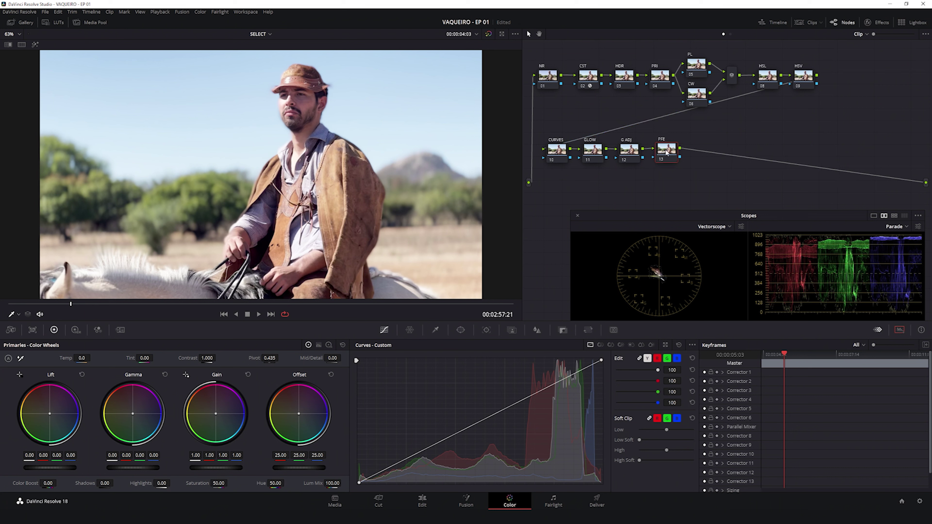
{"action": "key", "text": "alt+s"}
{"action": "key", "text": "Tab"}
{"action": "type", "text": "GLOBAL"}
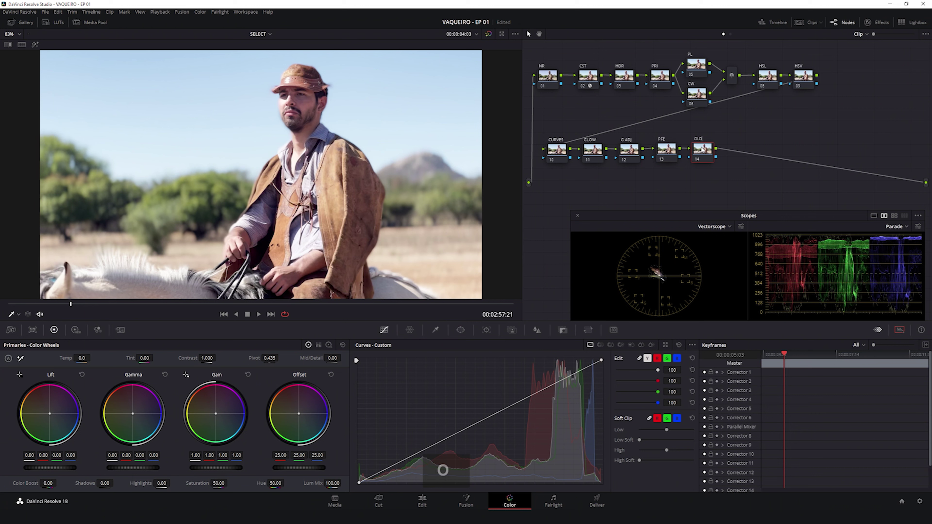
{"action": "key", "text": "Return"}
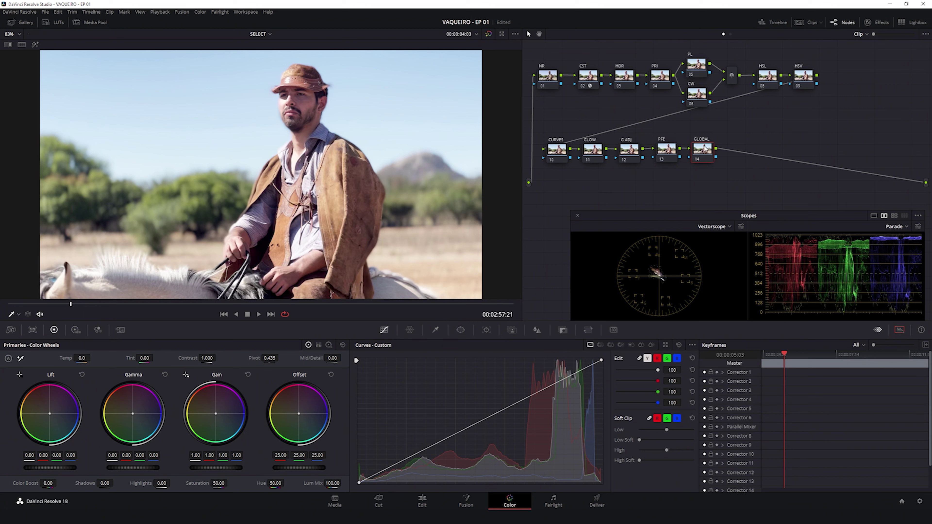
Add two more serial nodes after GLOBAL, labelled GRAIN and TGM.
{"action": "key", "text": "alt+s"}
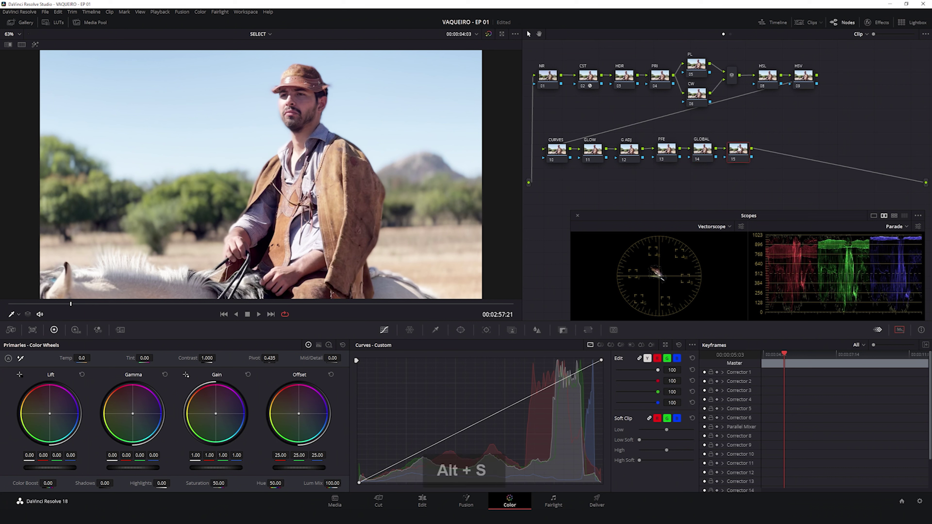
{"action": "key", "text": "Tab"}
{"action": "type", "text": "RAIN"}
{"action": "key", "text": "Return"}
{"action": "key", "text": "alt+s"}
{"action": "key", "text": "Tab"}
{"action": "type", "text": "TGM"}
{"action": "key", "text": "Return"}
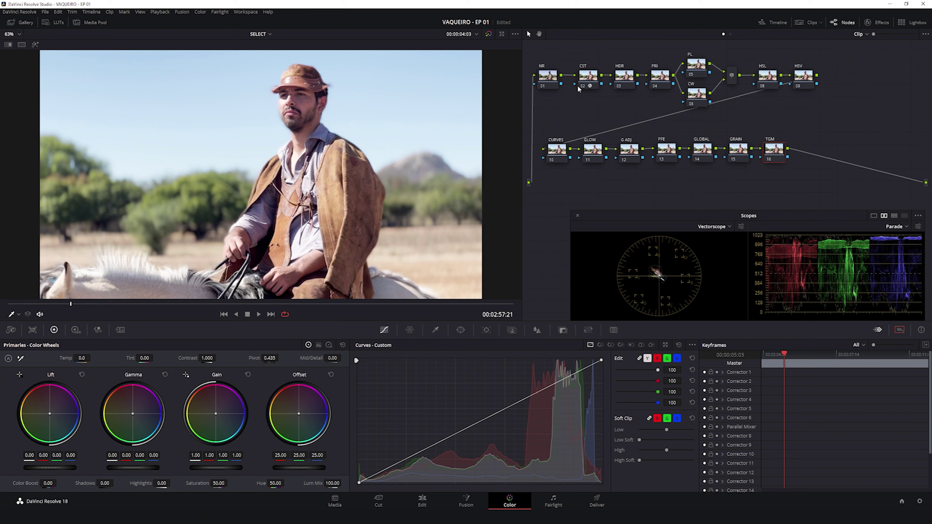
{"action": "left_click", "coordinate": [587, 83]}
Set the CST node's output gamma to Cineon Film Log.
{"action": "left_click", "coordinate": [870, 23]}
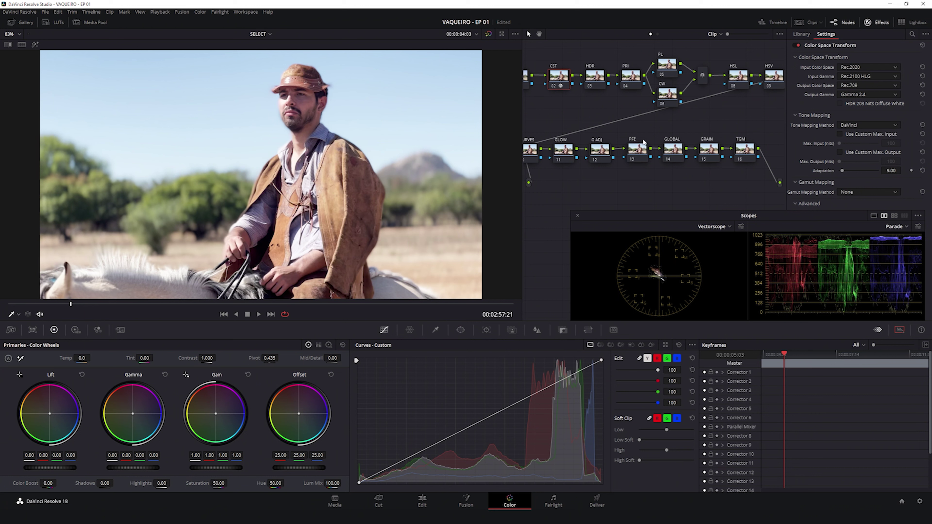
{"action": "left_click", "coordinate": [849, 95]}
{"action": "scroll", "coordinate": [857, 126], "scroll_direction": "up", "scroll_amount": 1}
{"action": "scroll", "coordinate": [859, 129], "scroll_direction": "up", "scroll_amount": 2}
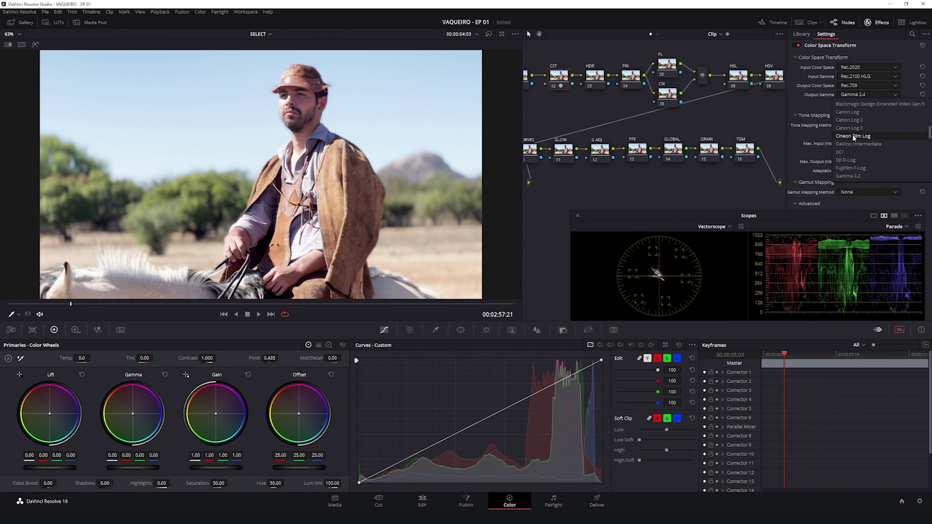
{"action": "left_click", "coordinate": [853, 136]}
Hide and reshow the CST settings with CST reselected, then select the PFE node.
{"action": "left_click", "coordinate": [876, 23]}
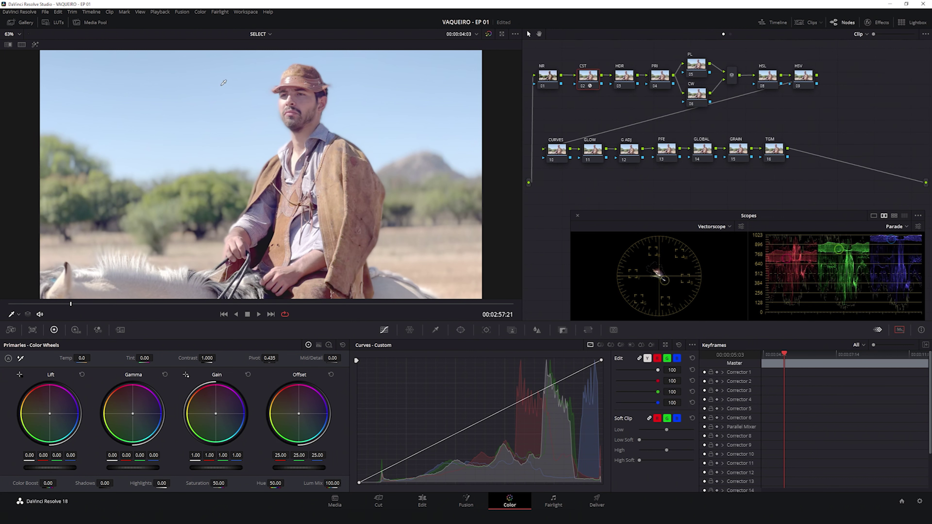
{"action": "left_click_drag", "start_coordinate": [590, 77], "coordinate": [589, 76]}
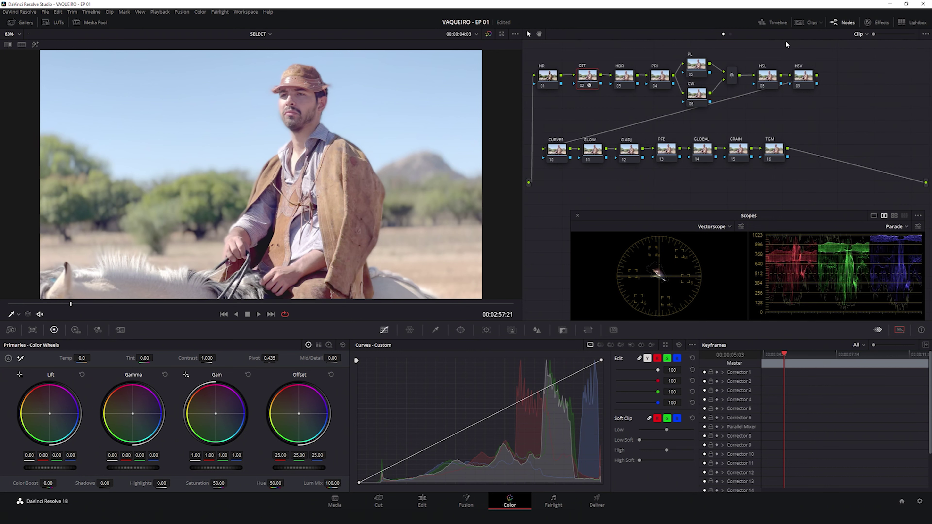
{"action": "left_click", "coordinate": [875, 22]}
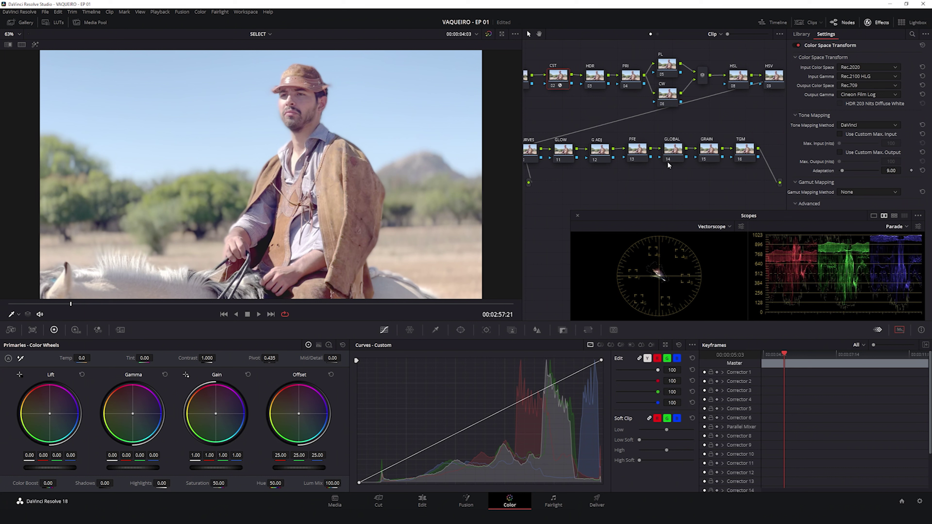
{"action": "left_click", "coordinate": [639, 164]}
Apply the Rec709 Kodak 2383 D60 film LUT to the PFE node, then disable it to compare.
{"action": "right_click", "coordinate": [642, 152]}
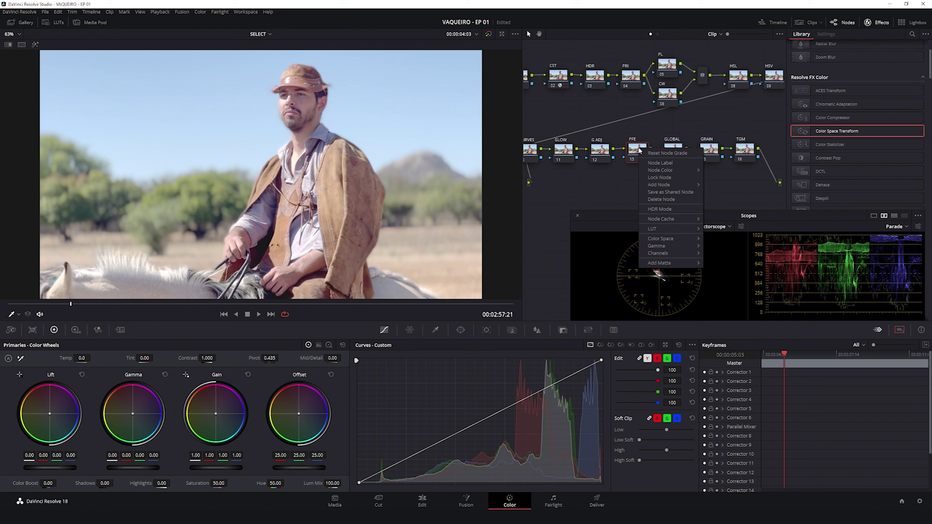
{"action": "mouse_move", "coordinate": [657, 229]}
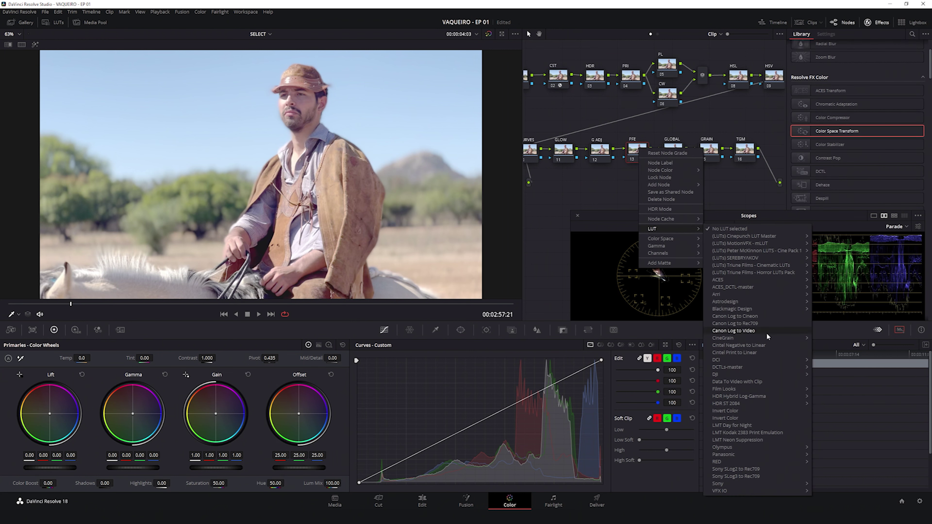
{"action": "mouse_move", "coordinate": [728, 389]}
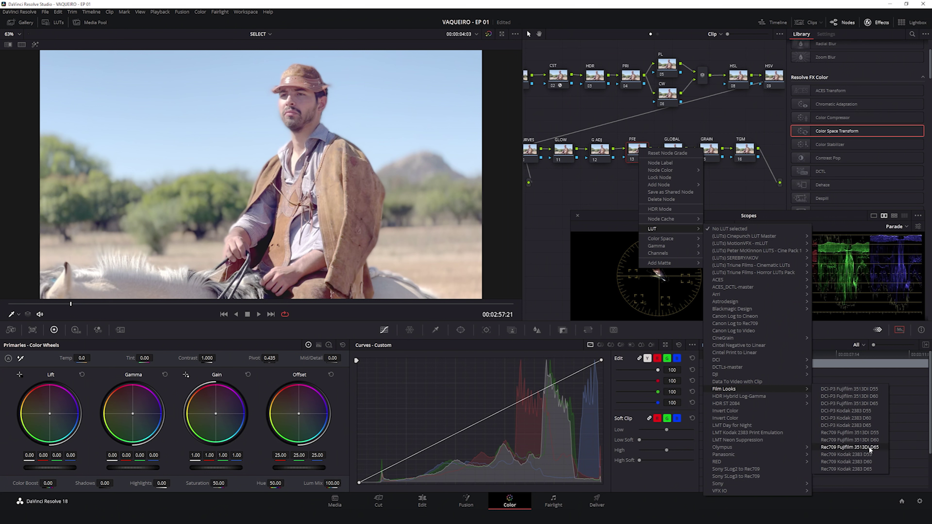
{"action": "left_click", "coordinate": [860, 462]}
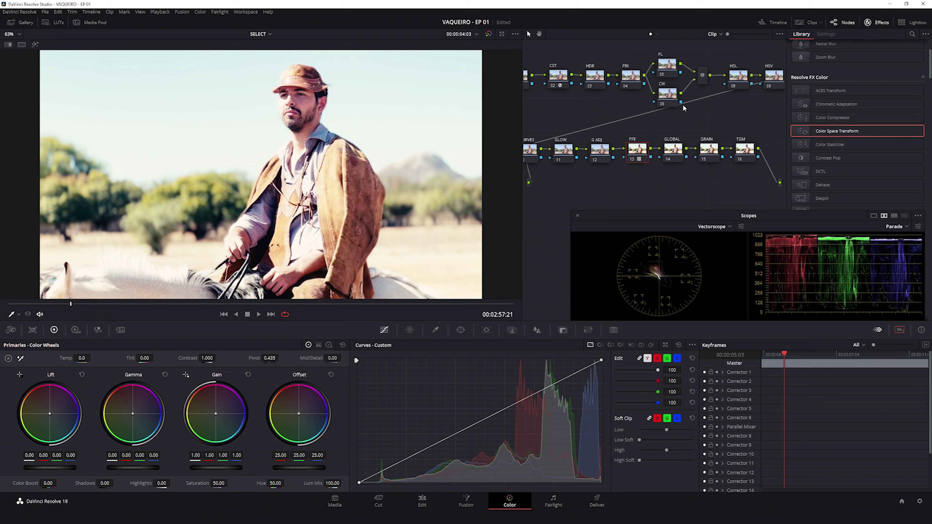
{"action": "key", "text": "ctrl+d"}
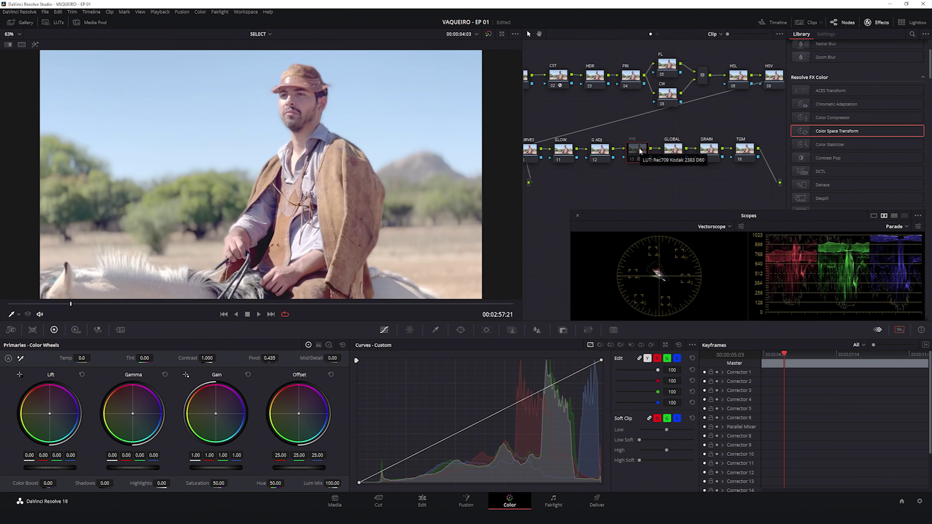
Compare by toggling the PFE node and full-grade bypass, leaving PFE disabled.
{"action": "key", "text": "ctrl+d"}
{"action": "key", "text": "shift+d"}
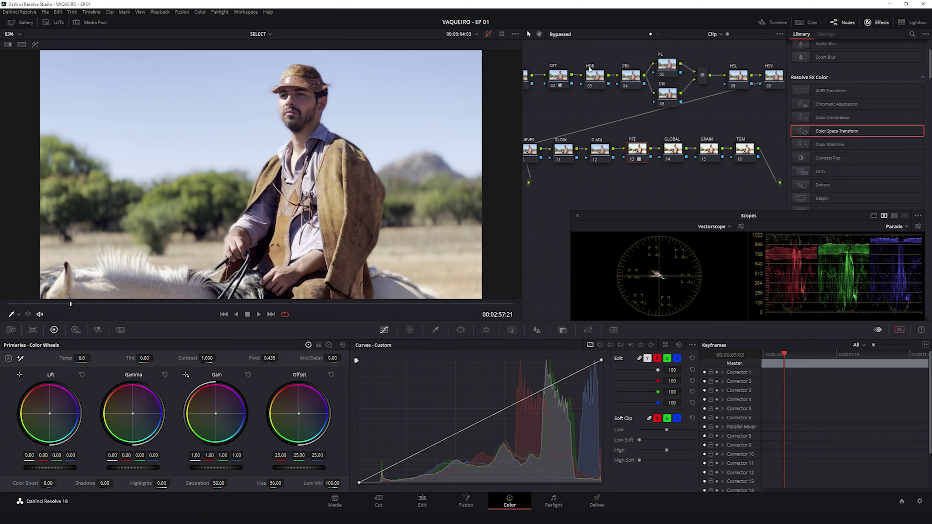
{"action": "key", "text": "shift+d"}
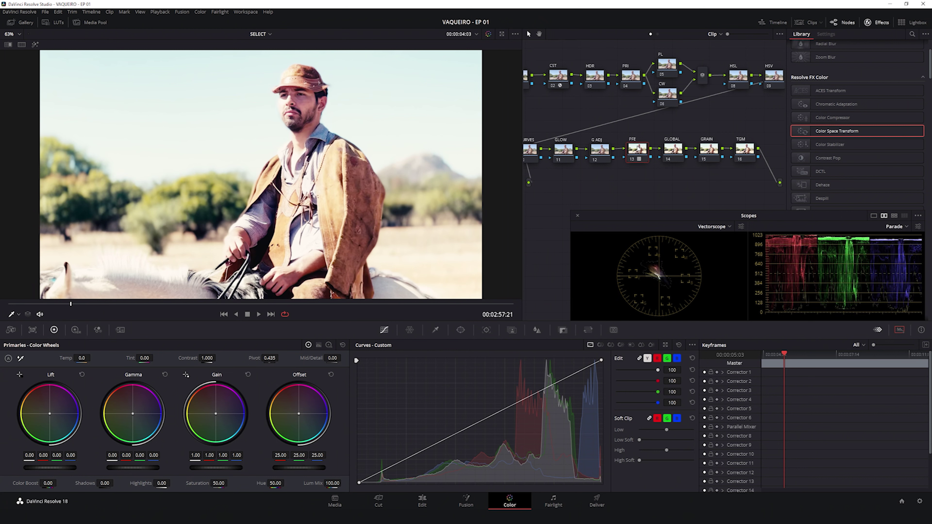
{"action": "key", "text": "ctrl+d"}
Switch the CST output gamma to Gamma 2.4, then back to Cineon Film Log.
{"action": "left_click", "coordinate": [557, 80]}
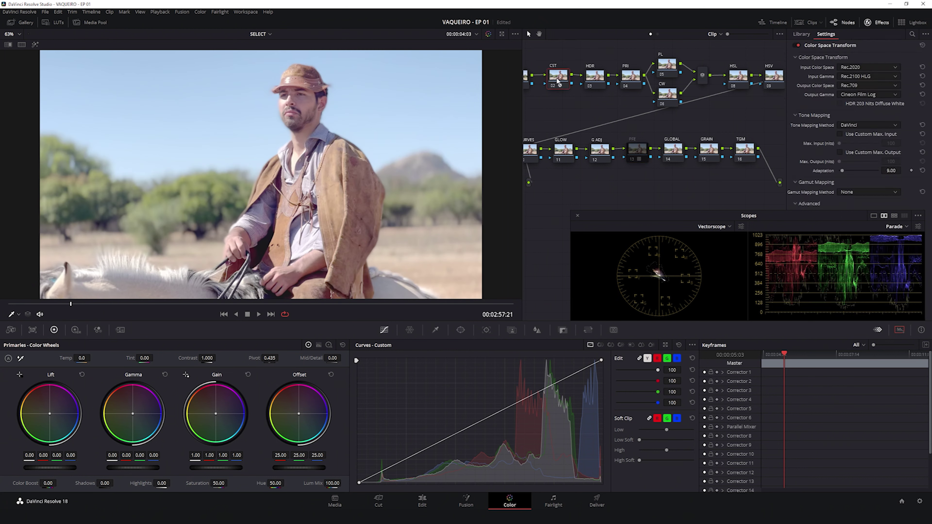
{"action": "left_click", "coordinate": [880, 93]}
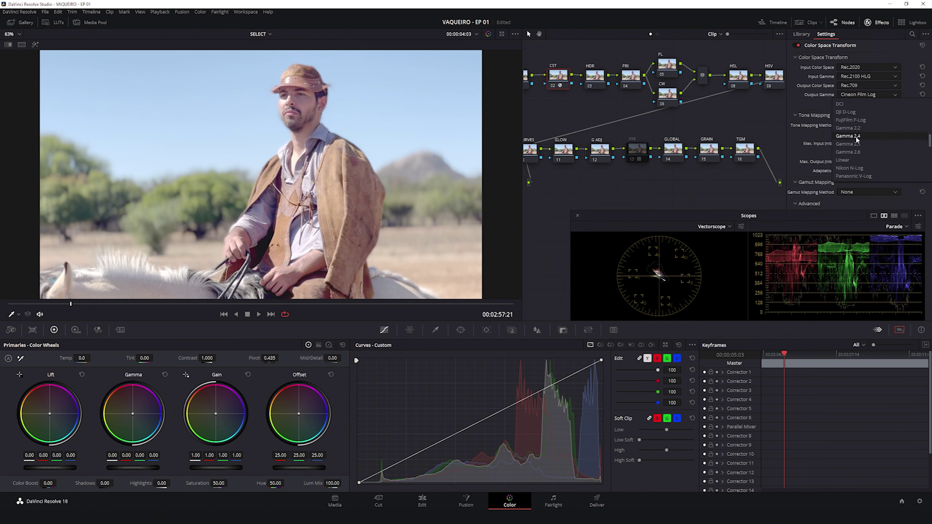
{"action": "left_click", "coordinate": [856, 136]}
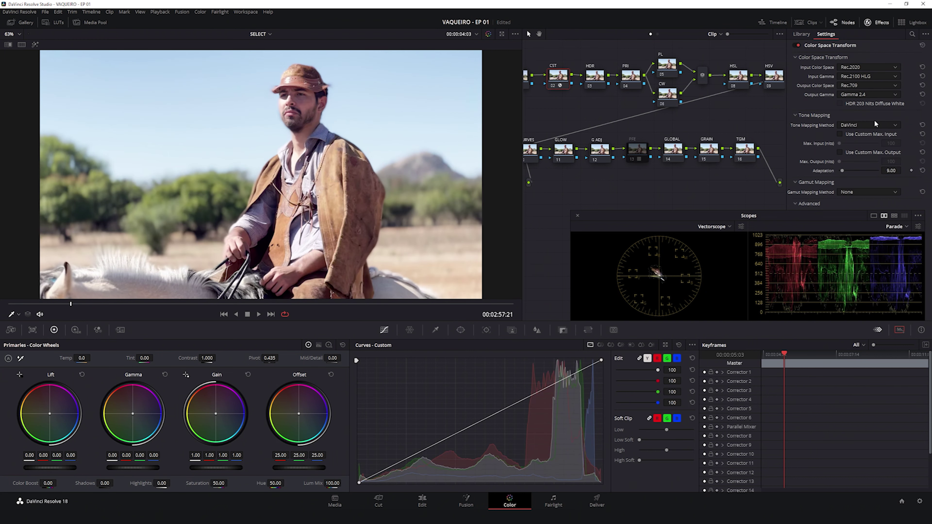
{"action": "left_click", "coordinate": [857, 96]}
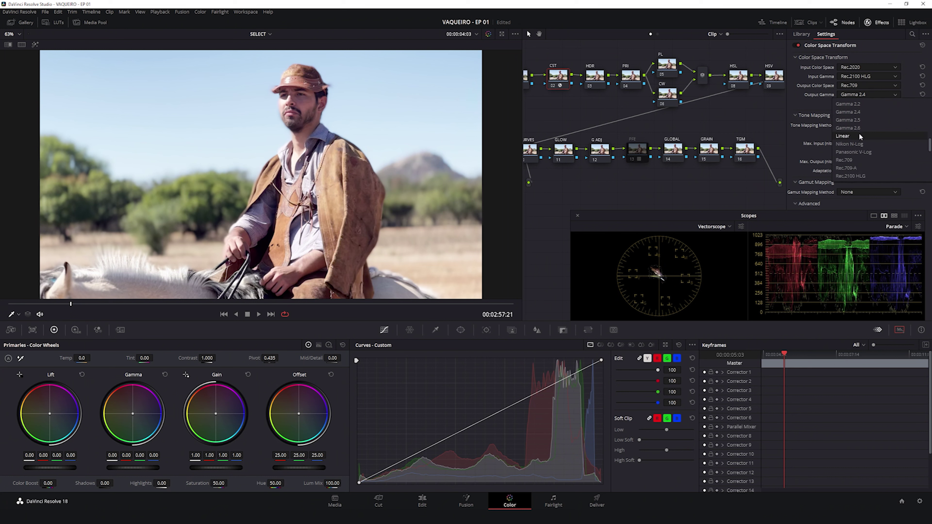
{"action": "scroll", "coordinate": [867, 138], "scroll_direction": "down", "scroll_amount": 2}
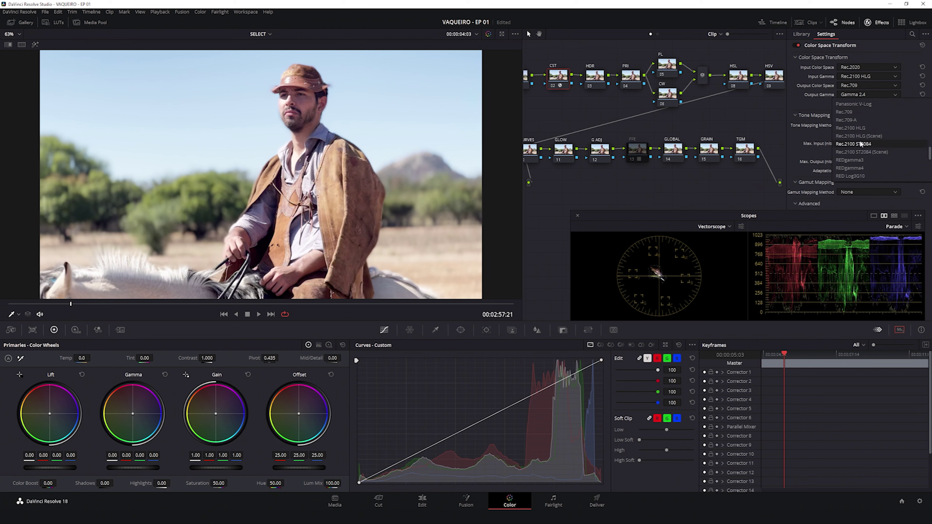
{"action": "scroll", "coordinate": [863, 120], "scroll_direction": "down", "scroll_amount": 2}
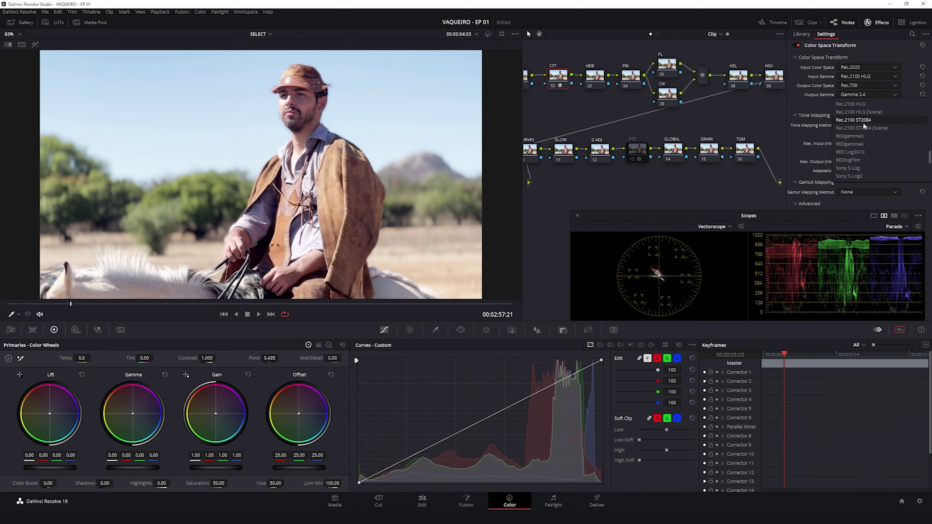
{"action": "scroll", "coordinate": [861, 160], "scroll_direction": "up", "scroll_amount": 5}
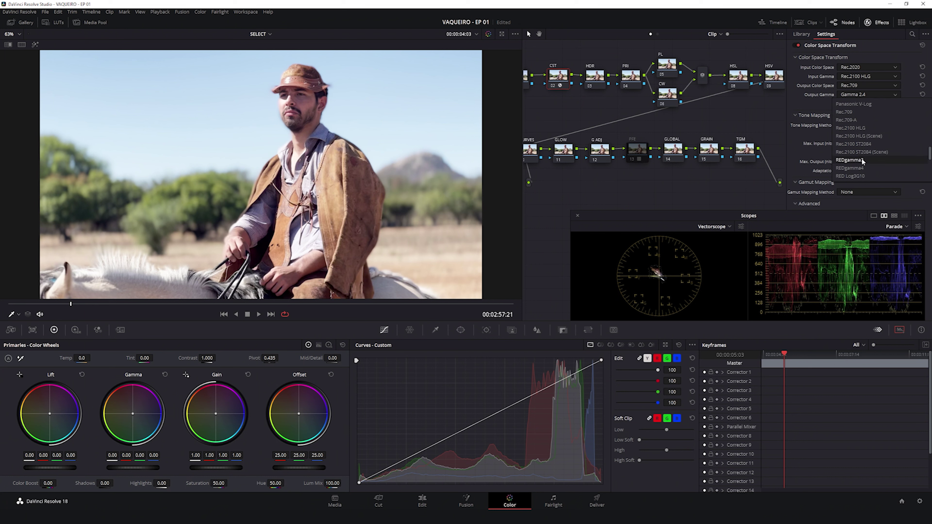
{"action": "scroll", "coordinate": [866, 143], "scroll_direction": "up", "scroll_amount": 2}
{"action": "left_click", "coordinate": [862, 136]}
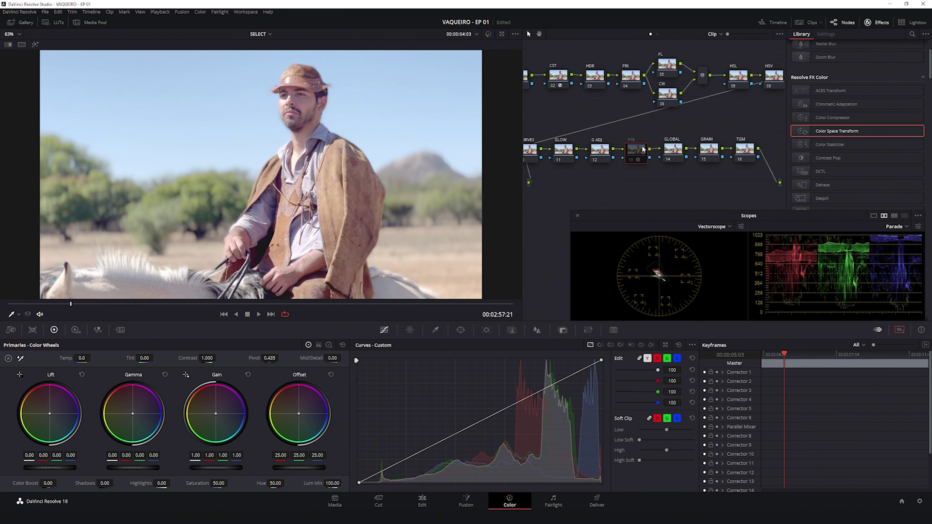
Re-enable the PFE film LUT and add a Color Space Transform to the TGM node.
{"action": "key", "text": "ctrl+d"}
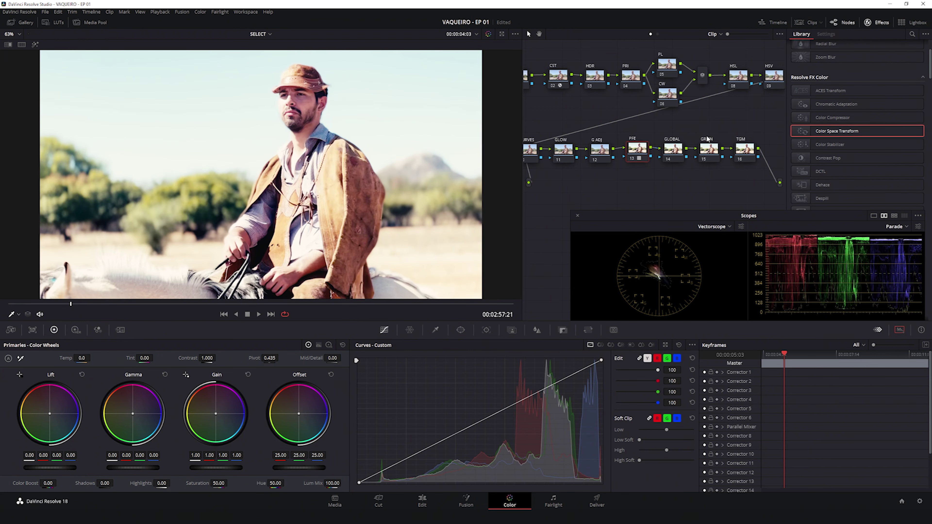
{"action": "left_click", "coordinate": [747, 149]}
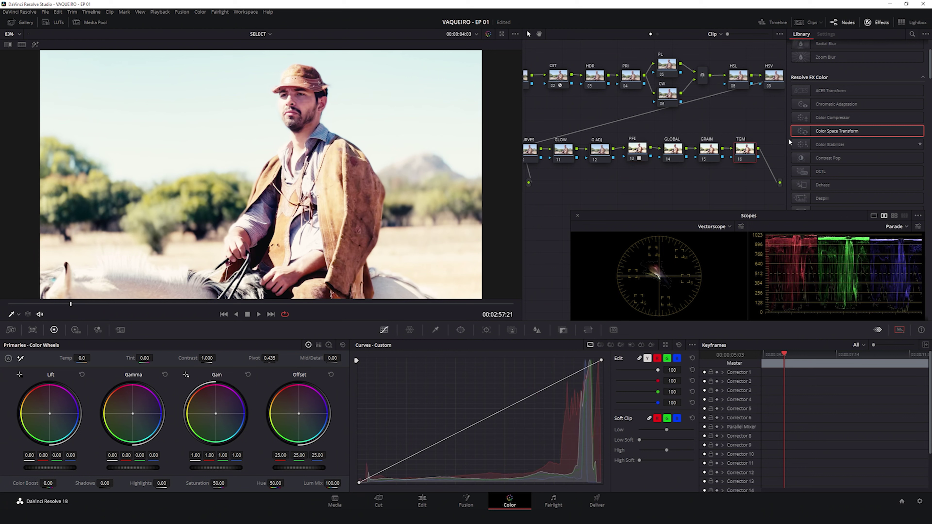
{"action": "left_click_drag", "start_coordinate": [809, 132], "coordinate": [747, 149]}
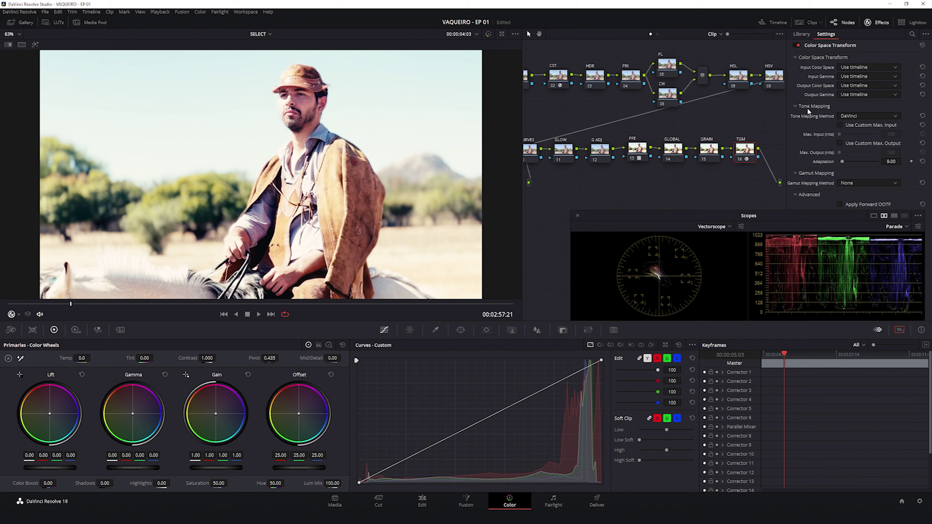
Set TGM tone mapping to Luminance Mapping with max input 10000 and max output about 832 nits.
{"action": "left_click", "coordinate": [856, 116]}
{"action": "left_click", "coordinate": [850, 148]}
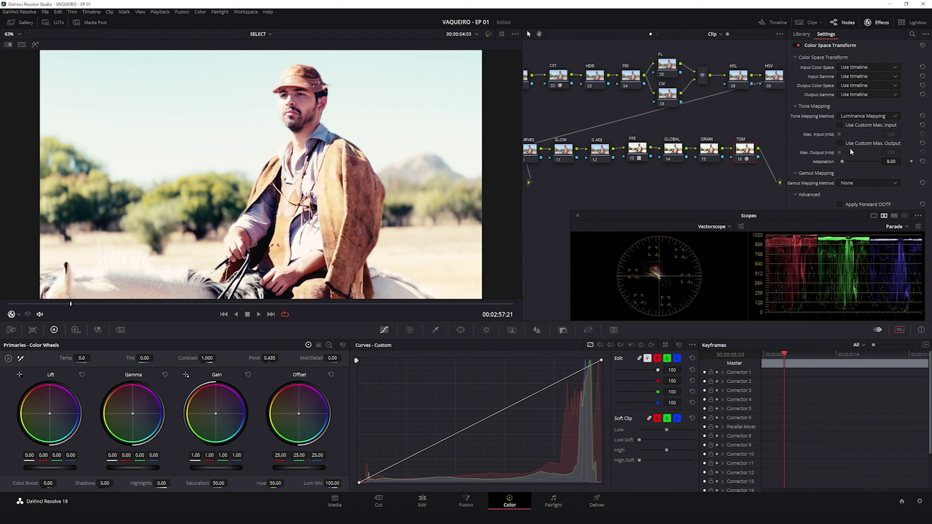
{"action": "left_click", "coordinate": [840, 125]}
{"action": "left_click", "coordinate": [891, 134]}
{"action": "type", "text": "10"}
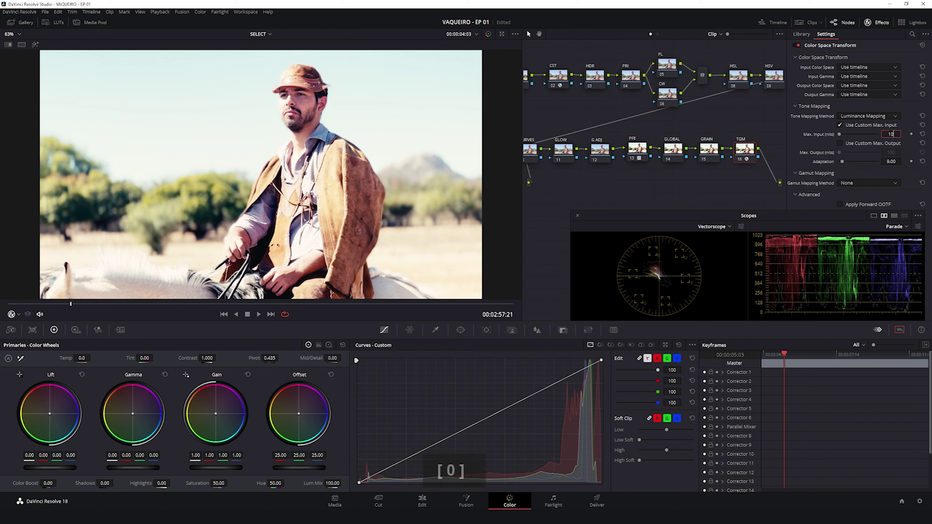
{"action": "type", "text": "000"}
{"action": "key", "text": "Return"}
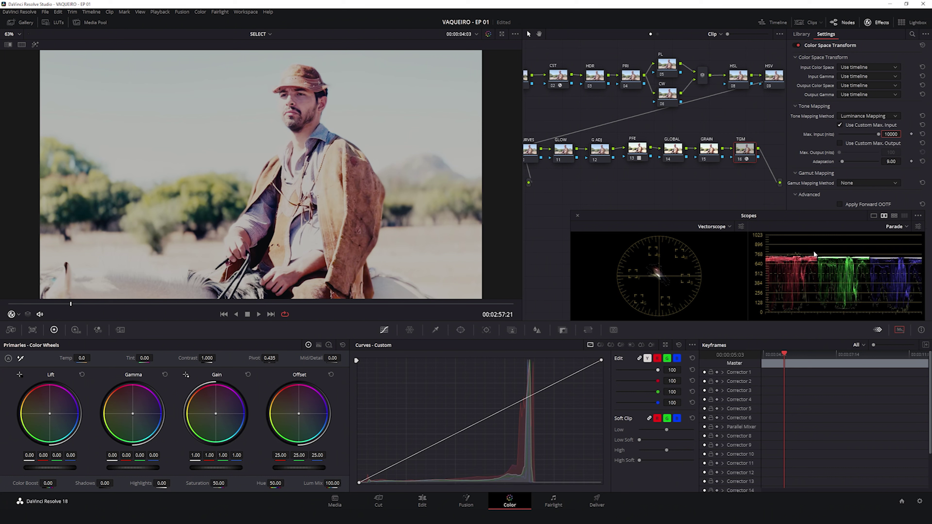
{"action": "left_click", "coordinate": [840, 144]}
{"action": "double_click", "coordinate": [892, 153]}
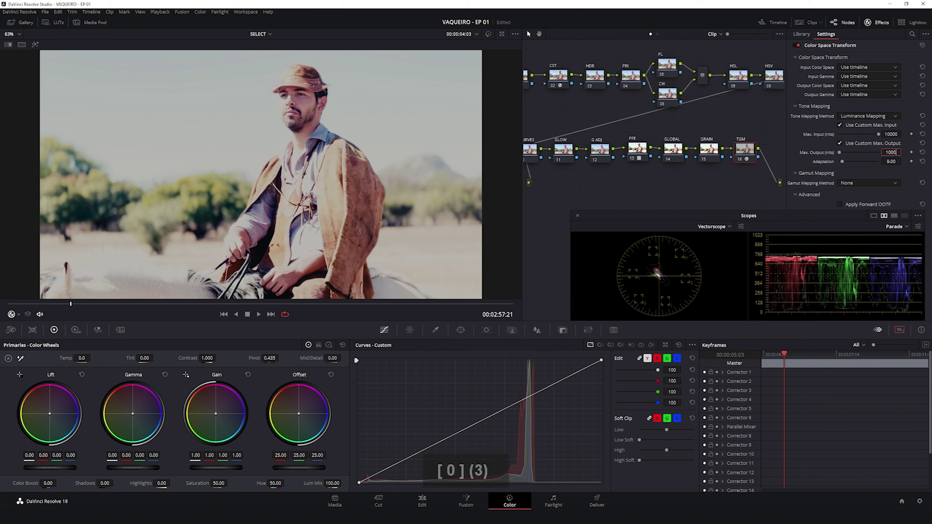
{"action": "type", "text": "000"}
{"action": "key", "text": "Return"}
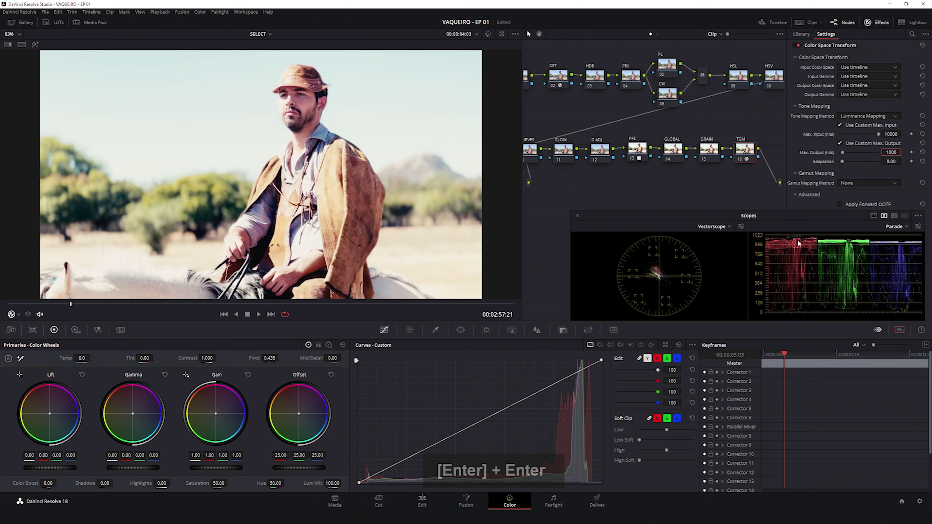
{"action": "left_click_drag", "start_coordinate": [906, 153], "coordinate": [900, 152]}
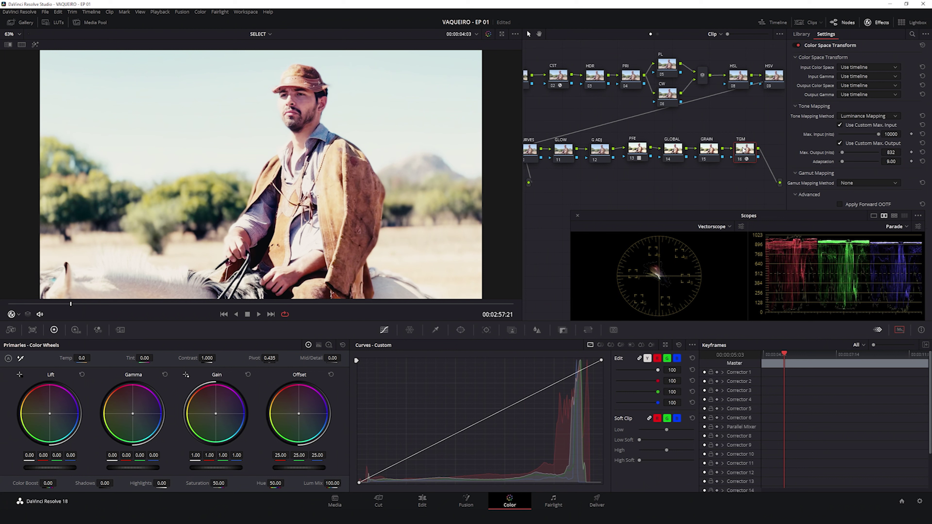
Set TGM gamut mapping to Saturation Compression, toggling the node to compare.
{"action": "key", "text": "ctrl+d"}
{"action": "key", "text": "ctrl+d"}
{"action": "left_click", "coordinate": [850, 184]}
{"action": "left_click", "coordinate": [878, 200]}
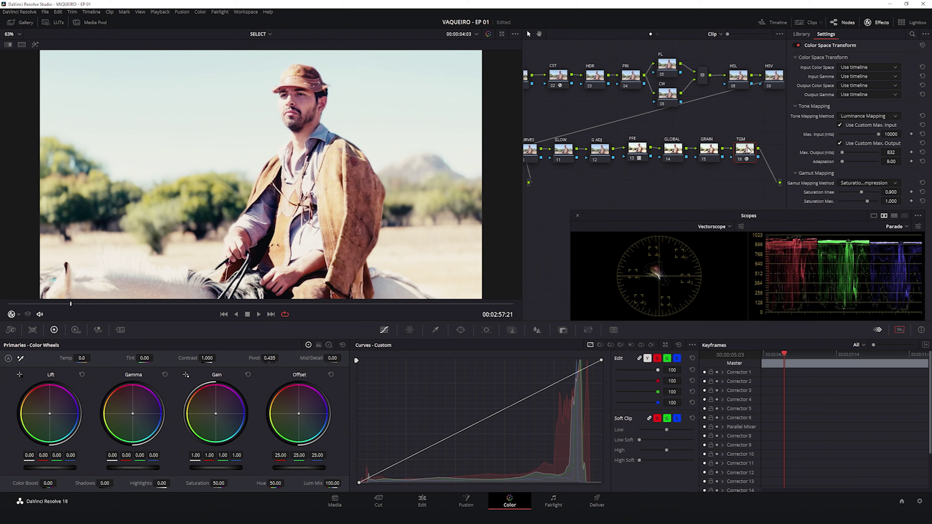
{"action": "key", "text": "ctrl+d"}
{"action": "key", "text": "ctrl+d"}
{"action": "key", "text": "ctrl+d"}
{"action": "key", "text": "ctrl+d"}
{"action": "key", "text": "ctrl+d"}
{"action": "key", "text": "ctrl+d"}
{"action": "key", "text": "ctrl+d"}
{"action": "key", "text": "ctrl+d"}
{"action": "key", "text": "ctrl+d"}
{"action": "key", "text": "ctrl+d"}
{"action": "left_click", "coordinate": [876, 23]}
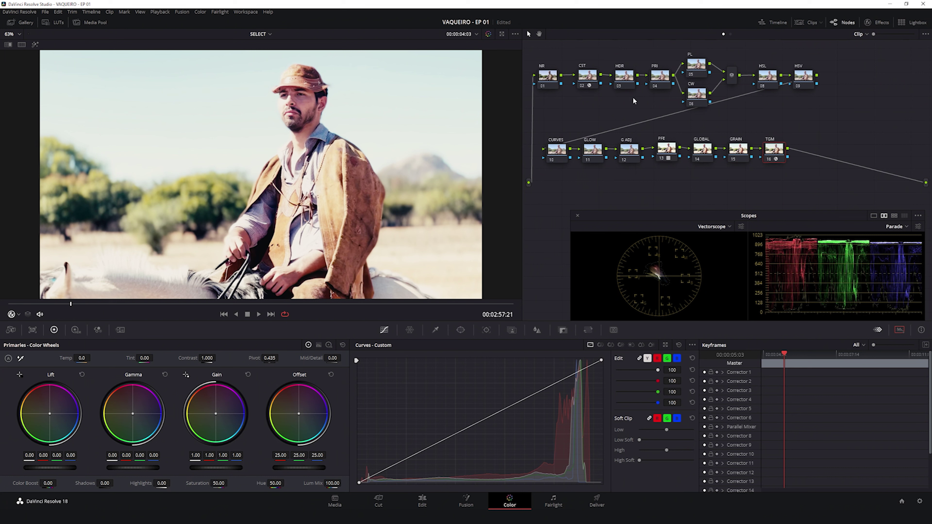
Select the PRI node and lower its contrast to 0.789 with pivot 0.250.
{"action": "left_click", "coordinate": [660, 76]}
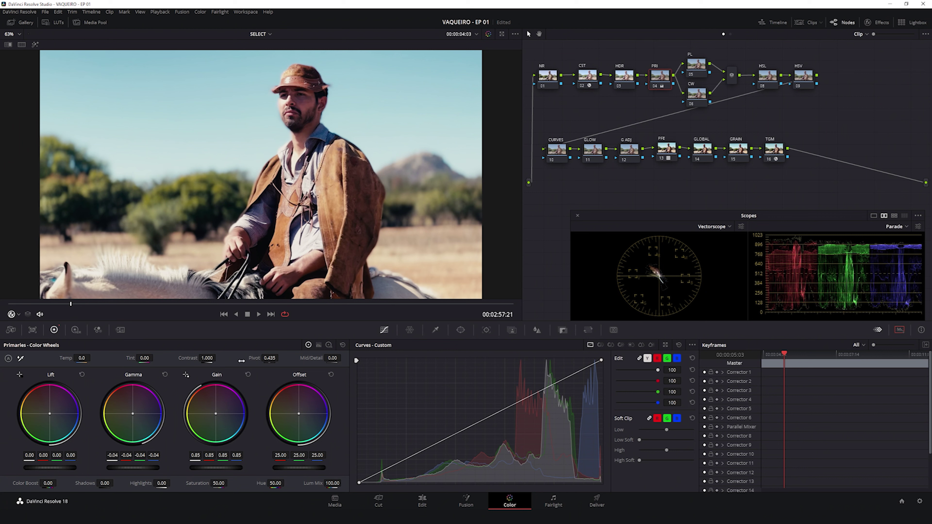
{"action": "left_click_drag", "start_coordinate": [241, 361], "coordinate": [228, 361]}
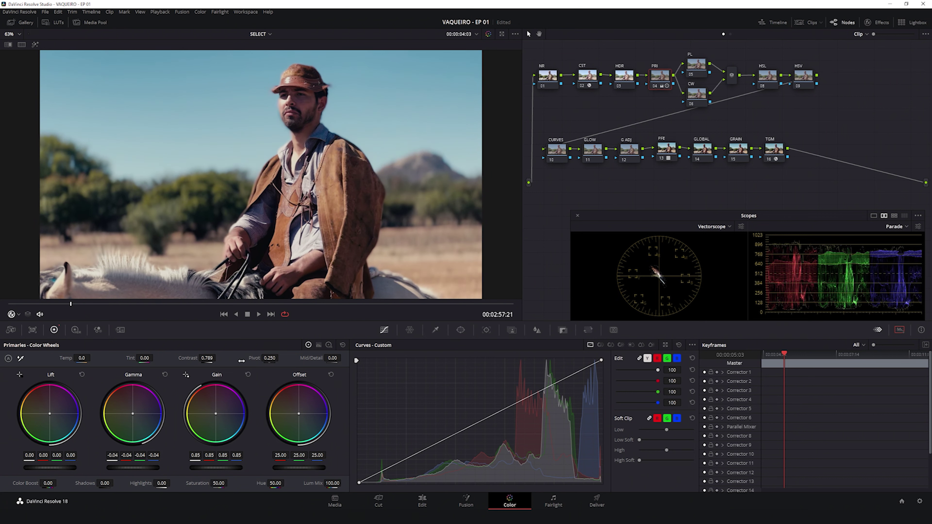
Set PRI pivot to 0.293 and contrast to 0.723, compare with bypass, then select CURVES.
{"action": "left_click_drag", "start_coordinate": [241, 361], "coordinate": [245, 361]}
{"action": "left_click_drag", "start_coordinate": [241, 361], "coordinate": [235, 361]}
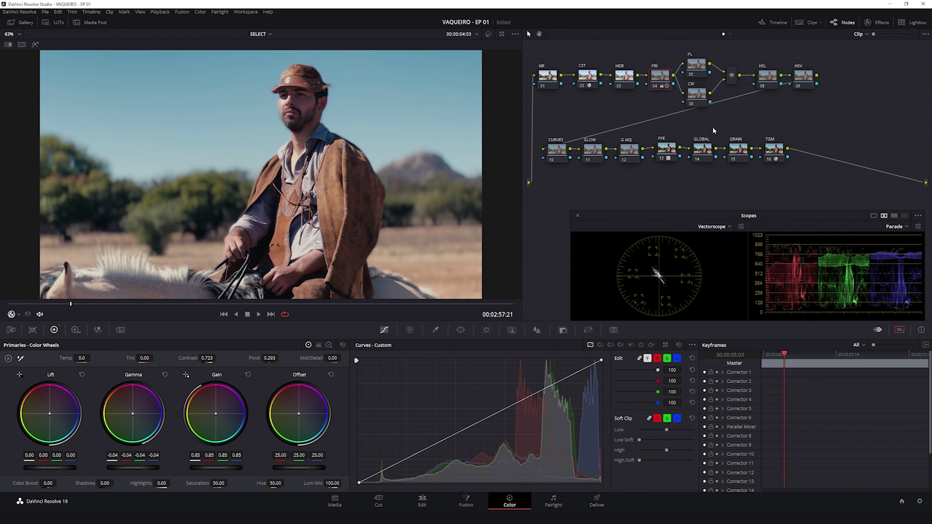
{"action": "key", "text": "shift+d"}
{"action": "key", "text": "shift+d"}
{"action": "key", "text": "shift+d"}
{"action": "key", "text": "shift+d"}
{"action": "left_click", "coordinate": [556, 148]}
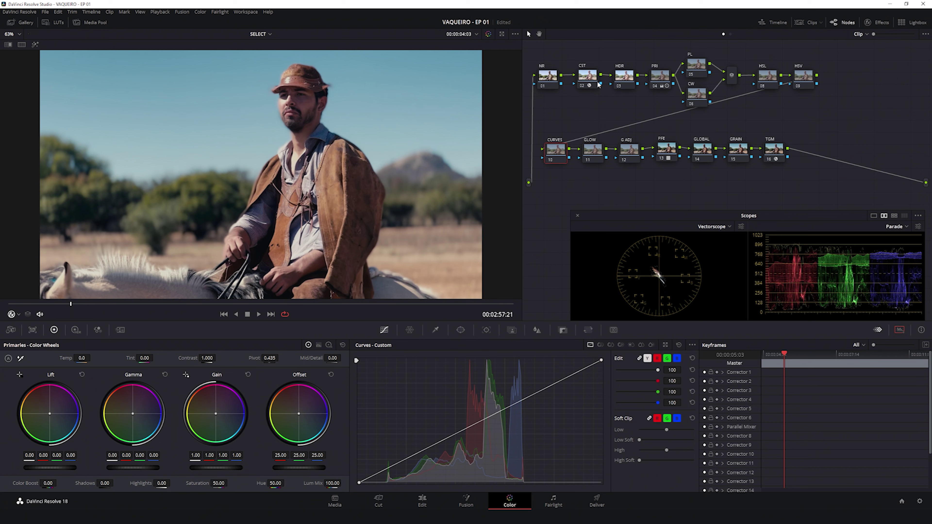
Select the HDR node and display its High Dynamic Range wheels and zones graph.
{"action": "left_click", "coordinate": [626, 79]}
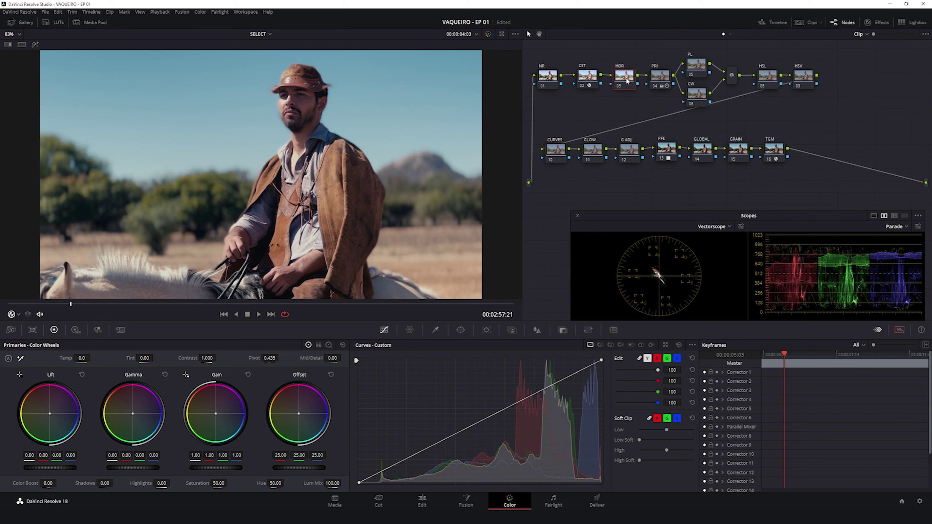
{"action": "left_click", "coordinate": [76, 329]}
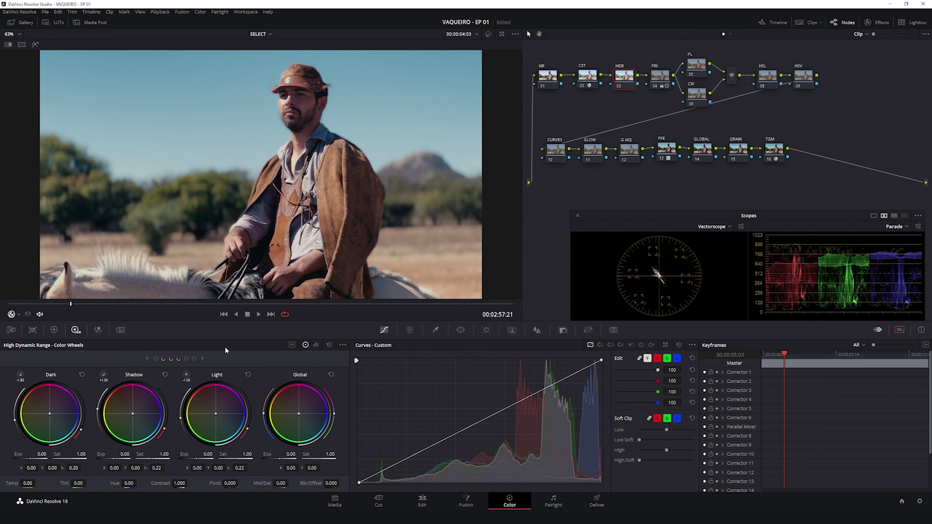
{"action": "left_click", "coordinate": [293, 346]}
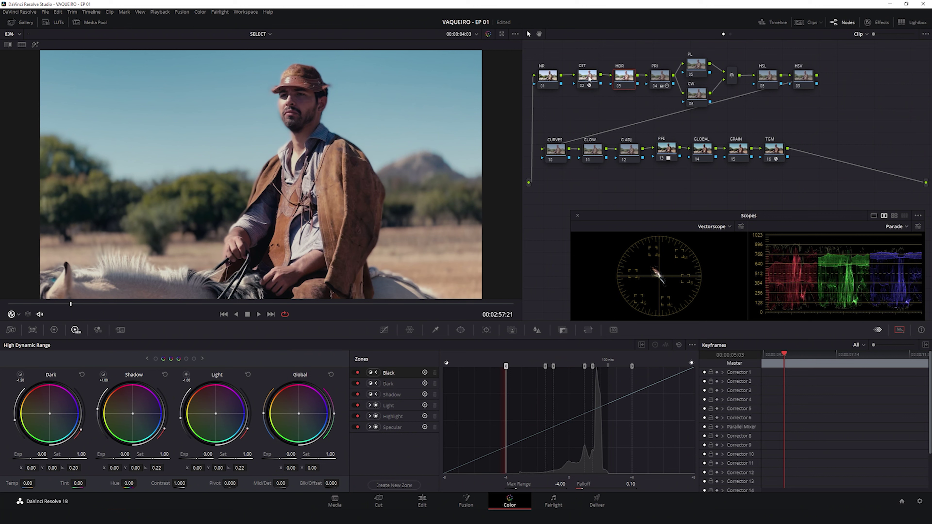
Set the HDR palette colour space to Rec.2020 and gamma to Cineon Film Log.
{"action": "left_click", "coordinate": [692, 346]}
{"action": "mouse_move", "coordinate": [711, 411]}
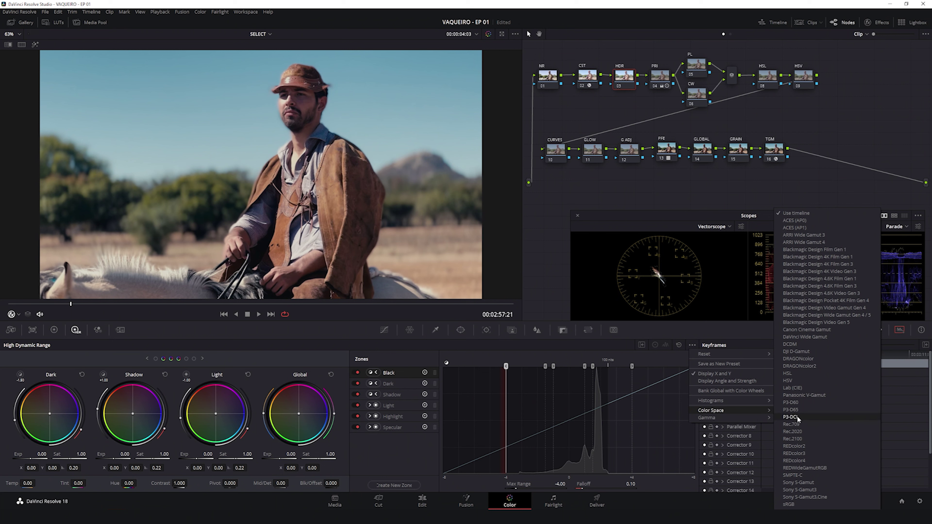
{"action": "left_click", "coordinate": [795, 432]}
{"action": "left_click", "coordinate": [693, 346]}
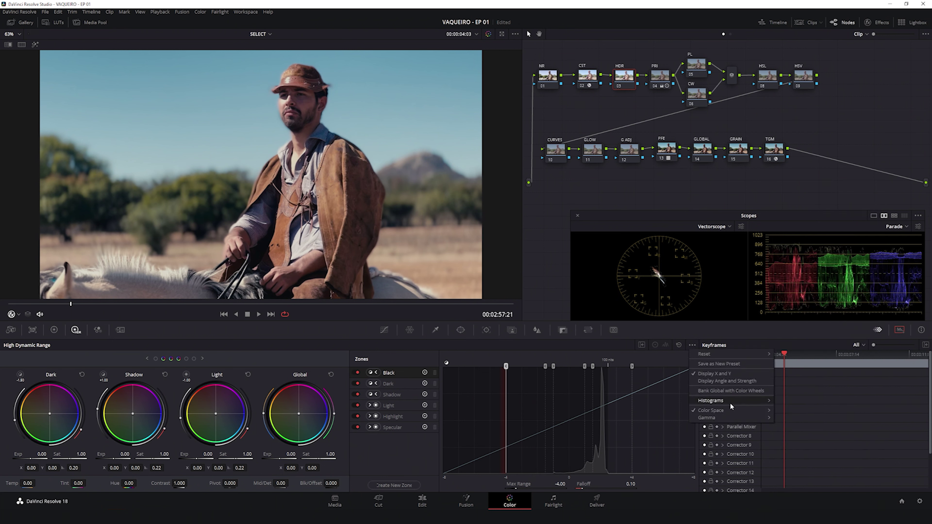
{"action": "mouse_move", "coordinate": [725, 417]}
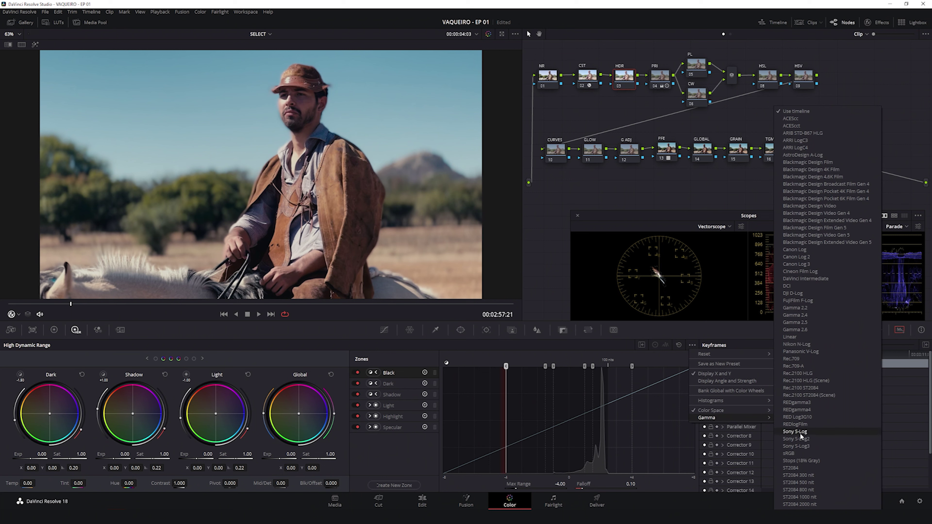
{"action": "left_click", "coordinate": [805, 271]}
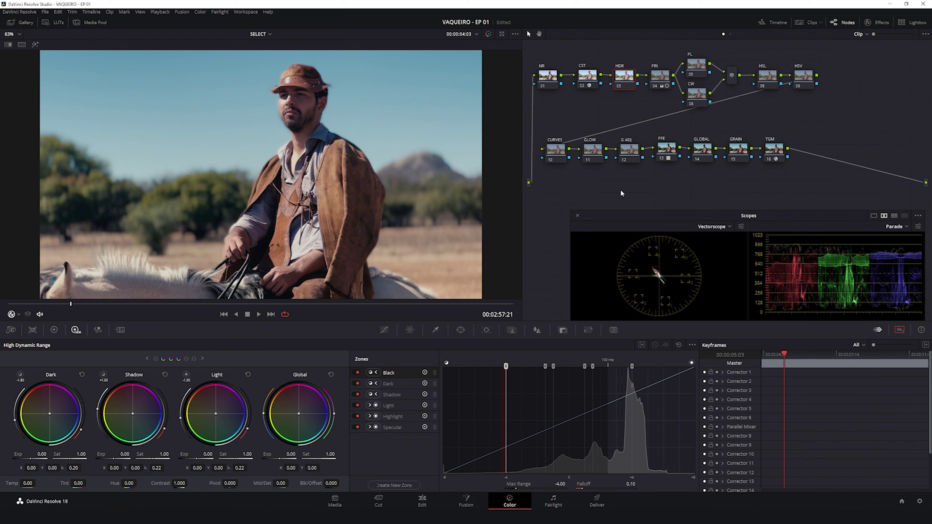
Check the CST output settings, then change the HDR colour space to Rec.709.
{"action": "left_click", "coordinate": [585, 75]}
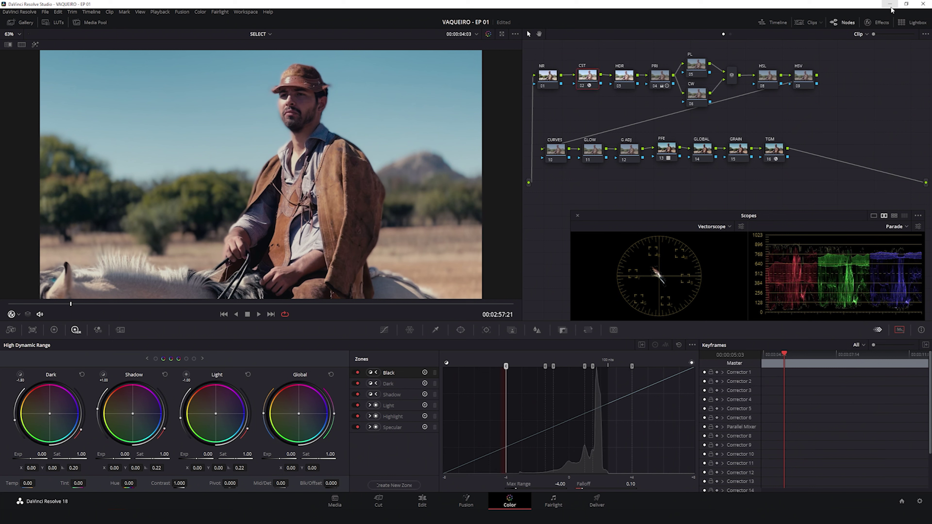
{"action": "left_click", "coordinate": [877, 23]}
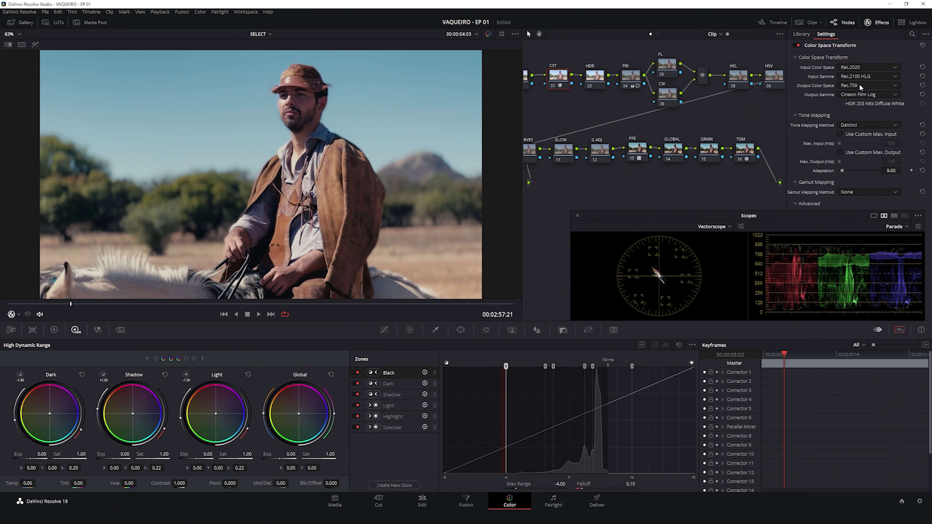
{"action": "left_click", "coordinate": [879, 24]}
{"action": "left_click", "coordinate": [626, 76]}
{"action": "left_click", "coordinate": [692, 346]}
{"action": "mouse_move", "coordinate": [749, 408]}
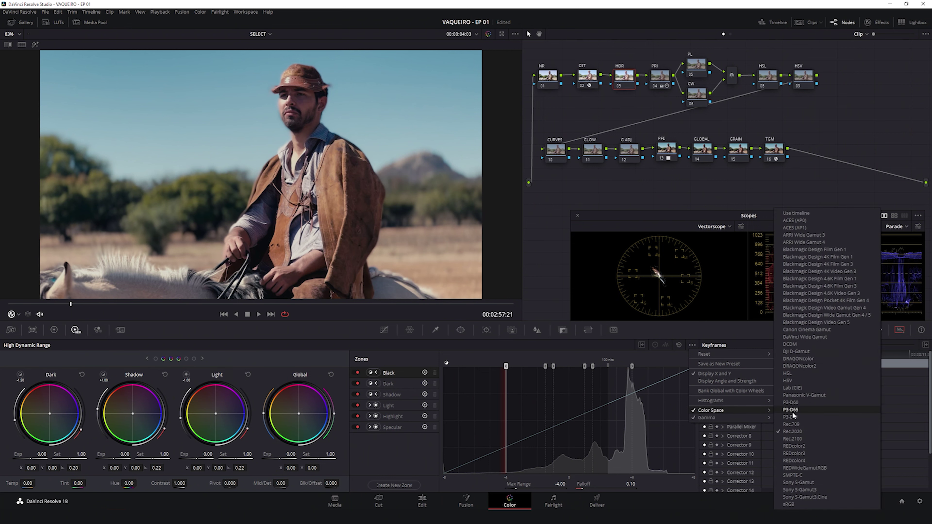
{"action": "left_click", "coordinate": [796, 422]}
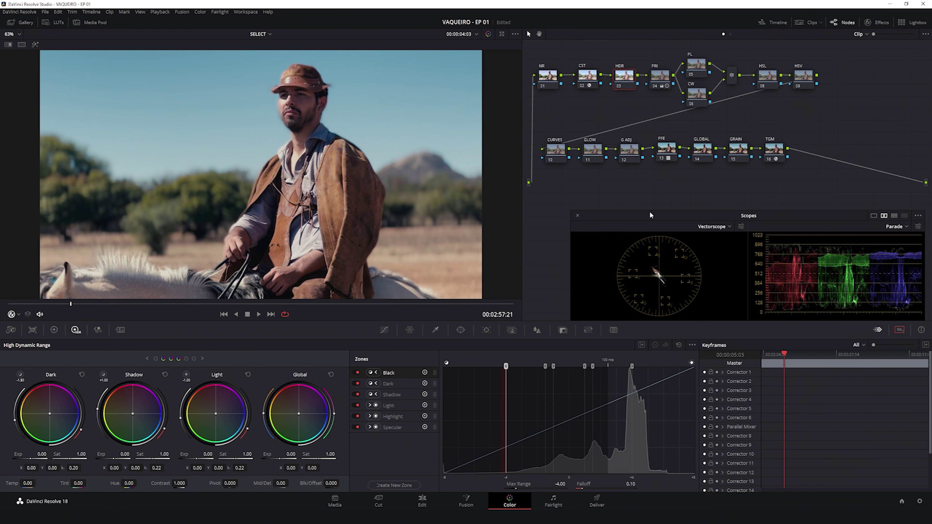
Recheck the CST output settings and verify the HDR node's colour options.
{"action": "left_click", "coordinate": [587, 75]}
{"action": "left_click", "coordinate": [878, 23]}
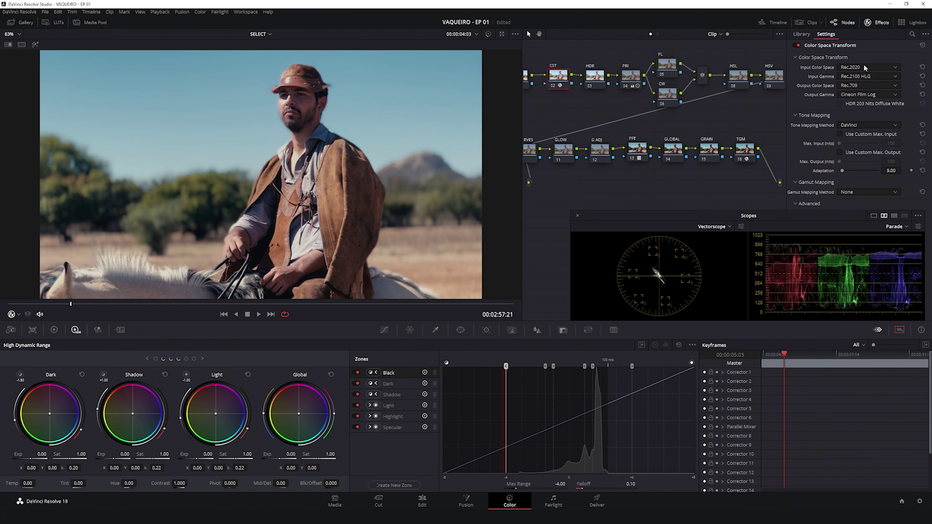
{"action": "left_click", "coordinate": [879, 23]}
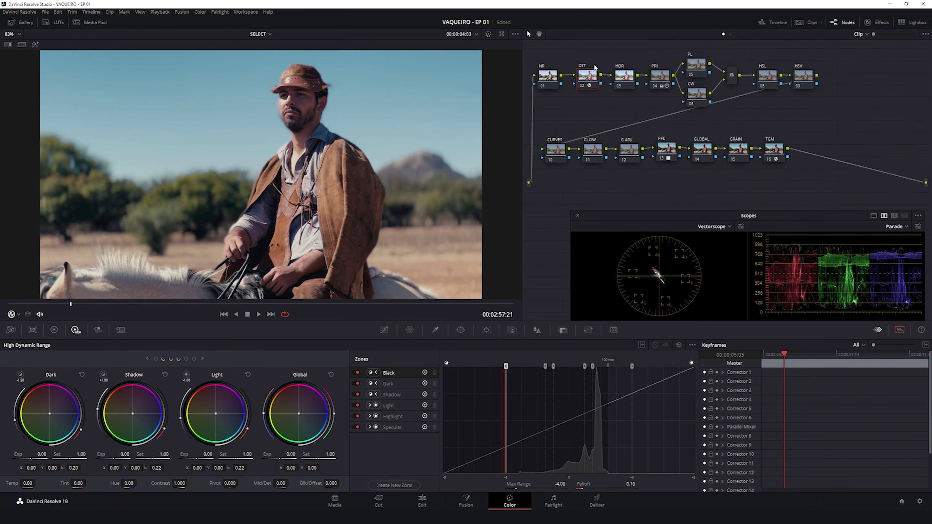
{"action": "left_click", "coordinate": [622, 78]}
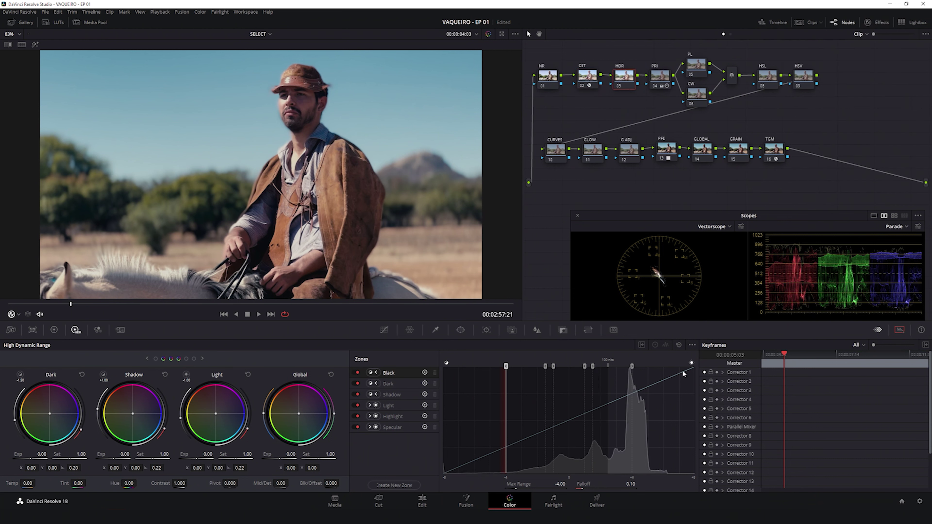
{"action": "left_click", "coordinate": [693, 346]}
{"action": "mouse_move", "coordinate": [715, 411]}
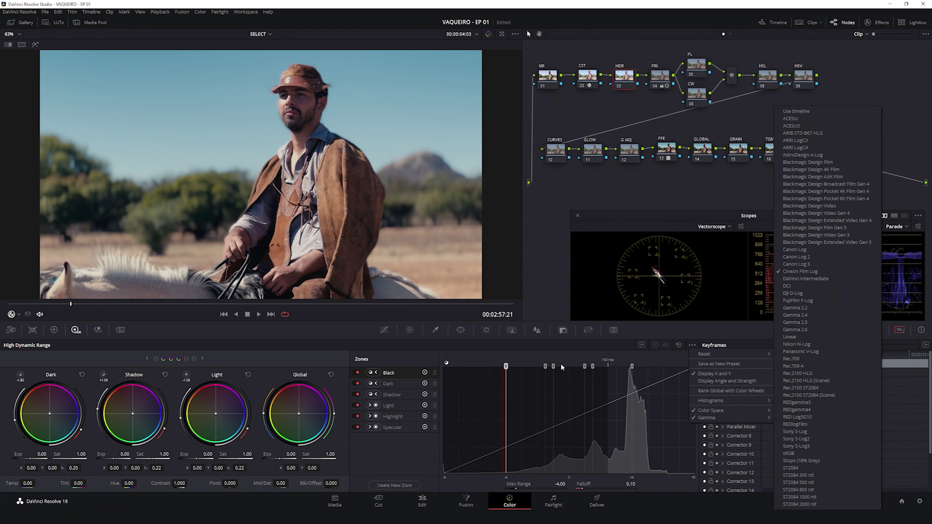
{"action": "key", "text": "Escape"}
{"action": "key", "text": "Escape"}
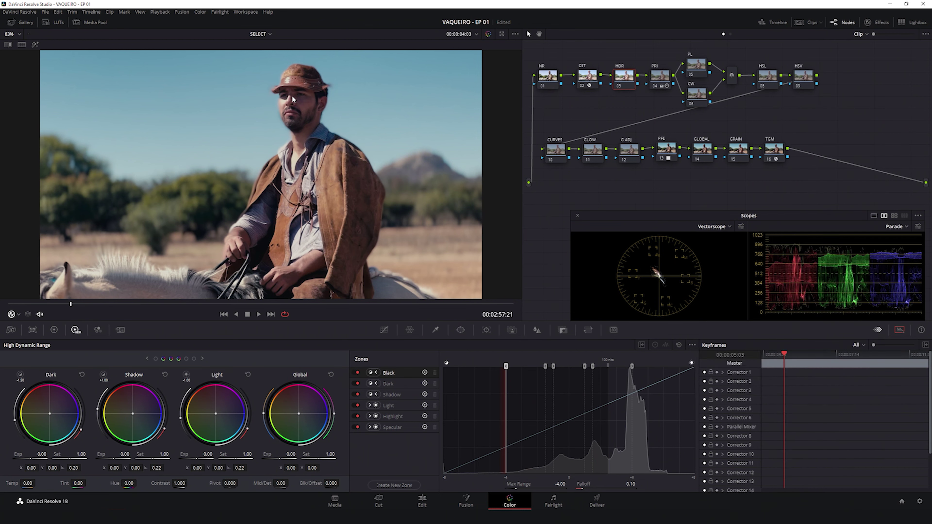
Preview the Specular and Highlight zones and lower Specular exposure to about -0.73.
{"action": "left_click", "coordinate": [194, 358]}
{"action": "left_click", "coordinate": [186, 375]}
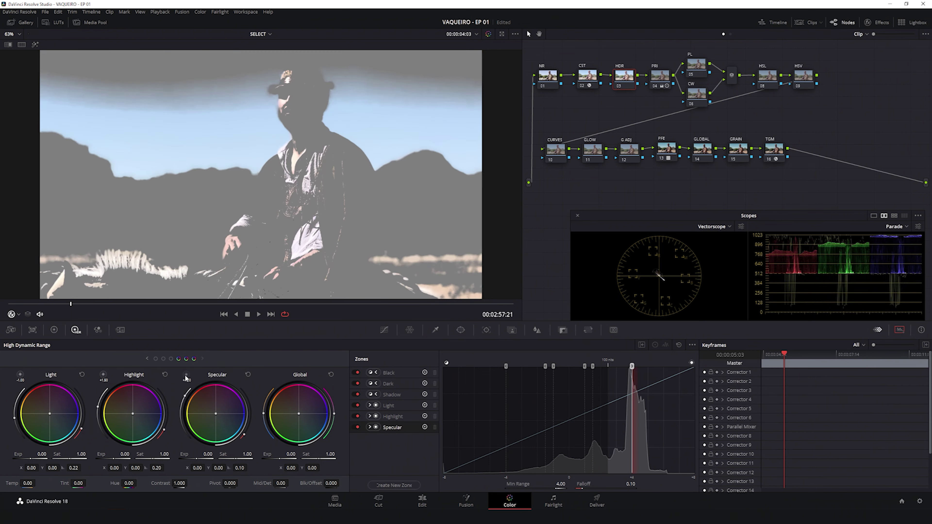
{"action": "left_click", "coordinate": [104, 376]}
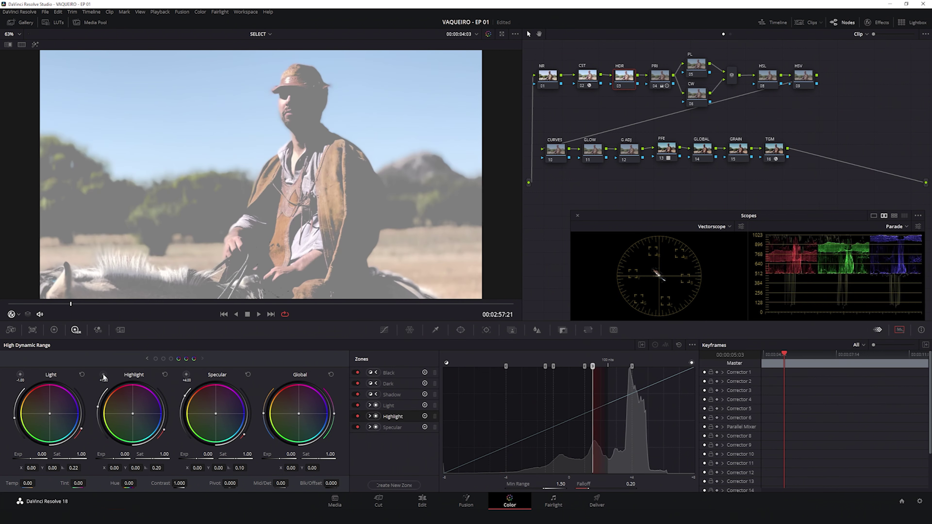
{"action": "left_click", "coordinate": [186, 375]}
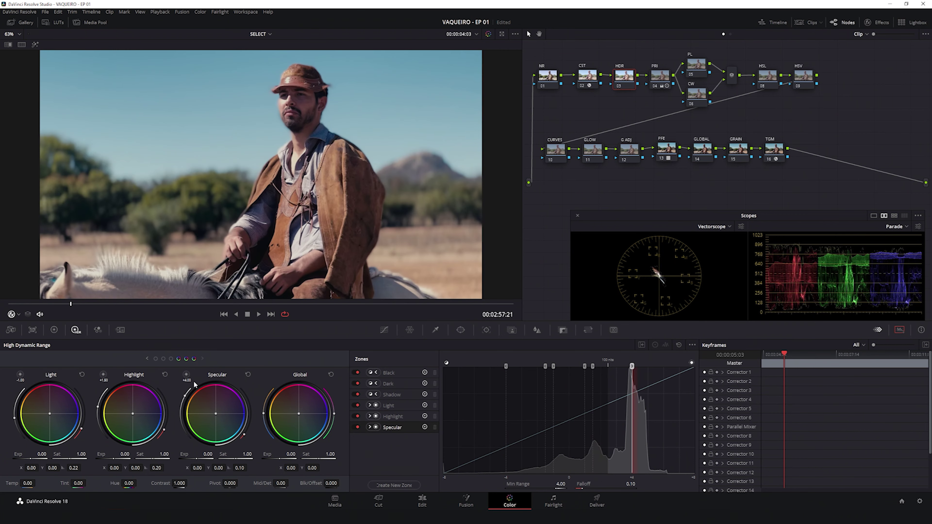
{"action": "scroll", "coordinate": [194, 381], "scroll_direction": "down", "scroll_amount": 4}
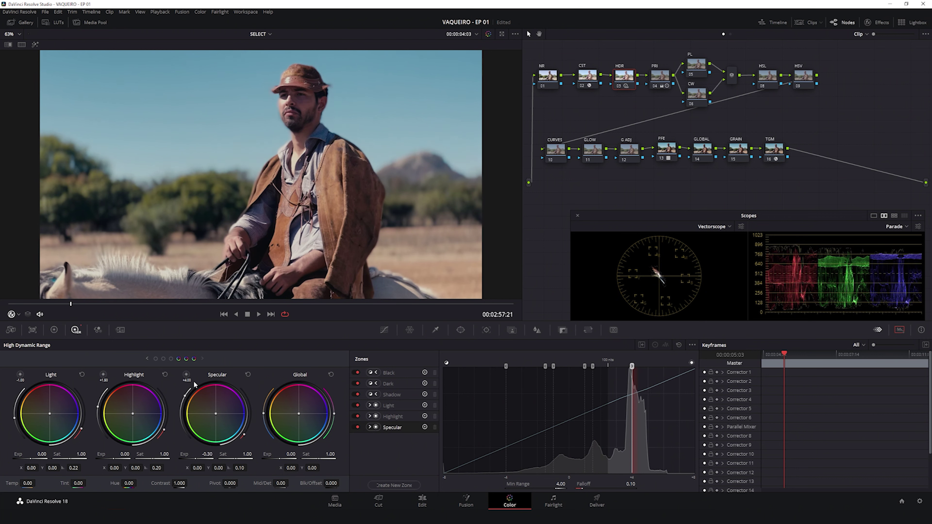
{"action": "scroll", "coordinate": [194, 382], "scroll_direction": "down", "scroll_amount": 1}
{"action": "scroll", "coordinate": [194, 382], "scroll_direction": "down", "scroll_amount": 1}
{"action": "scroll", "coordinate": [194, 381], "scroll_direction": "down", "scroll_amount": 1}
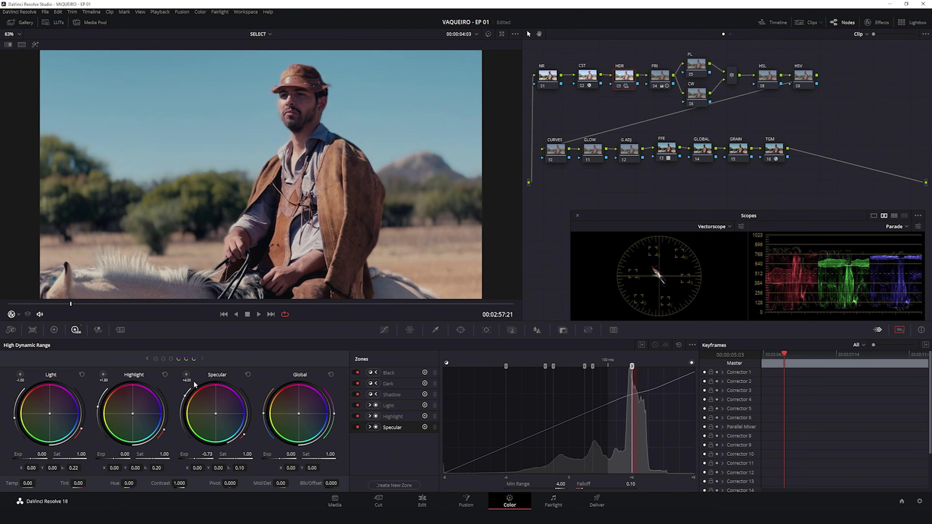
Toggle the Specular zone repeatedly to compare the image, leaving it enabled.
{"action": "left_click", "coordinate": [357, 427]}
{"action": "left_click", "coordinate": [357, 428]}
{"action": "left_click", "coordinate": [356, 427]}
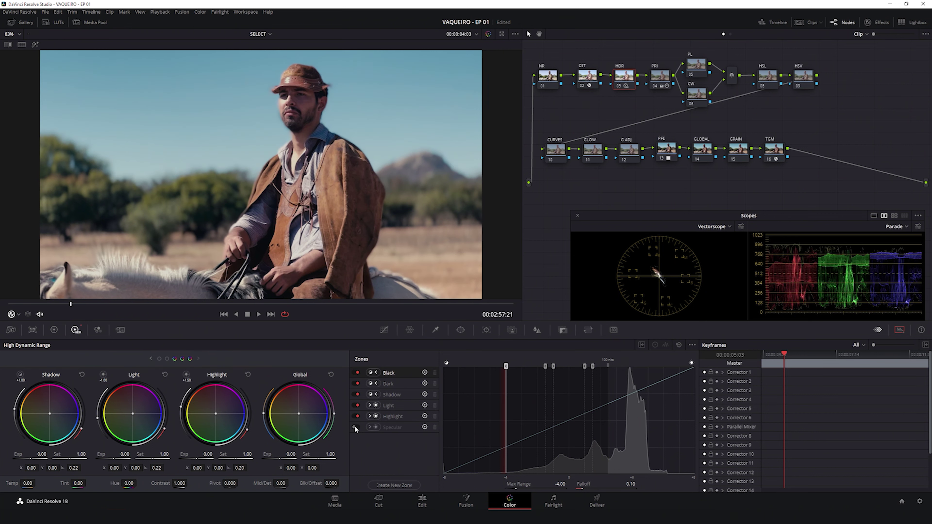
{"action": "left_click", "coordinate": [356, 428]}
{"action": "left_click", "coordinate": [356, 428]}
{"action": "left_click", "coordinate": [356, 428]}
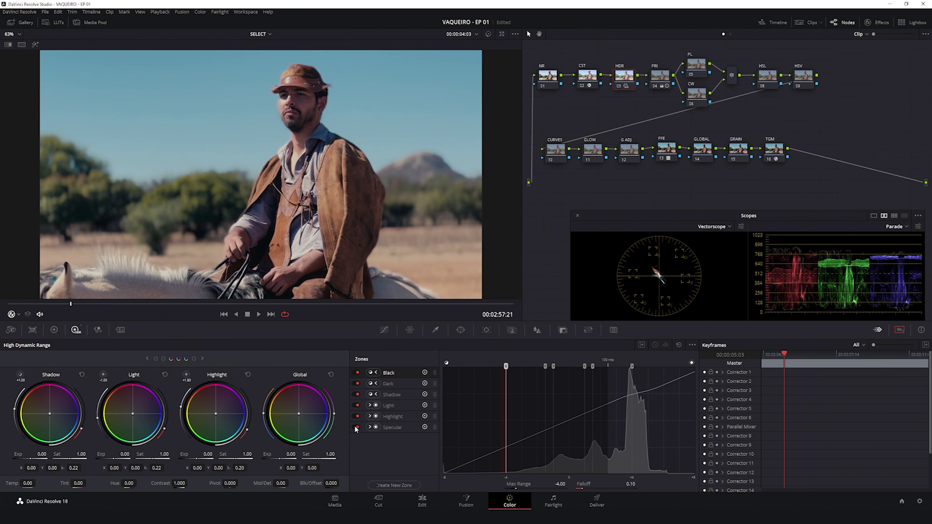
{"action": "left_click", "coordinate": [356, 427]}
{"action": "left_click", "coordinate": [356, 427]}
{"action": "left_click", "coordinate": [356, 428]}
{"action": "left_click", "coordinate": [355, 427]}
{"action": "left_click", "coordinate": [355, 427]}
{"action": "left_click", "coordinate": [355, 427]}
Nudge the Specular range slightly higher, compare it, then select the PL node and save.
{"action": "left_click", "coordinate": [392, 428]}
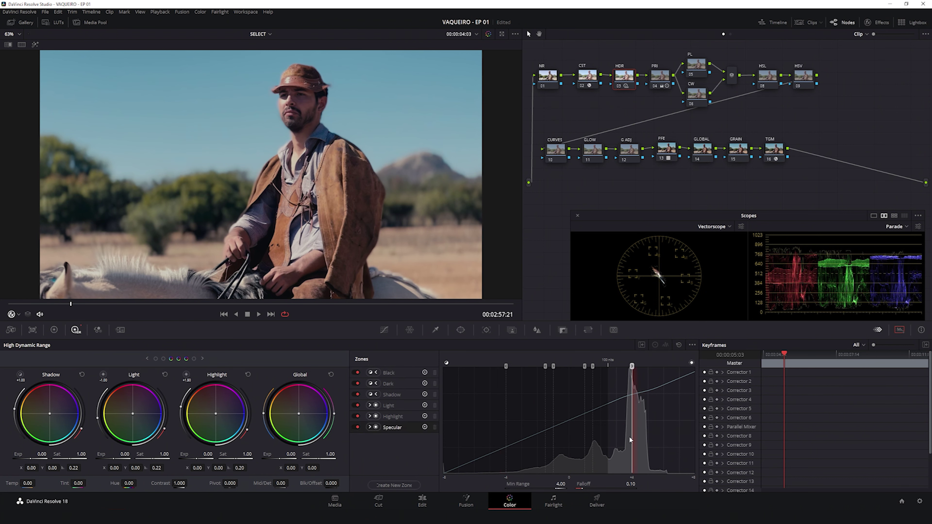
{"action": "left_click_drag", "start_coordinate": [632, 437], "coordinate": [651, 440]}
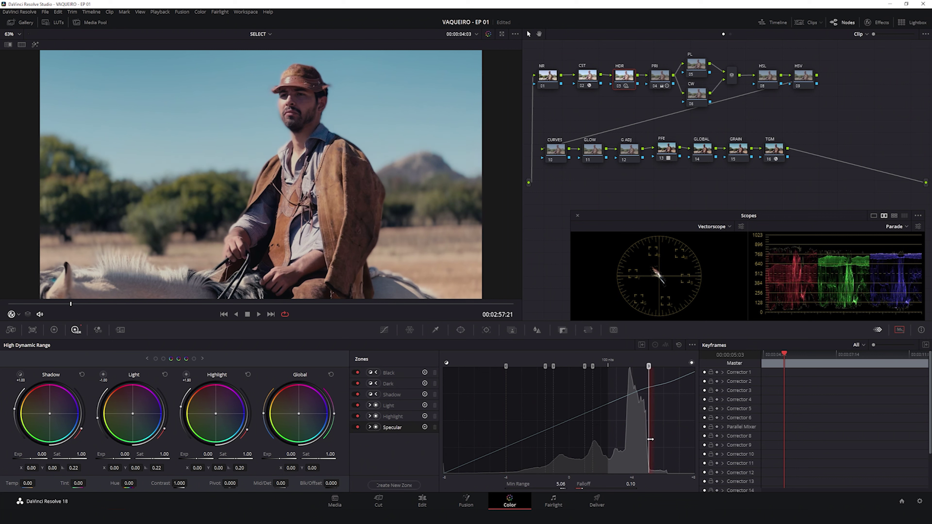
{"action": "left_click_drag", "start_coordinate": [652, 440], "coordinate": [637, 439]}
{"action": "left_click", "coordinate": [357, 427]}
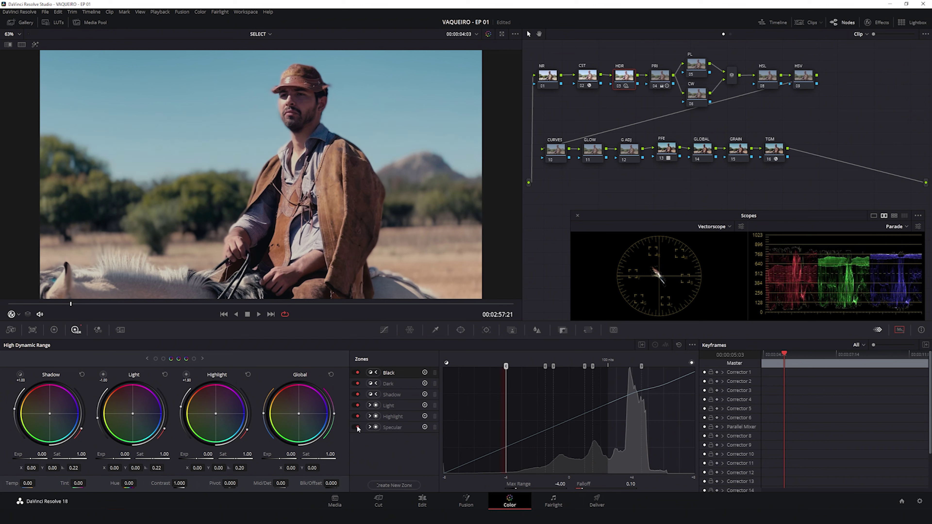
{"action": "left_click", "coordinate": [356, 428]}
{"action": "left_click", "coordinate": [698, 65]}
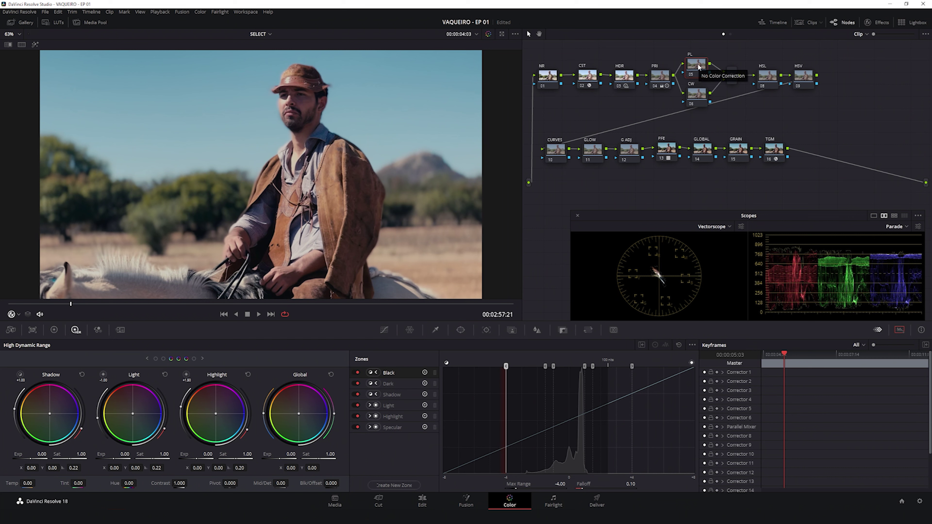
{"action": "key", "text": "ctrl+s"}
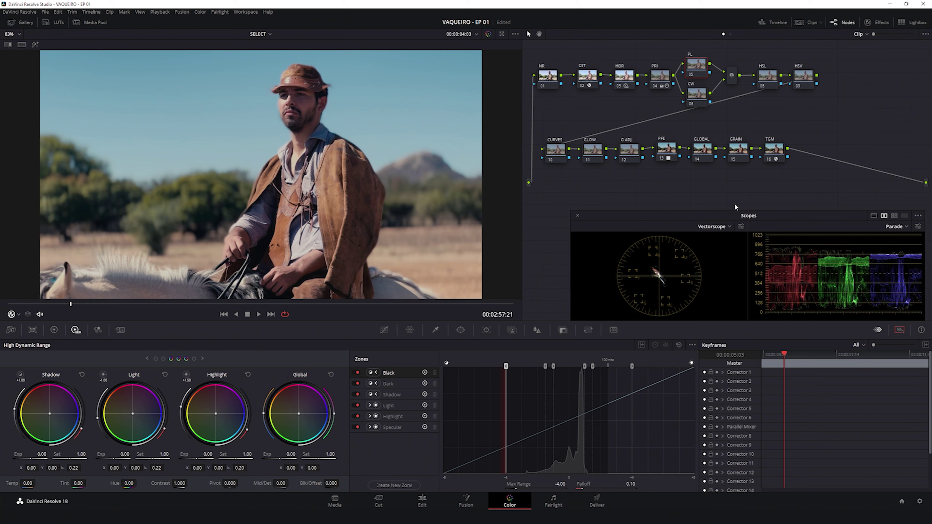
Save the project and switch the palette from High Dynamic Range to the primary colour wheels and curves.
{"action": "key", "text": "super"}
{"action": "left_click", "coordinate": [54, 330]}
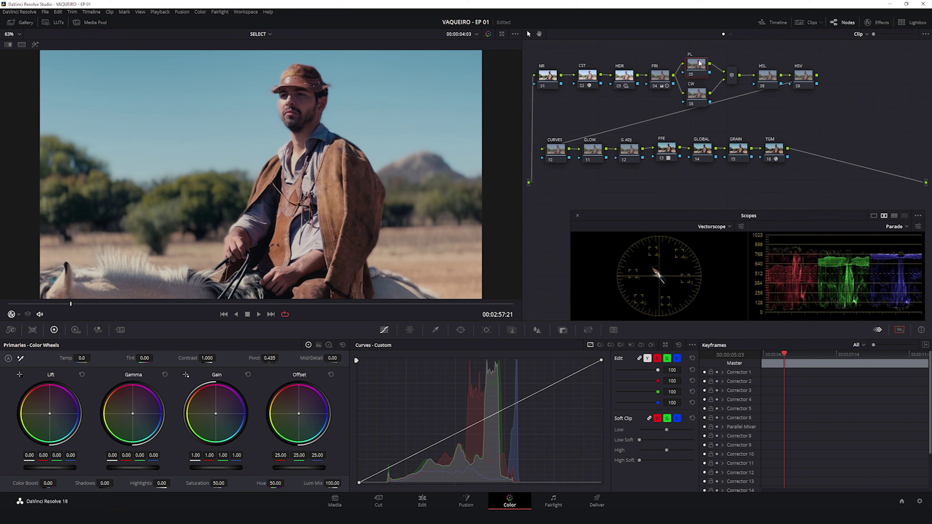
{"action": "left_click", "coordinate": [699, 95]}
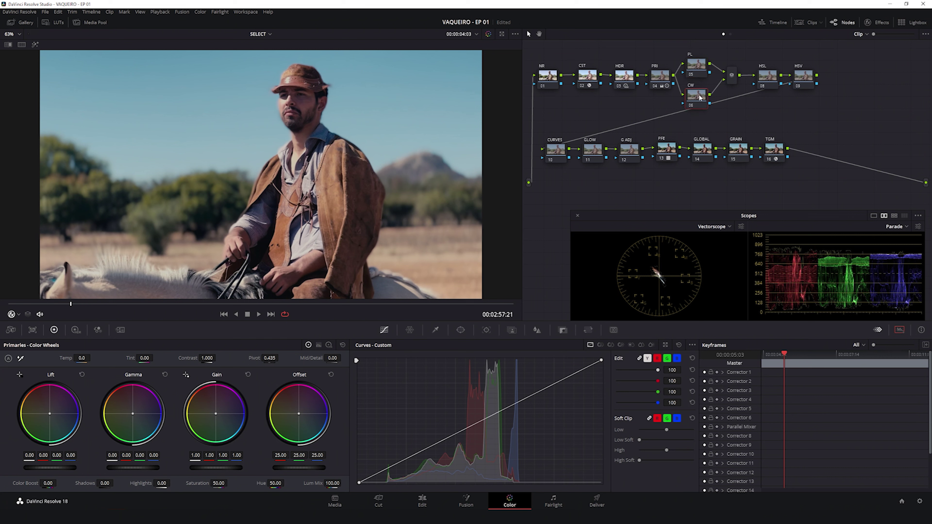
On the PL node, lower Offset green to 22.50 and blue to 18.50, toggling to compare.
{"action": "left_click", "coordinate": [698, 75]}
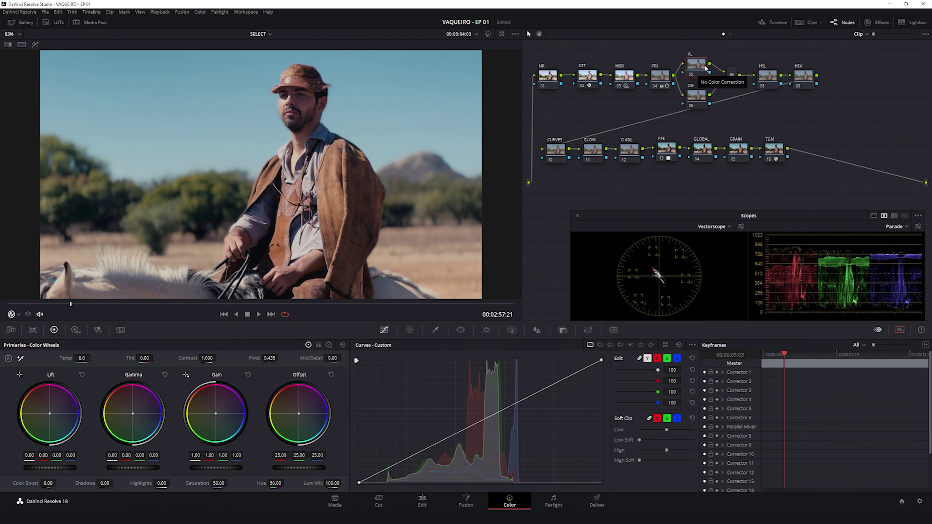
{"action": "left_click_drag", "start_coordinate": [698, 65], "coordinate": [700, 66]}
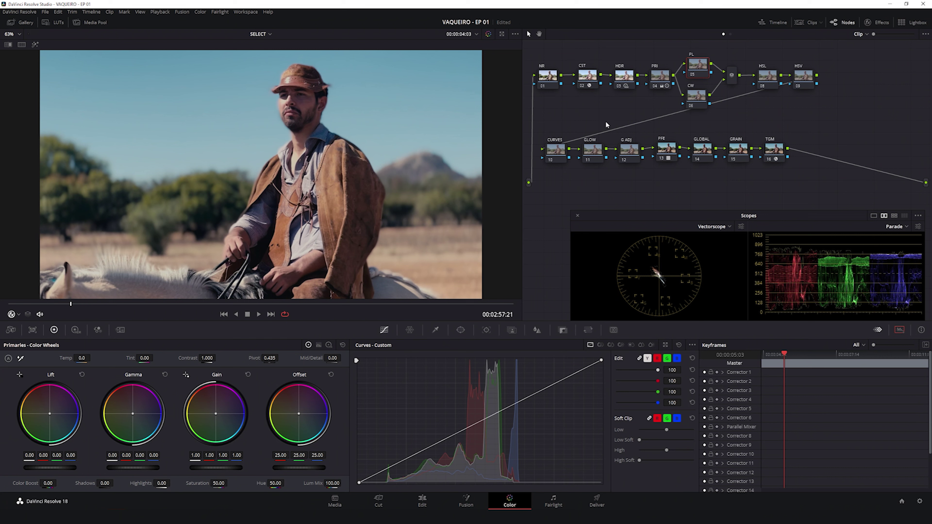
{"action": "key", "text": "ctrl+6"}
{"action": "key", "text": "ctrl+6"}
{"action": "key", "text": "ctrl+6"}
{"action": "key", "text": "ctrl+6"}
{"action": "key", "text": "ctrl+6"}
{"action": "key", "text": "ctrl+6"}
{"action": "key", "text": "ctrl+6"}
{"action": "key", "text": "ctrl+6"}
{"action": "key", "text": "ctrl+6"}
{"action": "key", "text": "ctrl+6"}
{"action": "key", "text": "ctrl+6"}
{"action": "key", "text": "ctrl+6"}
{"action": "key", "text": "ctrl+6"}
{"action": "key", "text": "ctrl+6"}
{"action": "key", "text": "ctrl+6"}
{"action": "key", "text": "ctrl+6"}
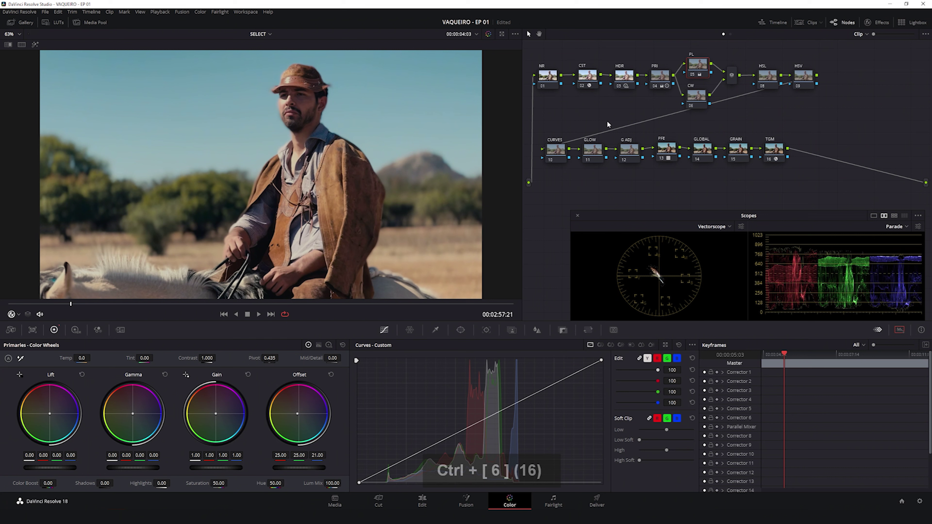
{"action": "key", "text": "ctrl+minus"}
{"action": "key", "text": "ctrl+minus"}
{"action": "key", "text": "ctrl+minus"}
{"action": "key", "text": "ctrl+minus"}
{"action": "key", "text": "ctrl+minus"}
{"action": "key", "text": "ctrl+minus"}
{"action": "key", "text": "ctrl+minus"}
{"action": "key", "text": "ctrl+minus"}
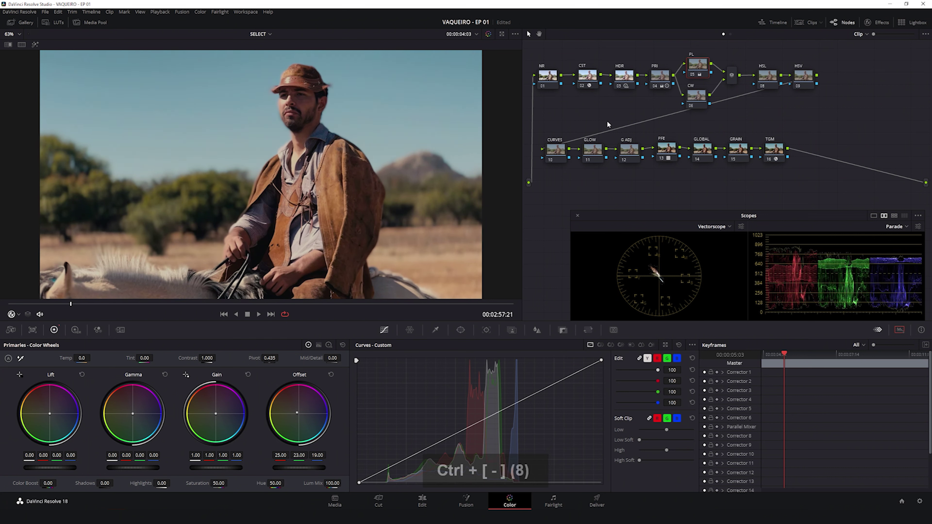
{"action": "key", "text": "ctrl+minus"}
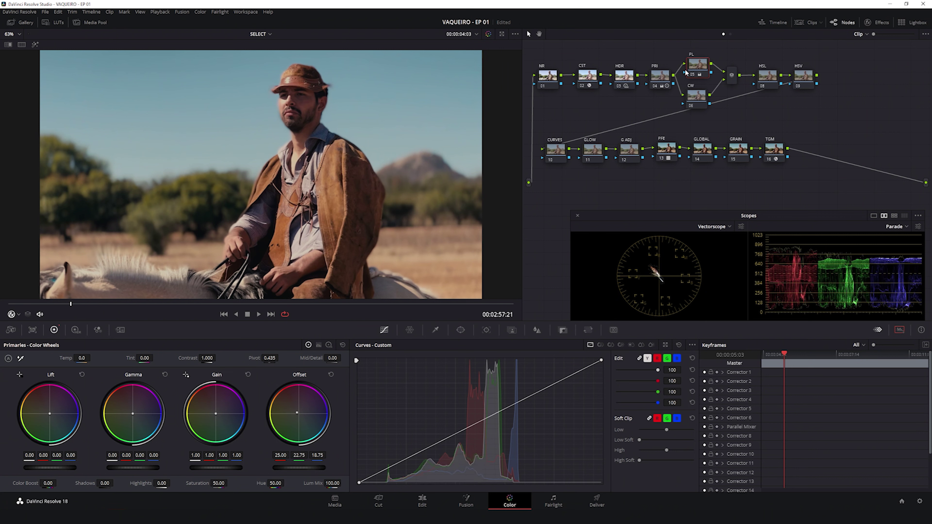
{"action": "key", "text": "ctrl+d"}
{"action": "key", "text": "ctrl+d"}
{"action": "key", "text": "ctrl+d"}
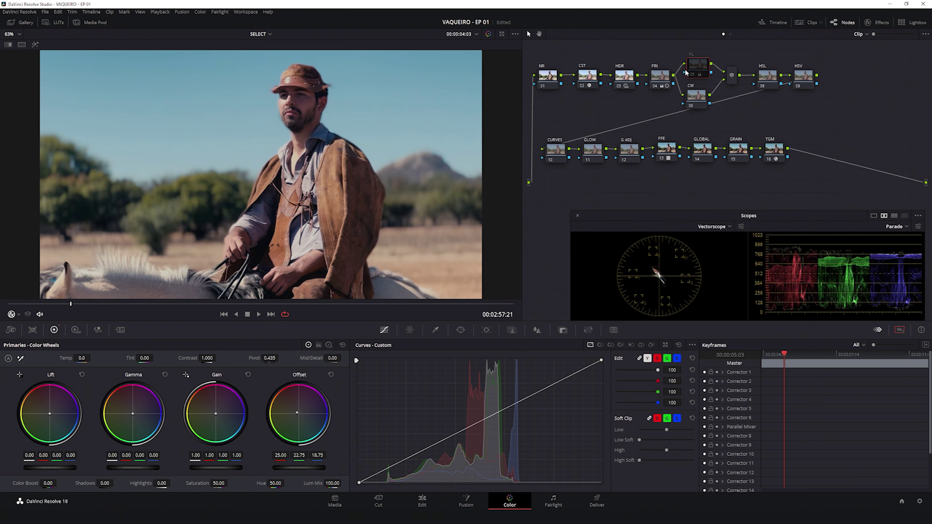
{"action": "key", "text": "ctrl+d"}
{"action": "key", "text": "ctrl+d"}
{"action": "key", "text": "ctrl+d"}
{"action": "key", "text": "ctrl+d"}
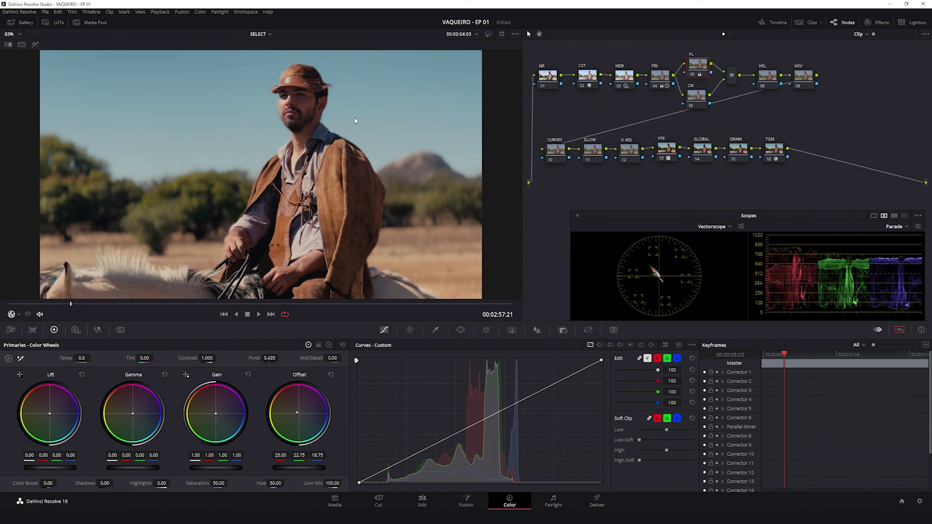
Select the CW node and show its Color Warper hue-saturation grid.
{"action": "left_click_drag", "start_coordinate": [830, 58], "coordinate": [758, 95]}
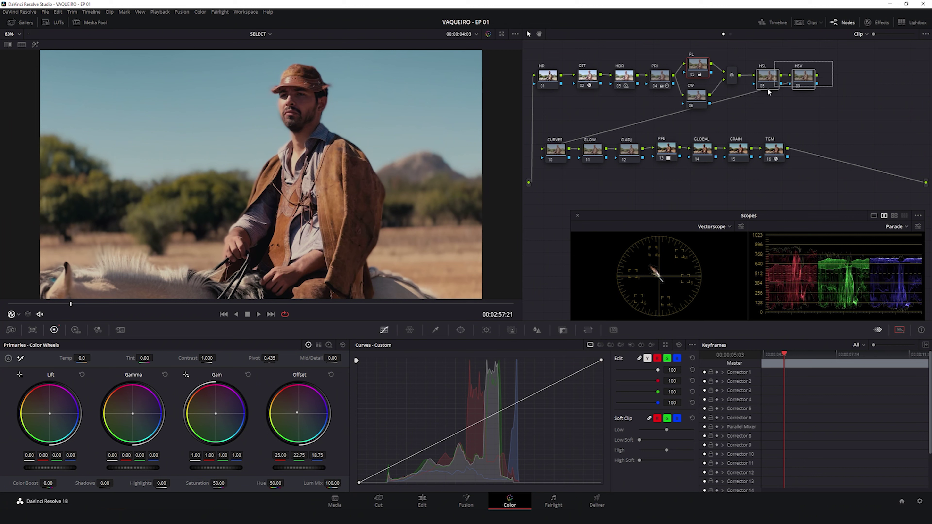
{"action": "left_click", "coordinate": [692, 67]}
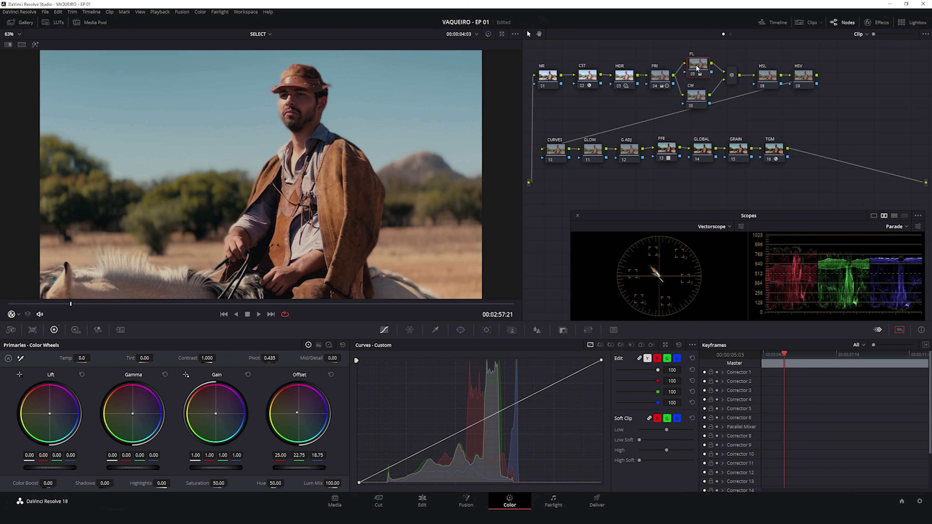
{"action": "key", "text": "ctrl"}
{"action": "left_click", "coordinate": [697, 96]}
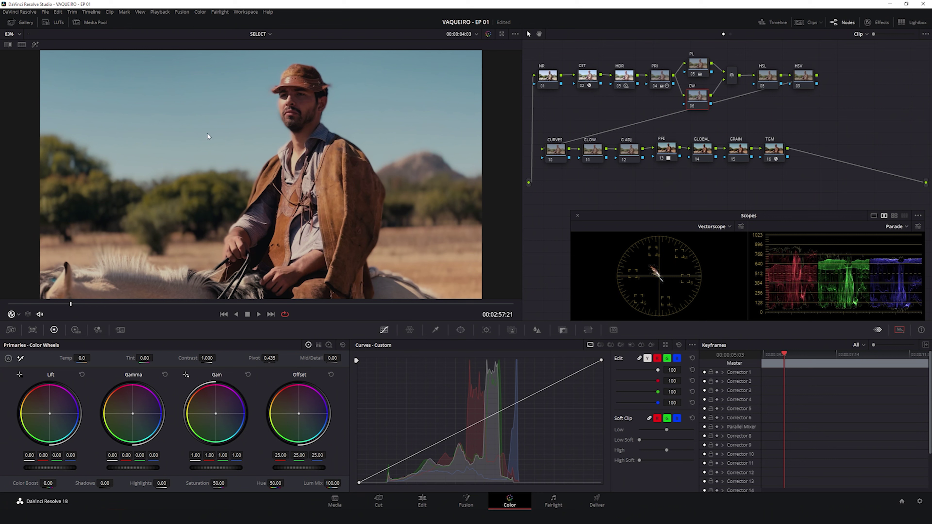
{"action": "left_click", "coordinate": [409, 330]}
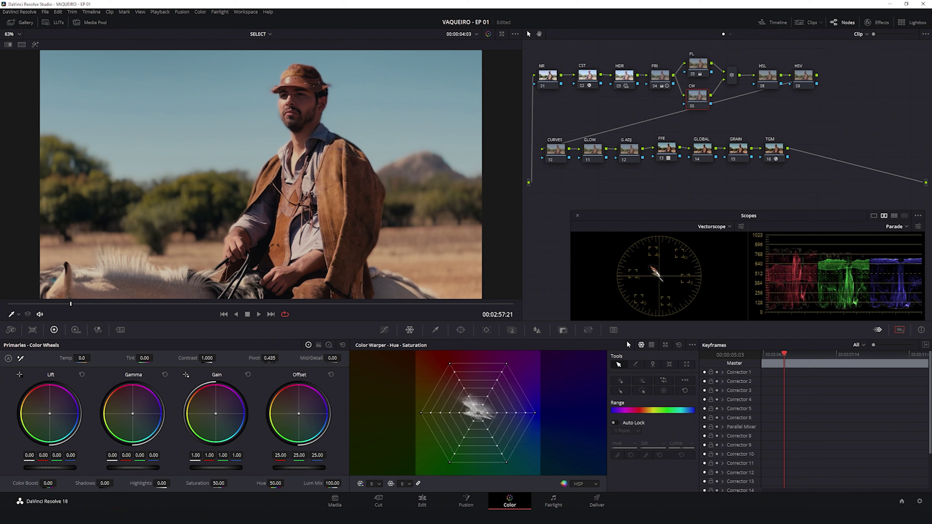
Float the Color Warper in a larger window, set a 16 by 16 grid, and move it lower.
{"action": "left_click", "coordinate": [665, 346]}
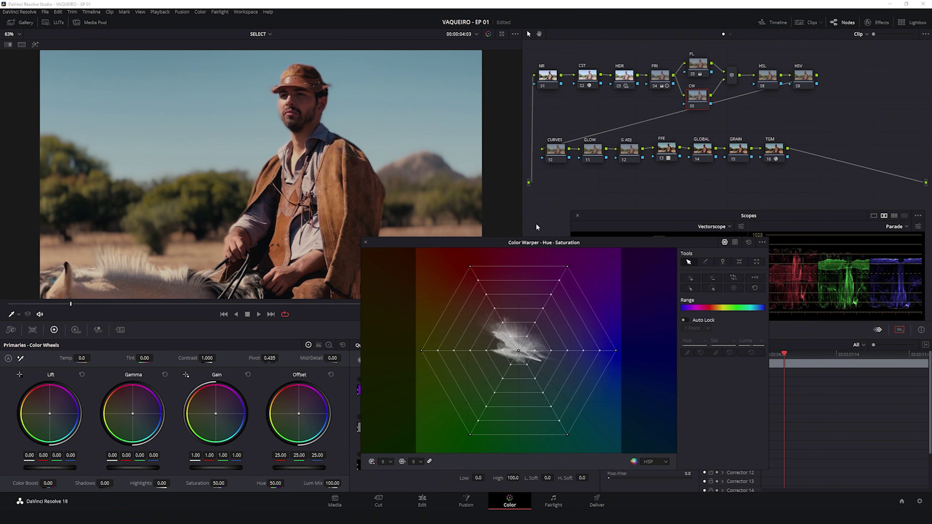
{"action": "left_click_drag", "start_coordinate": [556, 242], "coordinate": [562, 243]}
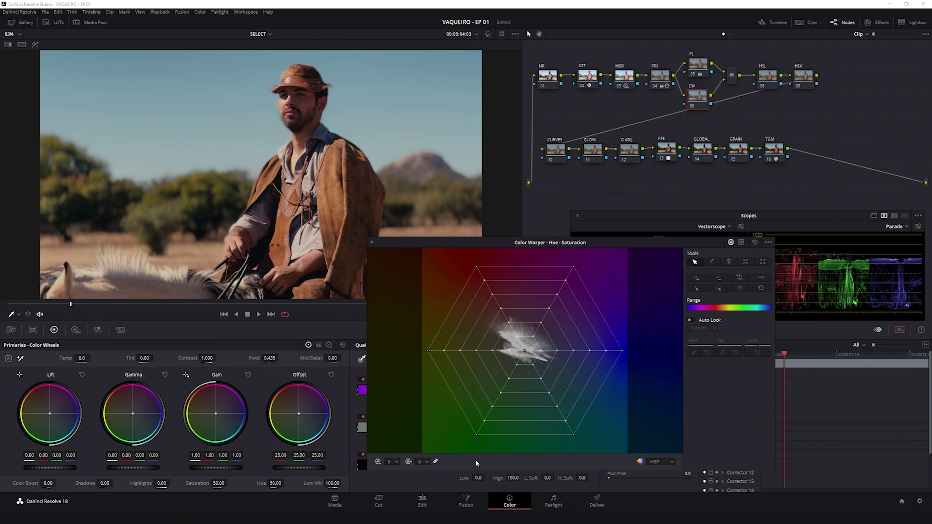
{"action": "left_click", "coordinate": [395, 462]}
{"action": "left_click", "coordinate": [390, 495]}
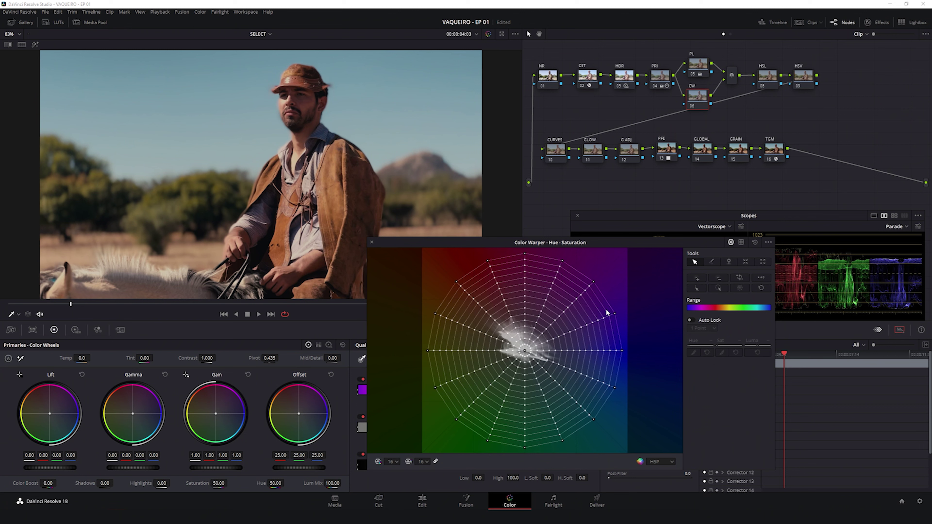
{"action": "left_click_drag", "start_coordinate": [586, 245], "coordinate": [450, 294]}
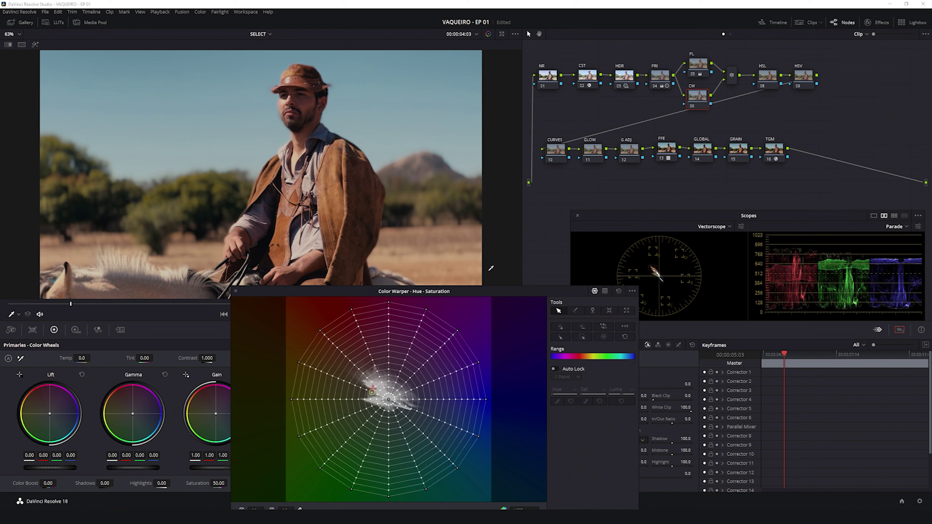
Switch the floating Color Warper grid's colour space to HSP Log.
{"action": "left_click_drag", "start_coordinate": [494, 289], "coordinate": [625, 224]}
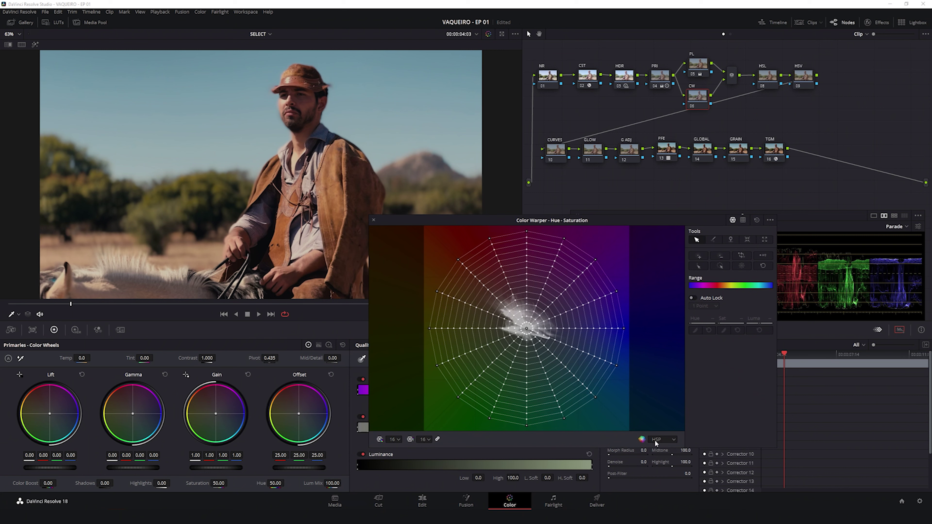
{"action": "left_click", "coordinate": [671, 440]}
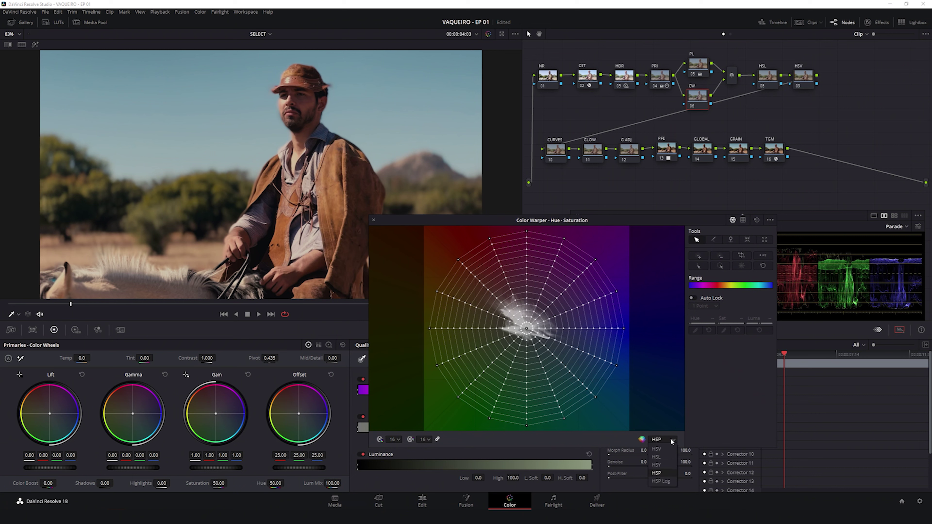
{"action": "left_click", "coordinate": [663, 482]}
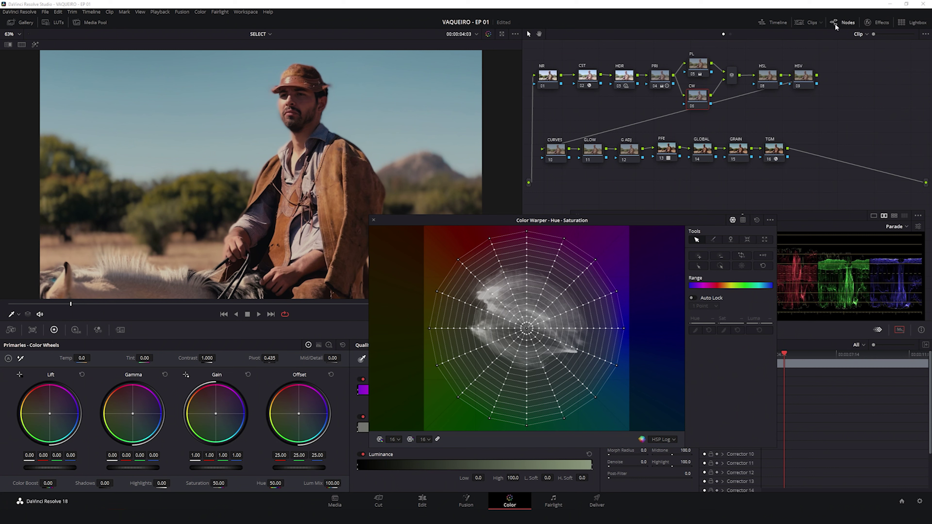
{"action": "left_click", "coordinate": [869, 23]}
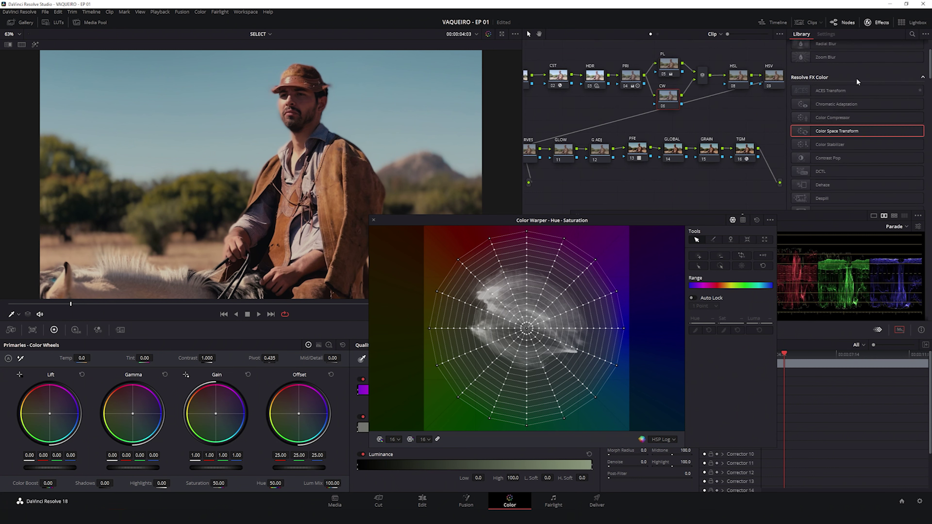
{"action": "left_click", "coordinate": [560, 79]}
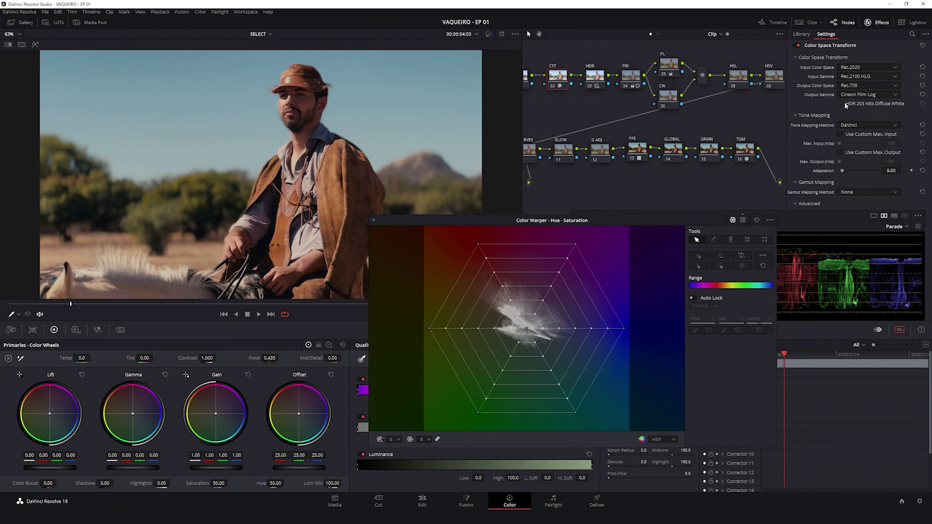
{"action": "left_click", "coordinate": [870, 22]}
{"action": "left_click", "coordinate": [698, 95]}
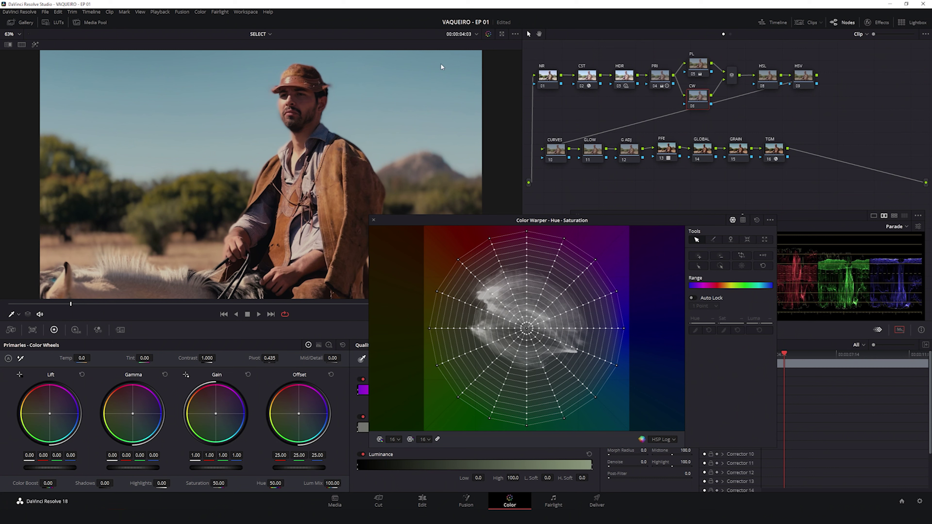
Check the sky with Highlight, then warp a blue grid point to make the sky a richer teal.
{"action": "left_click", "coordinate": [35, 45]}
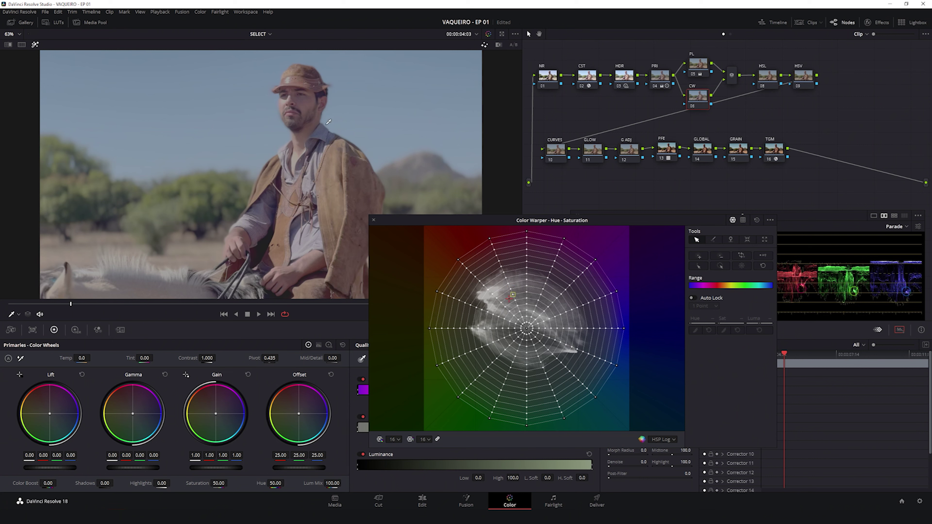
{"action": "left_click", "coordinate": [35, 44]}
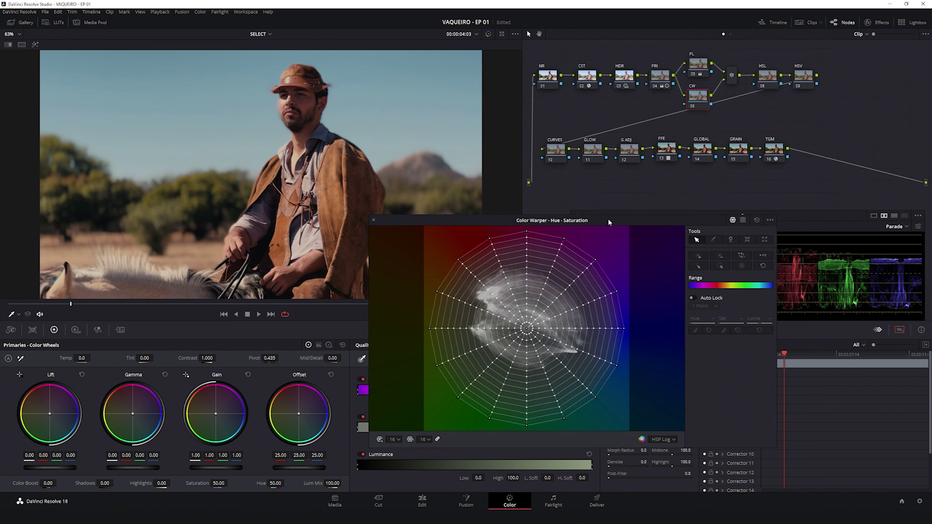
{"action": "left_click_drag", "start_coordinate": [609, 220], "coordinate": [611, 217]}
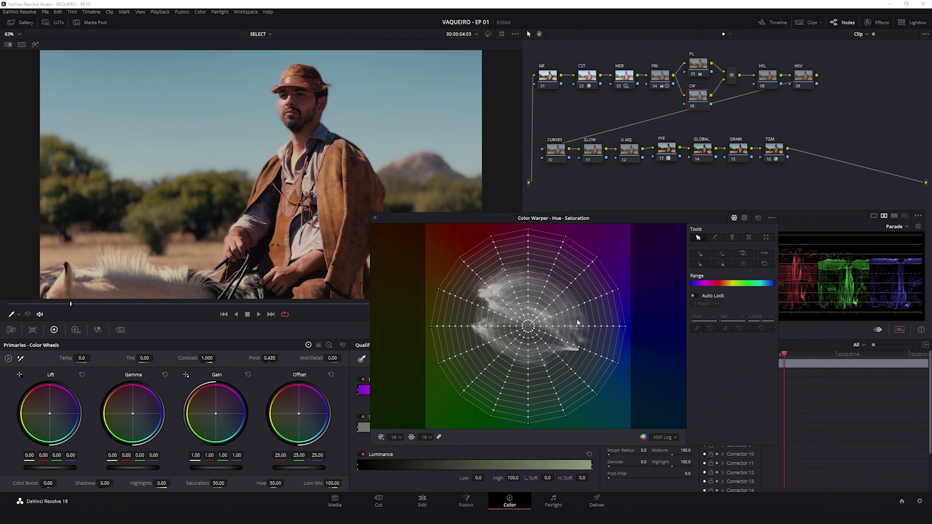
{"action": "left_click_drag", "start_coordinate": [618, 363], "coordinate": [609, 372]}
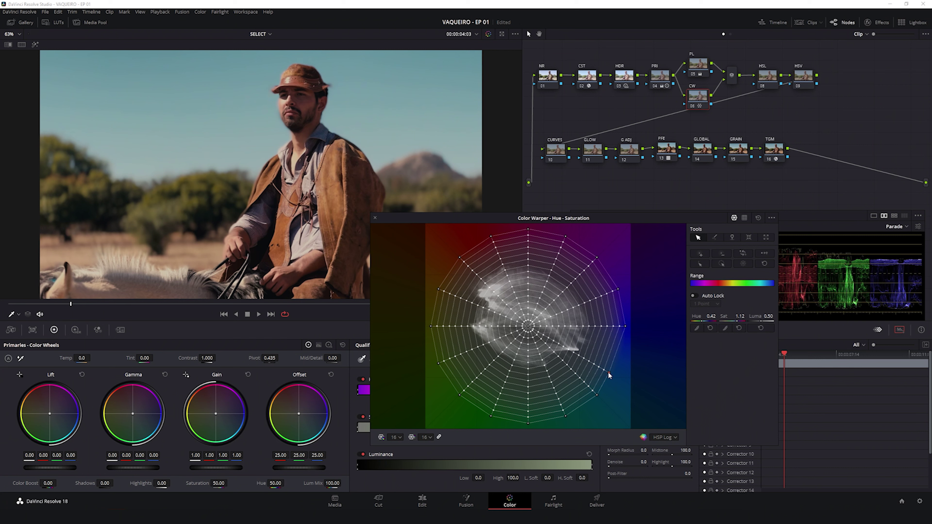
{"action": "left_click_drag", "start_coordinate": [609, 373], "coordinate": [603, 378]}
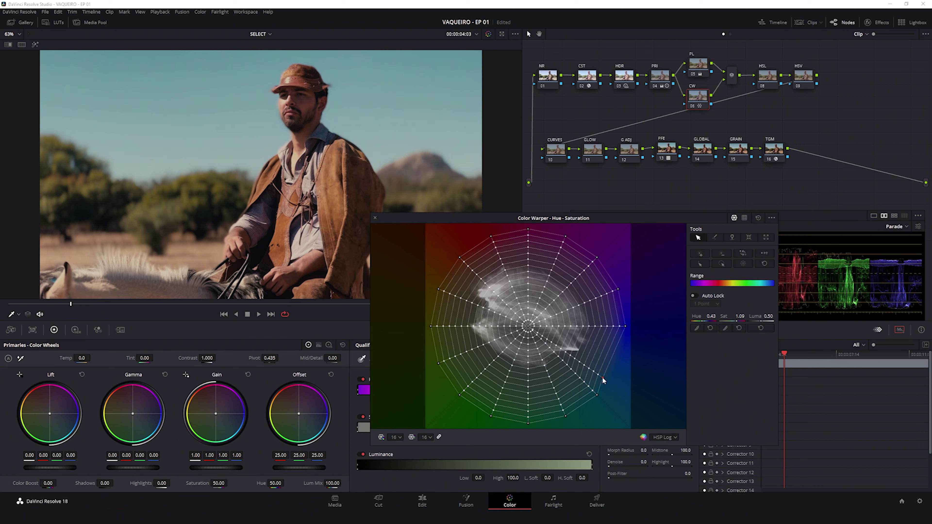
{"action": "left_click_drag", "start_coordinate": [601, 376], "coordinate": [606, 378]}
{"action": "left_click", "coordinate": [744, 219]}
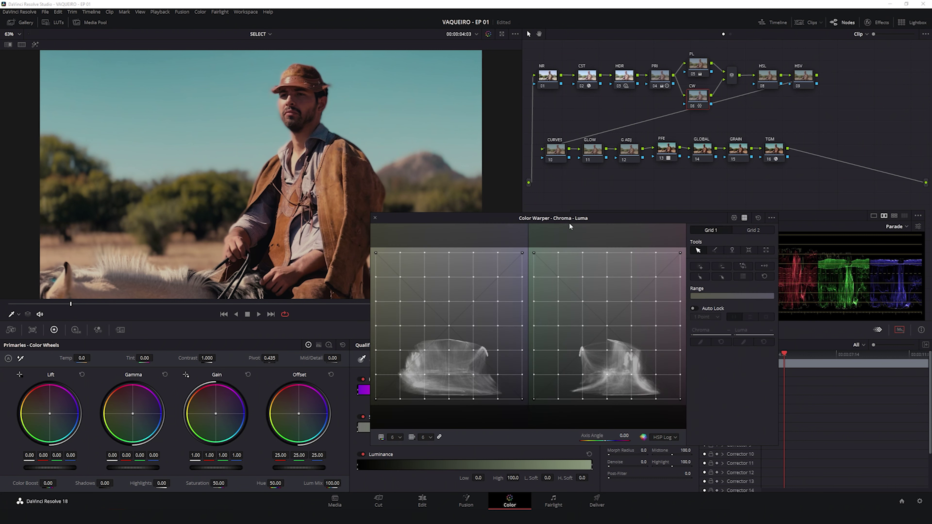
In Chroma–Luma mode, set both grids to 16 and lower one point's luma slightly.
{"action": "left_click", "coordinate": [396, 436]}
{"action": "left_click", "coordinate": [398, 479]}
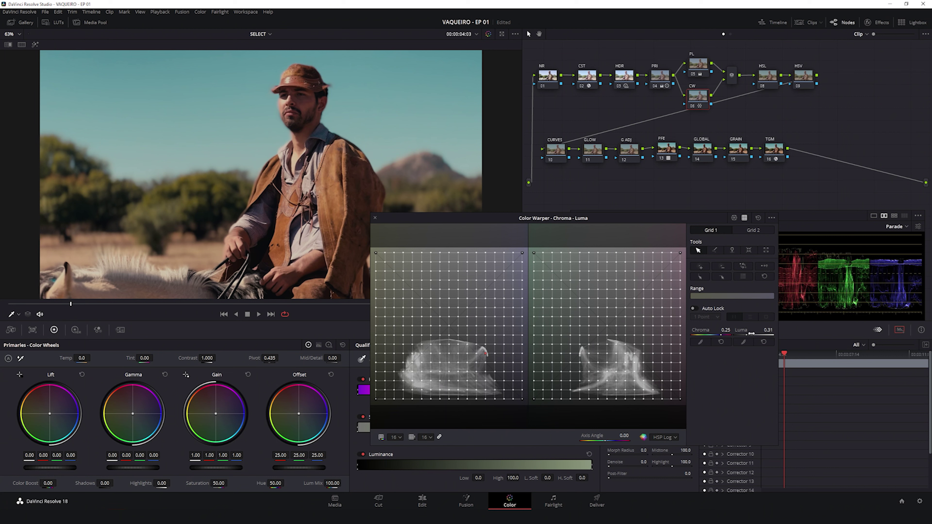
{"action": "left_click_drag", "start_coordinate": [768, 330], "coordinate": [759, 330]}
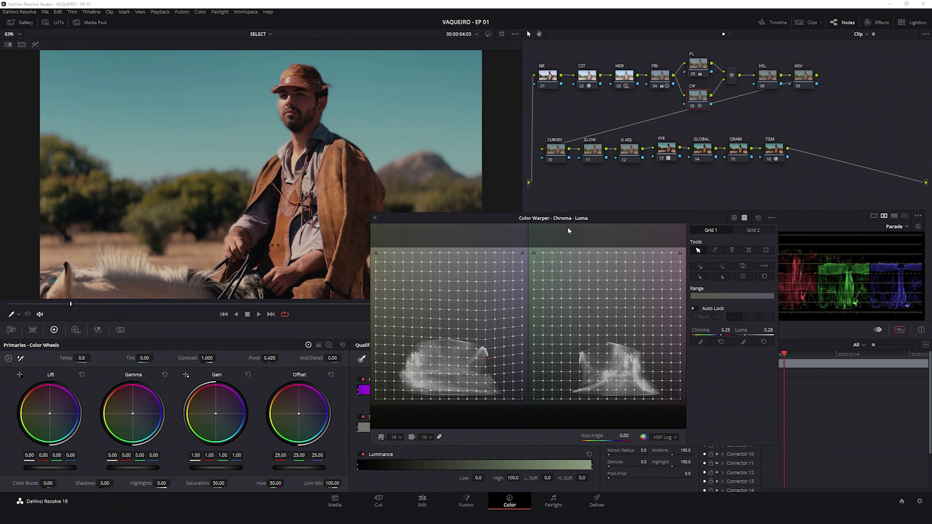
{"action": "left_click_drag", "start_coordinate": [599, 218], "coordinate": [614, 228]}
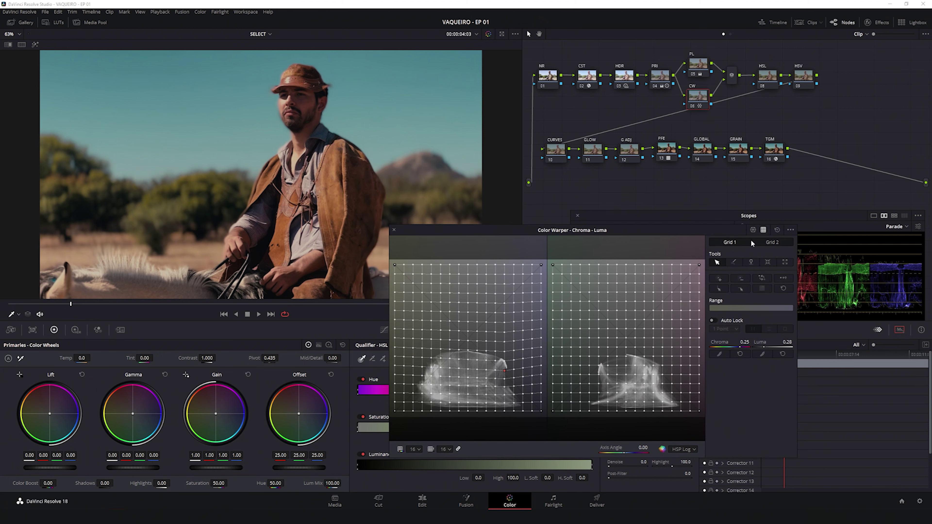
{"action": "left_click", "coordinate": [753, 230]}
{"action": "key", "text": "ctrl+d"}
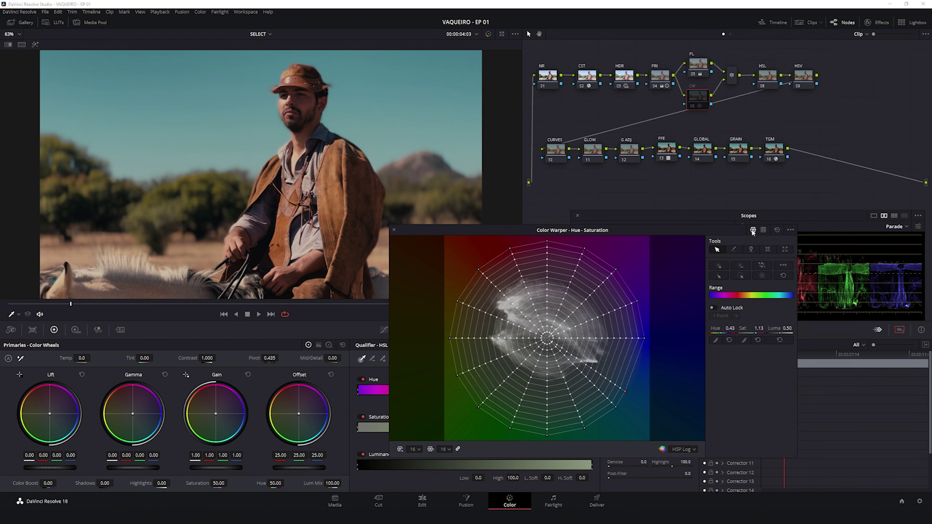
Warp the outermost left hue-saturation point inward, comparing the result with undo and redo.
{"action": "key", "text": "ctrl+d"}
{"action": "key", "text": "ctrl+d"}
{"action": "key", "text": "ctrl+d"}
{"action": "key", "text": "ctrl+d"}
{"action": "key", "text": "ctrl+d"}
{"action": "left_click_drag", "start_coordinate": [492, 338], "coordinate": [493, 339]}
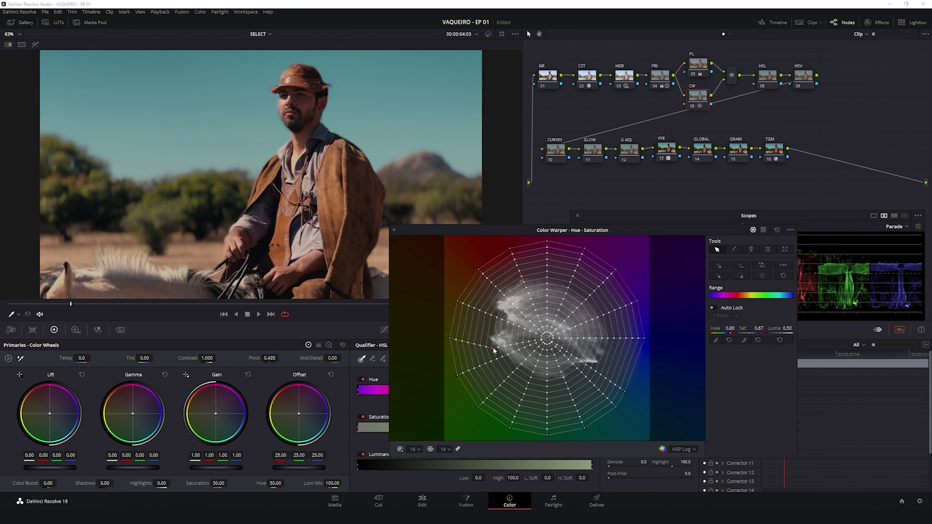
{"action": "left_click", "coordinate": [485, 343]}
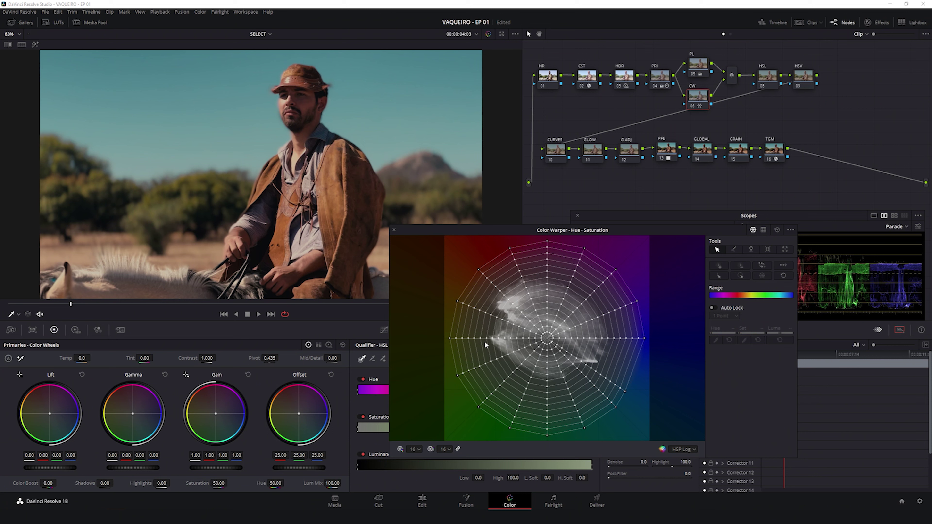
{"action": "left_click", "coordinate": [450, 339]}
{"action": "left_click_drag", "start_coordinate": [450, 338], "coordinate": [455, 360]}
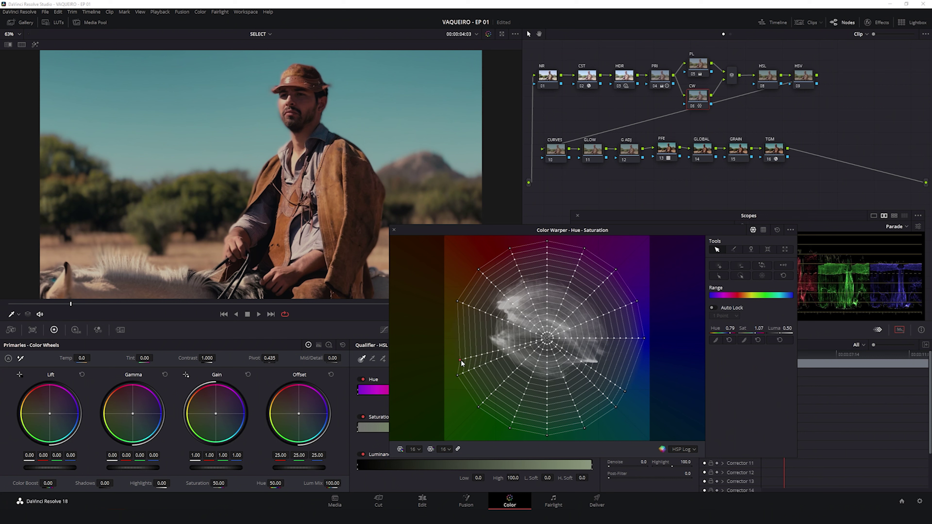
{"action": "left_click_drag", "start_coordinate": [455, 359], "coordinate": [458, 359]}
{"action": "key", "text": "ctrl+z"}
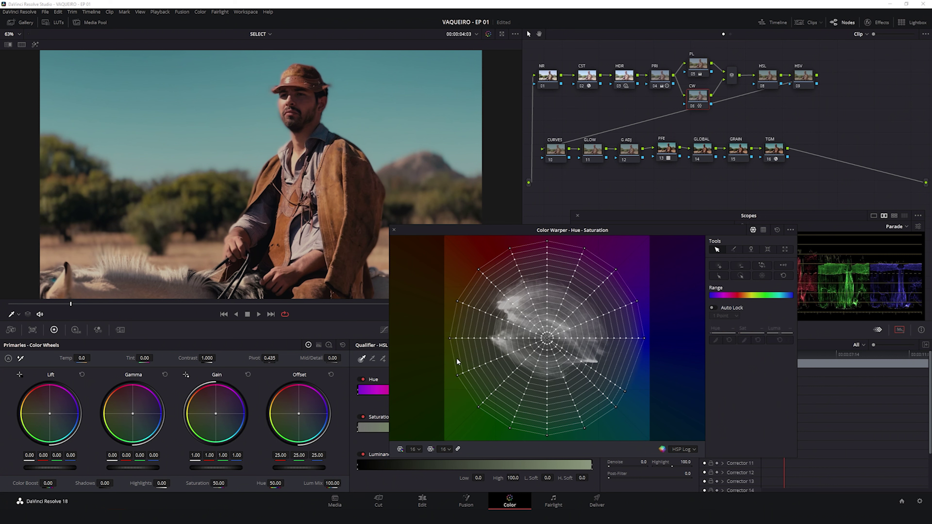
{"action": "key", "text": "ctrl+shift+z"}
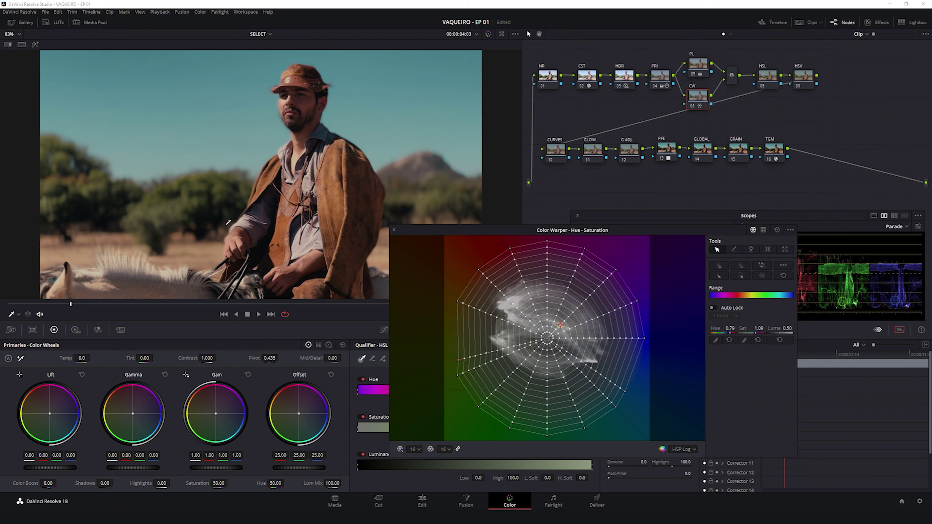
{"action": "left_click", "coordinate": [394, 230]}
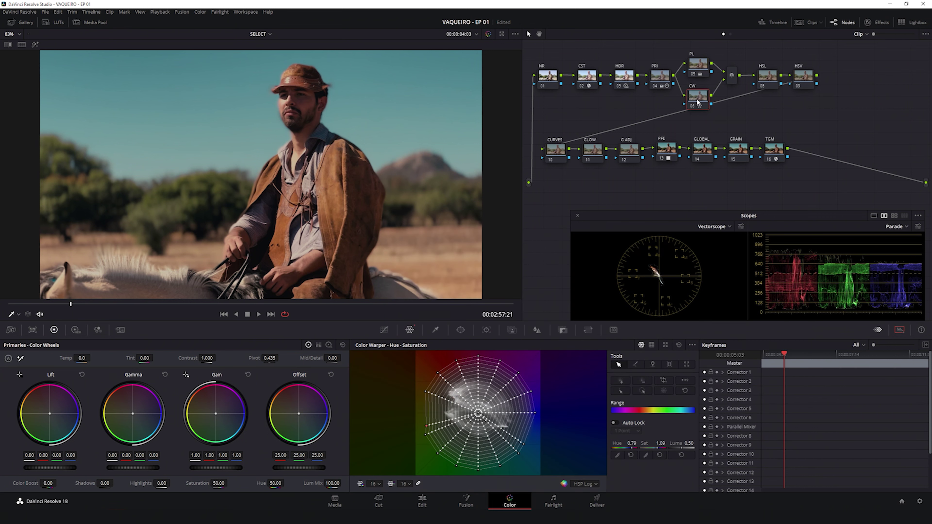
Compare the grade with the CW node bypassed, then show the Blur settings for the HSL node.
{"action": "key", "text": "ctrl+d"}
{"action": "key", "text": "ctrl+d"}
{"action": "key", "text": "ctrl+d"}
{"action": "key", "text": "ctrl+d"}
{"action": "key", "text": "ctrl+d"}
{"action": "key", "text": "ctrl+d"}
{"action": "key", "text": "ctrl+d"}
{"action": "key", "text": "ctrl+d"}
{"action": "key", "text": "ctrl+d"}
{"action": "key", "text": "ctrl+d"}
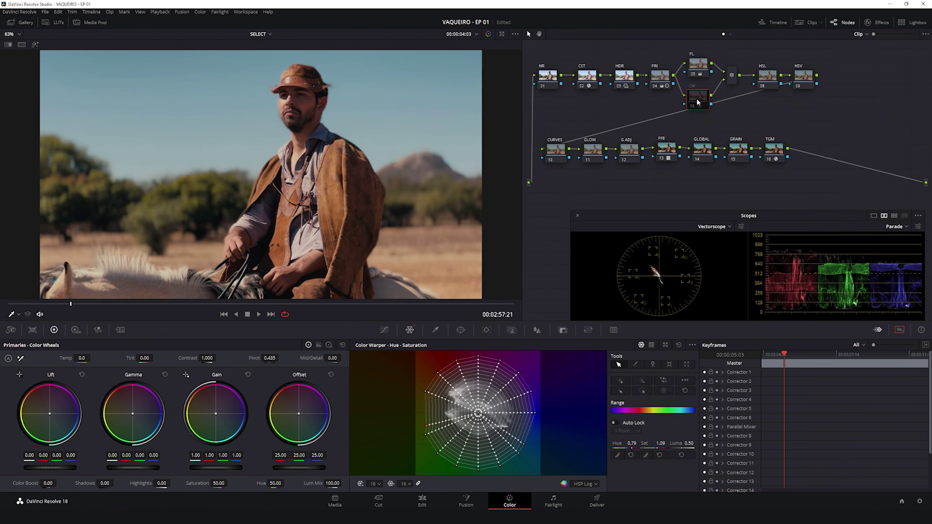
{"action": "key", "text": "ctrl+d"}
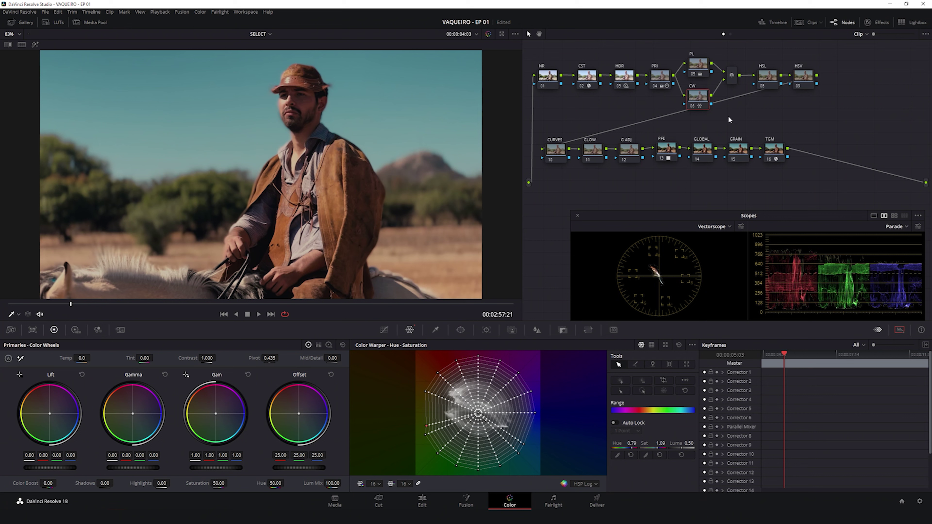
{"action": "left_click", "coordinate": [770, 75]}
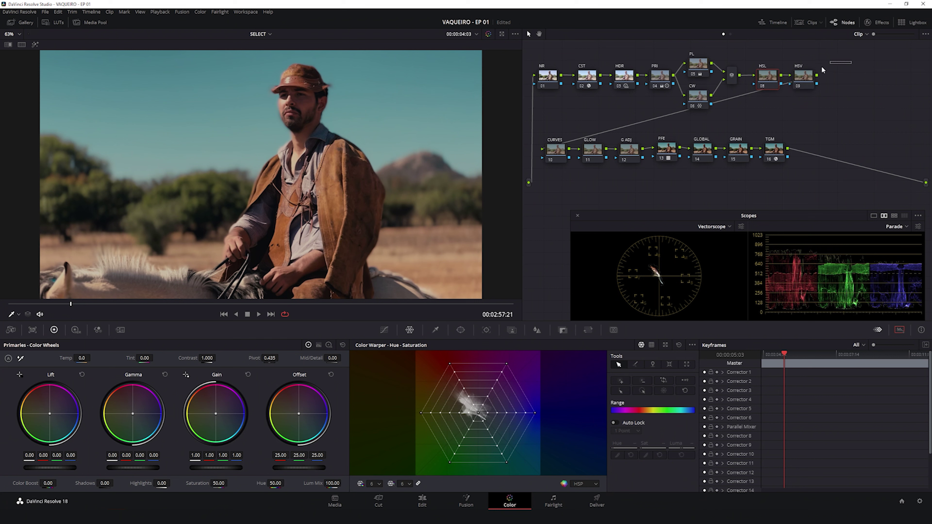
{"action": "left_click_drag", "start_coordinate": [770, 75], "coordinate": [768, 75]}
{"action": "left_click", "coordinate": [805, 67]}
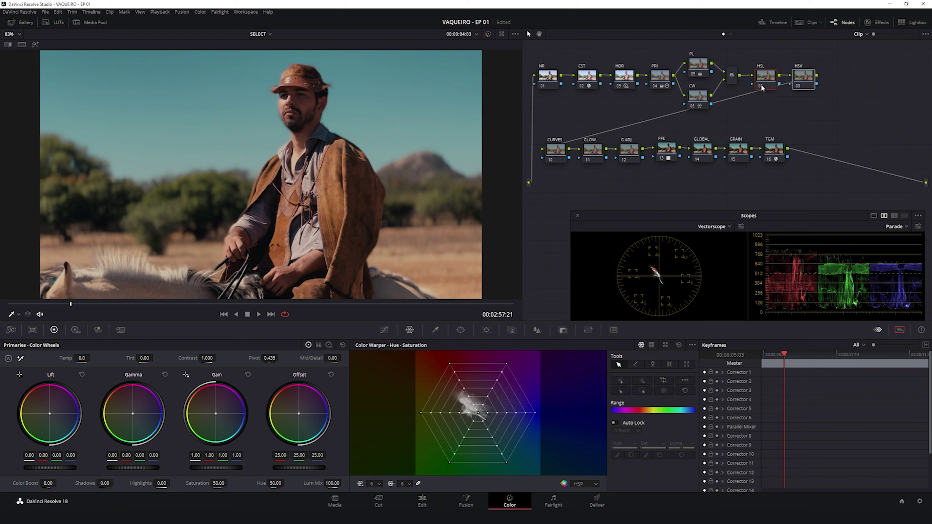
{"action": "left_click", "coordinate": [762, 57]}
{"action": "left_click", "coordinate": [536, 330]}
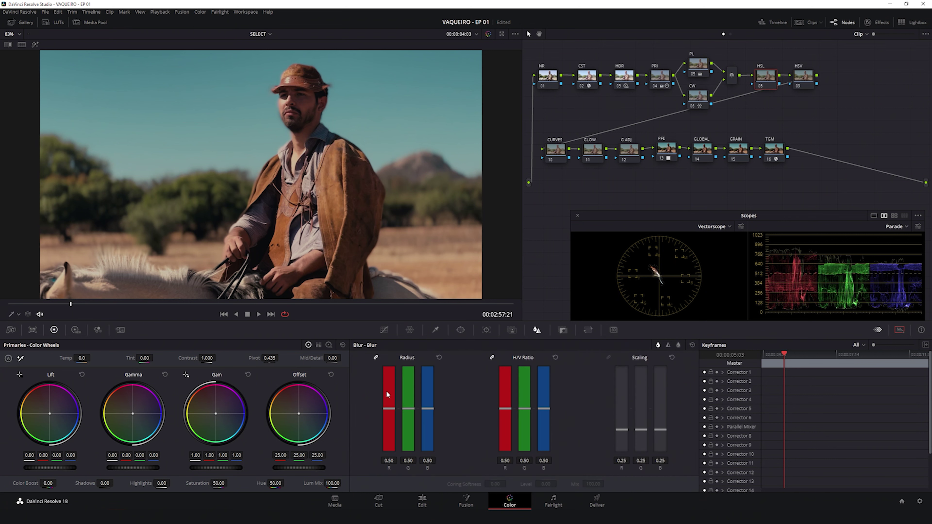
Set the HSL node's colour space to HSL.
{"action": "left_click", "coordinate": [98, 330]}
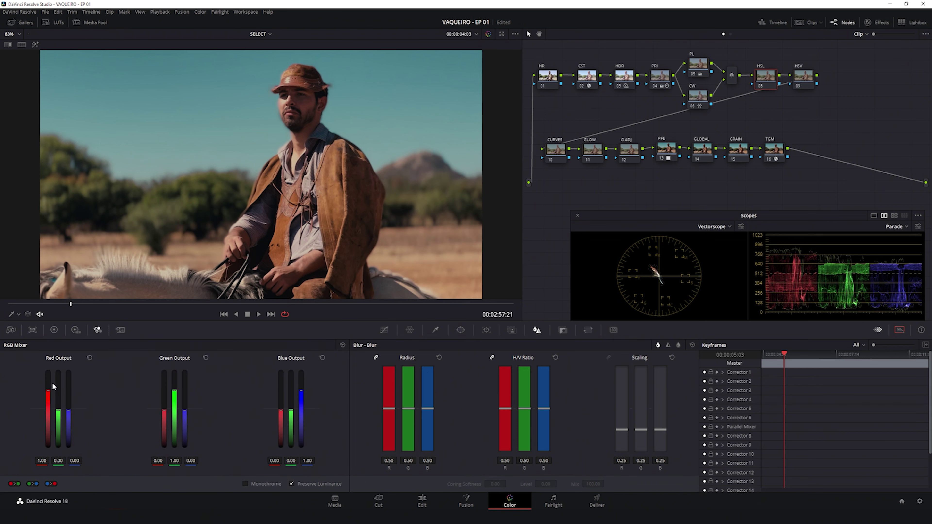
{"action": "left_click", "coordinate": [384, 330]}
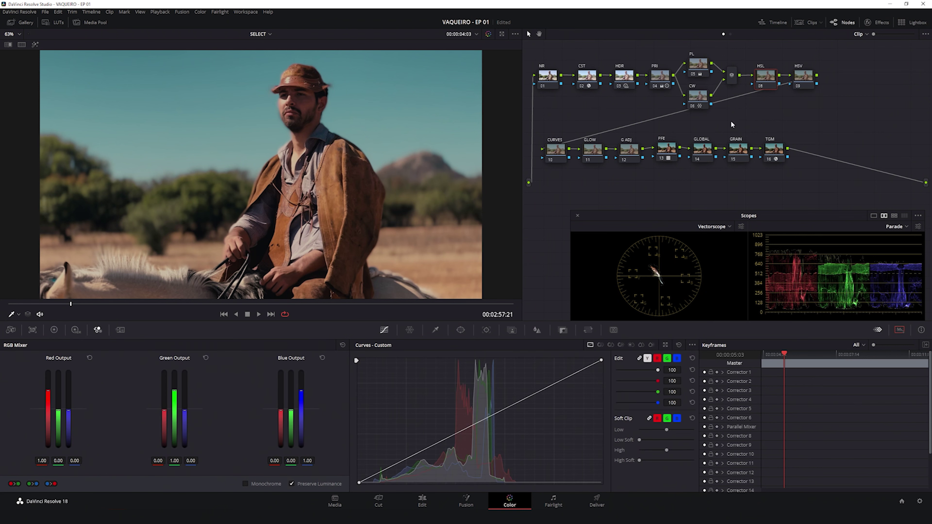
{"action": "right_click", "coordinate": [765, 78]}
{"action": "mouse_move", "coordinate": [787, 166]}
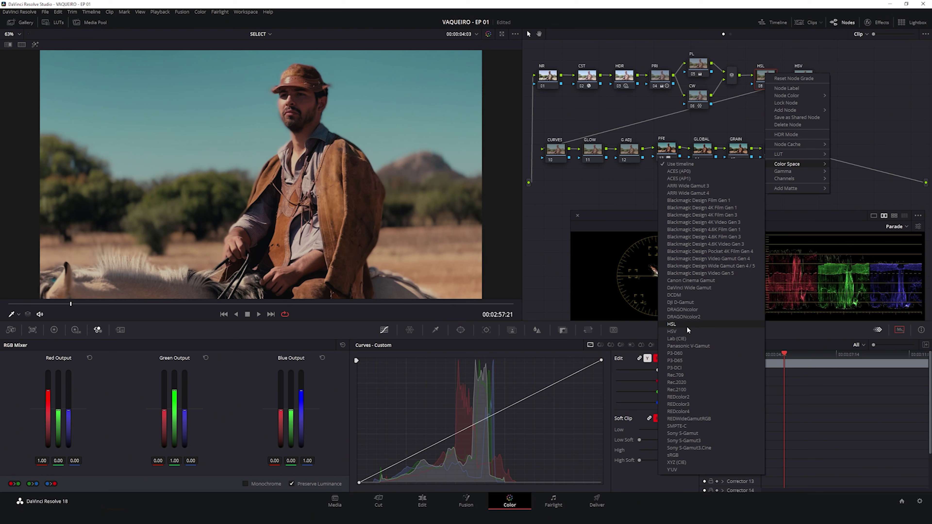
{"action": "left_click", "coordinate": [673, 323]}
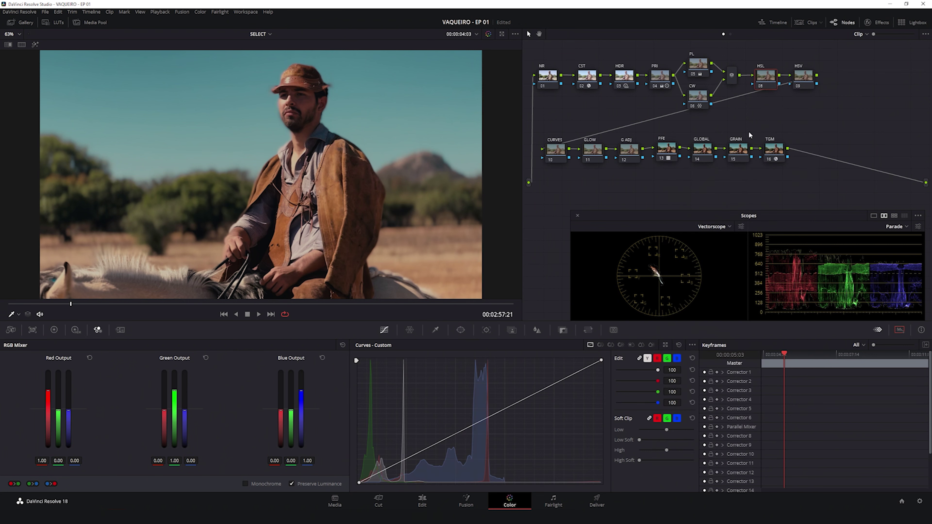
Set the HSV node's colour space to HSV, then limit the HSL node's curves to red.
{"action": "left_click", "coordinate": [803, 80]}
{"action": "right_click", "coordinate": [803, 80]}
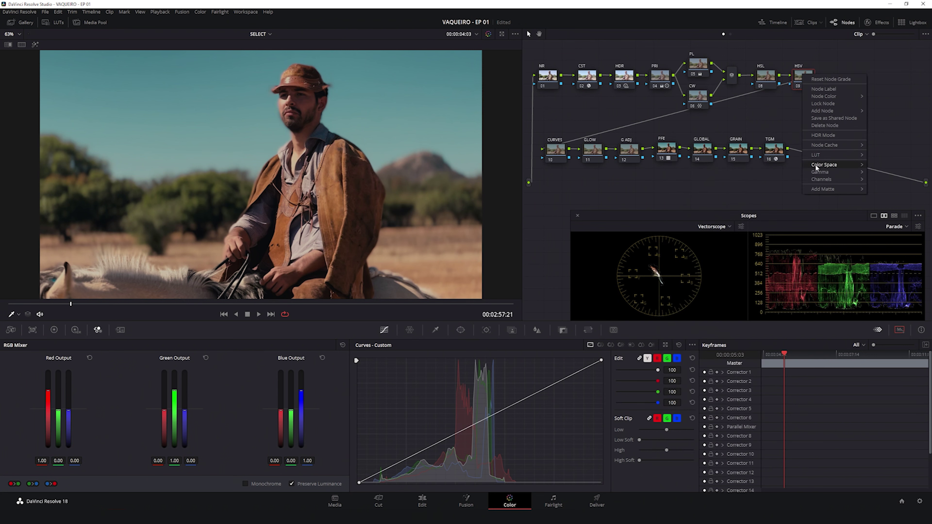
{"action": "mouse_move", "coordinate": [817, 167]}
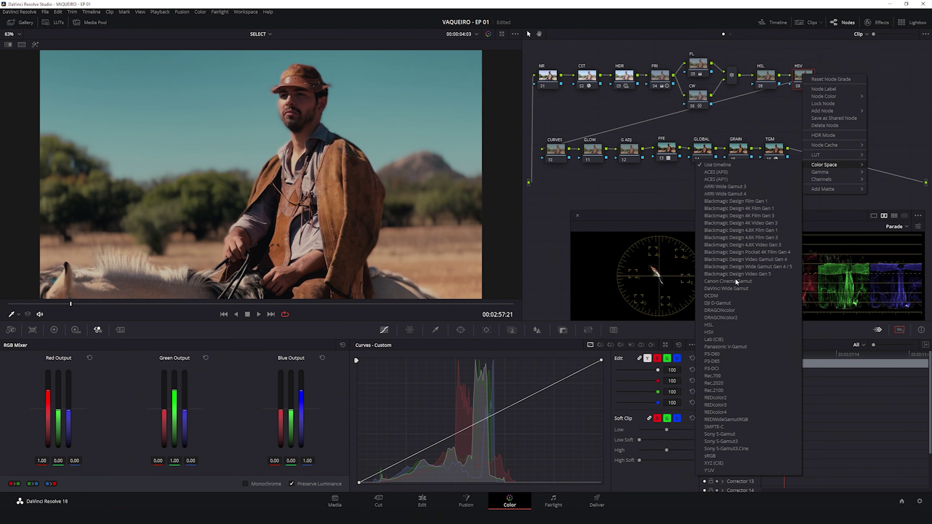
{"action": "left_click", "coordinate": [709, 332]}
{"action": "left_click", "coordinate": [771, 73]}
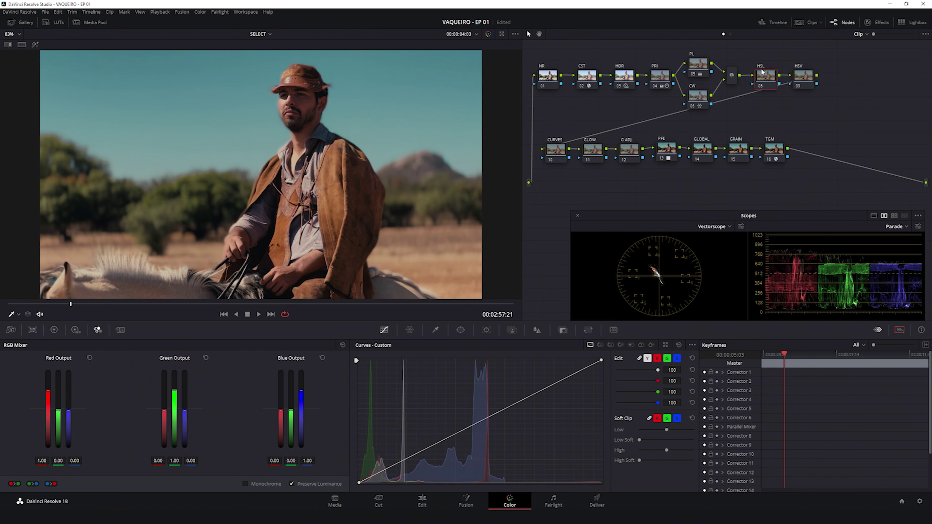
{"action": "left_click", "coordinate": [658, 358]}
{"action": "left_click_drag", "start_coordinate": [536, 408], "coordinate": [521, 427]}
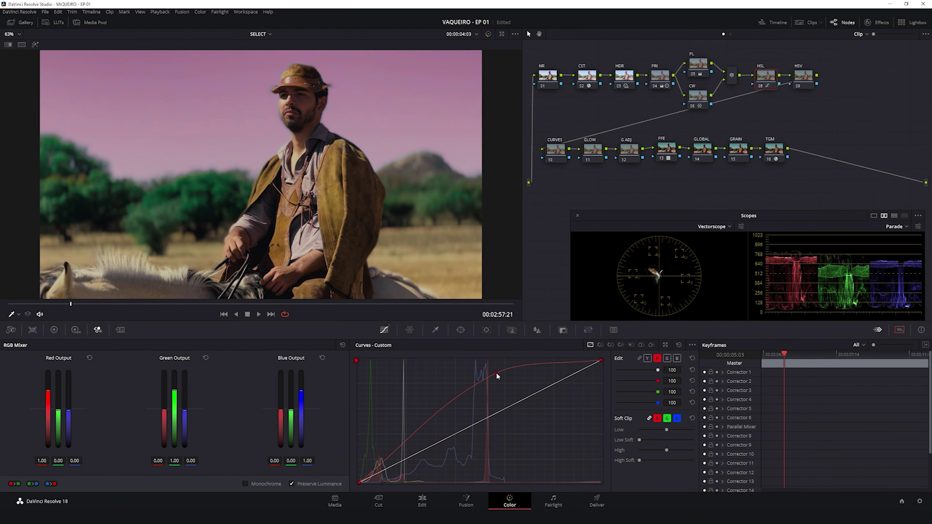
{"action": "right_click", "coordinate": [521, 427]}
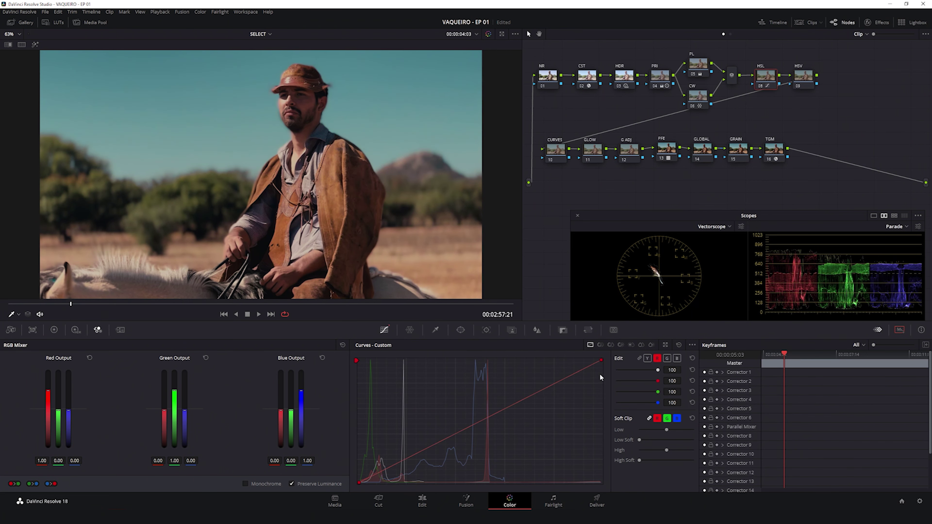
{"action": "left_click", "coordinate": [676, 362]}
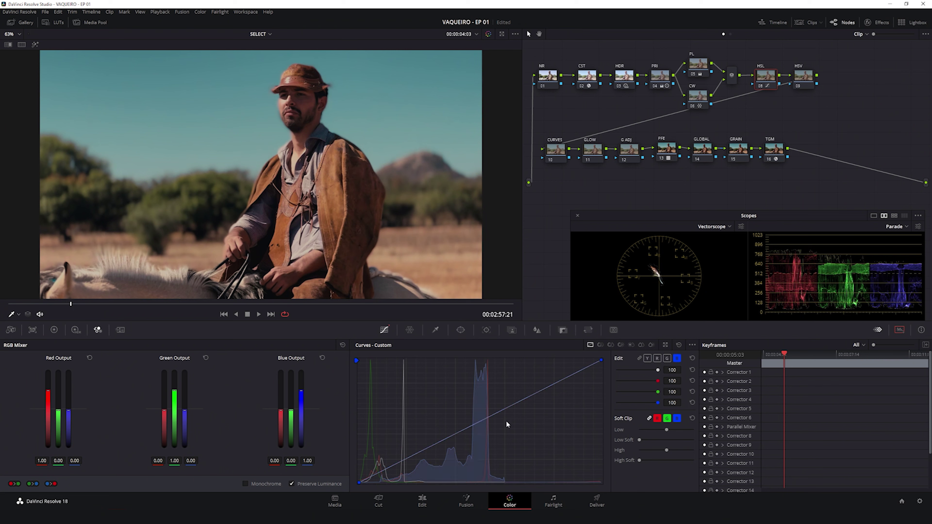
{"action": "mouse_move", "coordinate": [494, 414]}
{"action": "left_mouse_down"}
{"action": "mouse_move", "coordinate": [495, 427]}
{"action": "mouse_move", "coordinate": [486, 420]}
{"action": "left_mouse_up"}
{"action": "right_click", "coordinate": [765, 75]}
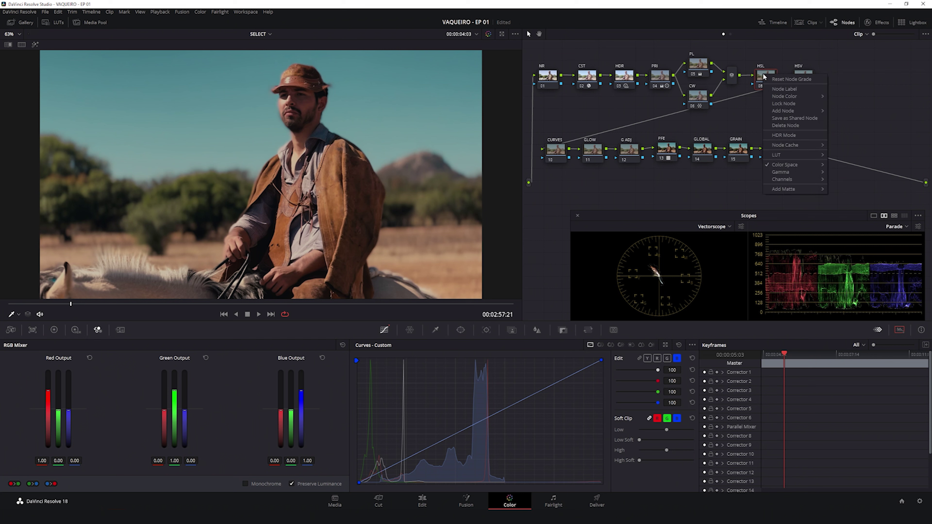
Toggle two of the HSL node's channels from its Channels options.
{"action": "mouse_move", "coordinate": [784, 180]}
{"action": "left_click", "coordinate": [849, 184]}
{"action": "right_click", "coordinate": [769, 77]}
{"action": "mouse_move", "coordinate": [796, 182]}
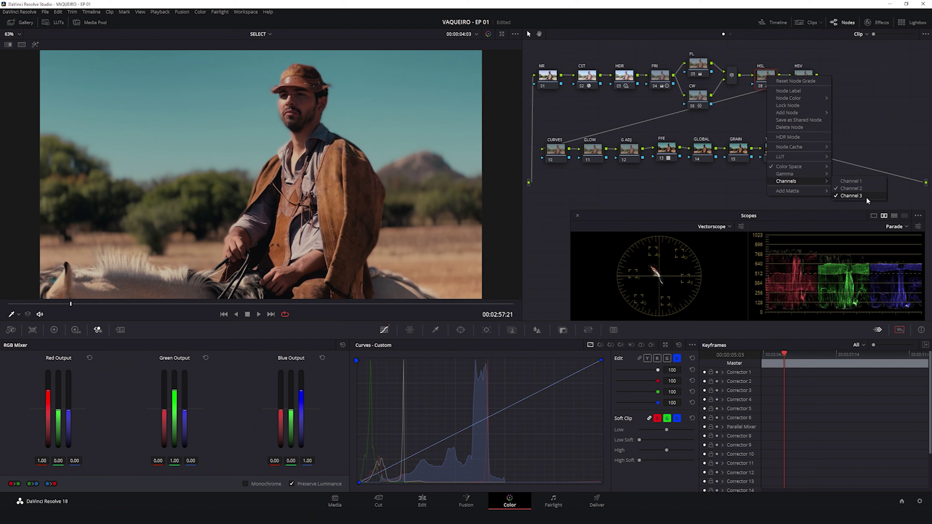
{"action": "left_click", "coordinate": [865, 195]}
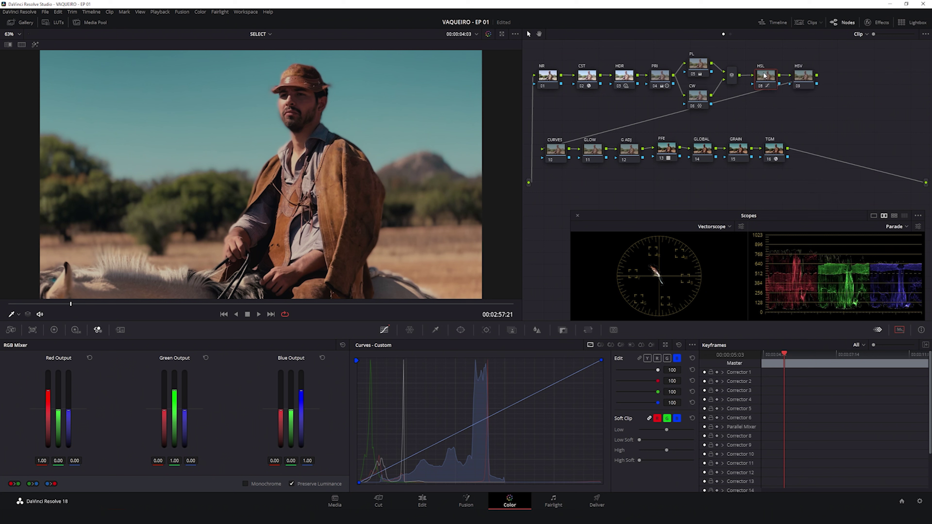
Toggle two of the HSV node's channels, then bring up the primary colour wheels.
{"action": "left_click", "coordinate": [812, 78]}
{"action": "right_click", "coordinate": [809, 77]}
{"action": "mouse_move", "coordinate": [834, 180]}
{"action": "left_click", "coordinate": [885, 180]}
{"action": "right_click", "coordinate": [802, 78]}
{"action": "mouse_move", "coordinate": [826, 182]}
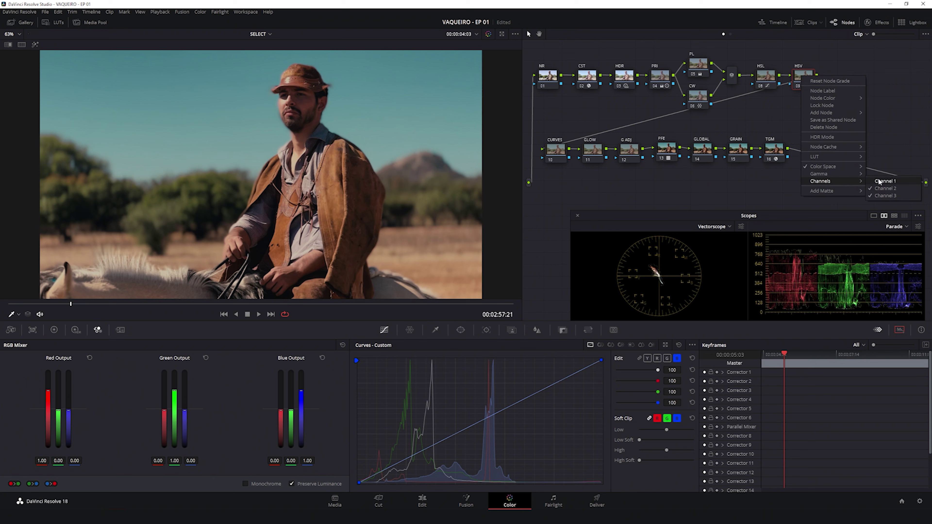
{"action": "left_click", "coordinate": [883, 198]}
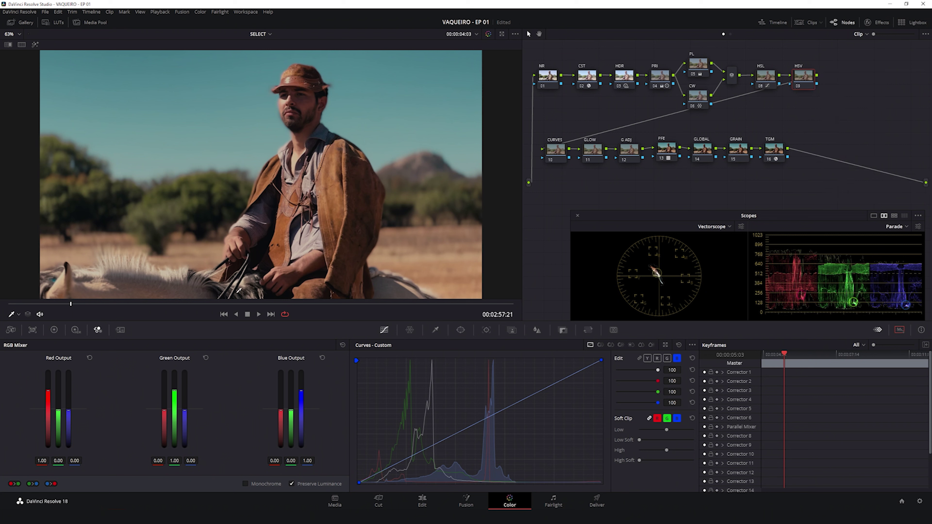
{"action": "left_click", "coordinate": [54, 330]}
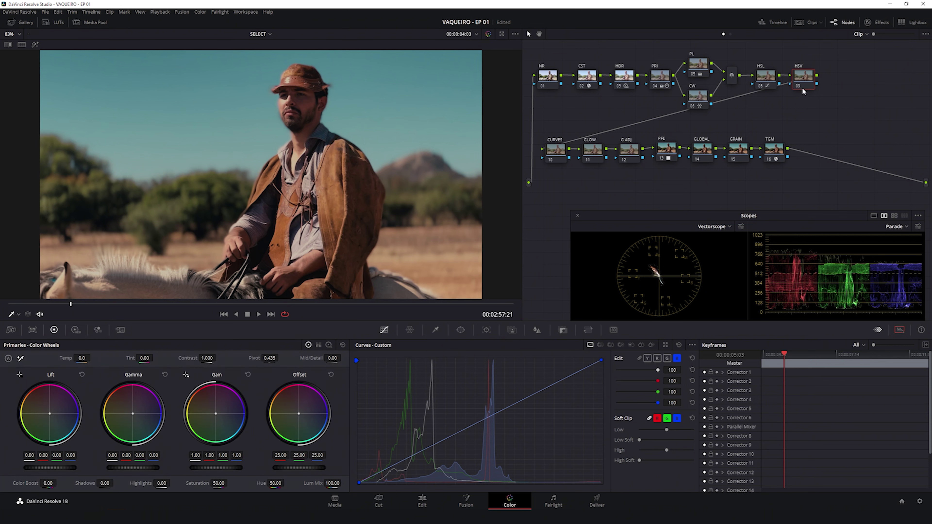
{"action": "left_click", "coordinate": [760, 77]}
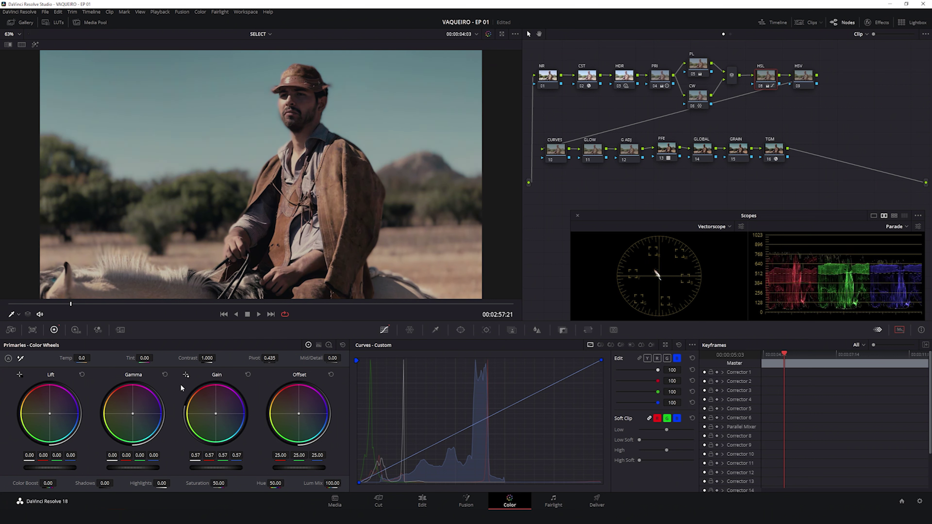
Select the HSV colorspace node (node 09) to adjust its gain.
{"action": "left_click", "coordinate": [809, 81]}
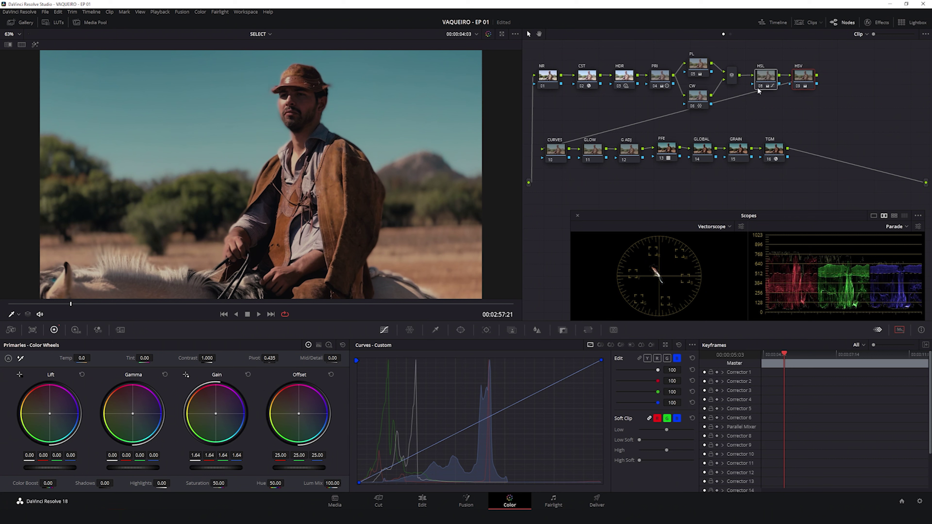
{"action": "key", "text": "ctrl+d"}
{"action": "key", "text": "ctrl+d"}
{"action": "key", "text": "ctrl+d"}
{"action": "key", "text": "ctrl+d"}
{"action": "key", "text": "ctrl+d"}
{"action": "key", "text": "ctrl+d"}
{"action": "key", "text": "ctrl+d"}
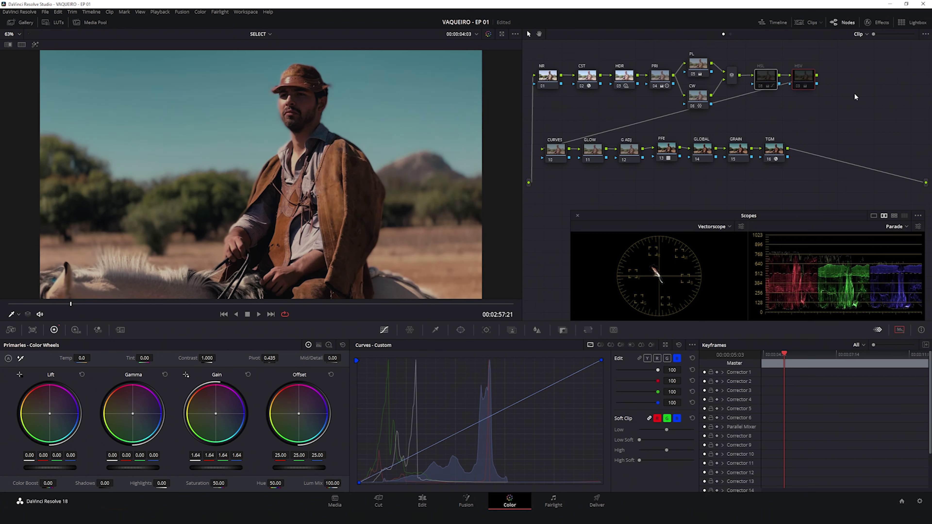
{"action": "key", "text": "ctrl+d"}
{"action": "key", "text": "ctrl+d"}
{"action": "key", "text": "ctrl+d"}
{"action": "key", "text": "ctrl+d"}
{"action": "key", "text": "ctrl+d"}
{"action": "key", "text": "ctrl+d"}
{"action": "key", "text": "ctrl+d"}
{"action": "key", "text": "ctrl+d"}
{"action": "key", "text": "ctrl+d"}
{"action": "key", "text": "ctrl+d"}
{"action": "key", "text": "ctrl+d"}
{"action": "key", "text": "ctrl+d"}
{"action": "key", "text": "ctrl+d"}
{"action": "key", "text": "ctrl+d"}
{"action": "key", "text": "ctrl+d"}
{"action": "key", "text": "ctrl+d"}
{"action": "key", "text": "ctrl+d"}
{"action": "key", "text": "ctrl+d"}
{"action": "key", "text": "ctrl+d"}
{"action": "key", "text": "ctrl+d"}
{"action": "key", "text": "ctrl+d"}
{"action": "key", "text": "ctrl+d"}
{"action": "key", "text": "ctrl+d"}
{"action": "key", "text": "ctrl+d"}
{"action": "key", "text": "ctrl+d"}
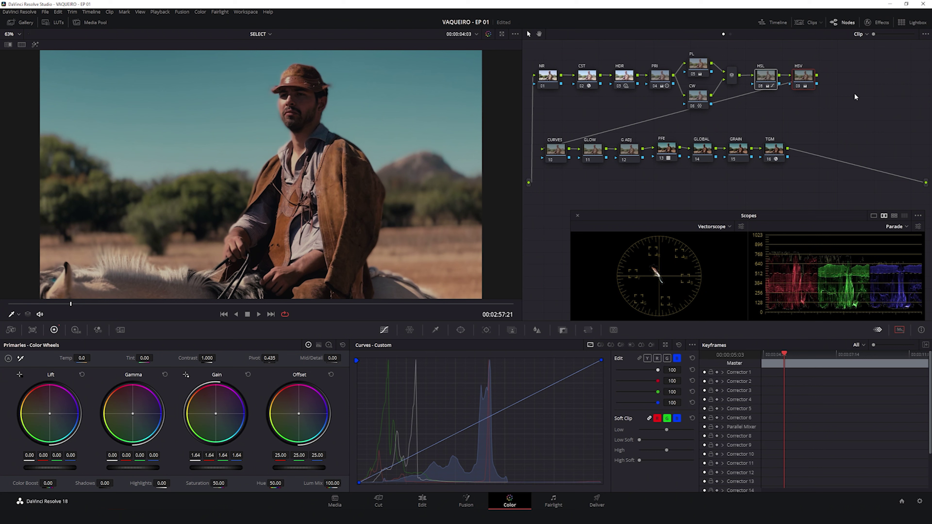
{"action": "key", "text": "ctrl+d"}
{"action": "key", "text": "ctrl+d"}
{"action": "key", "text": "ctrl+d"}
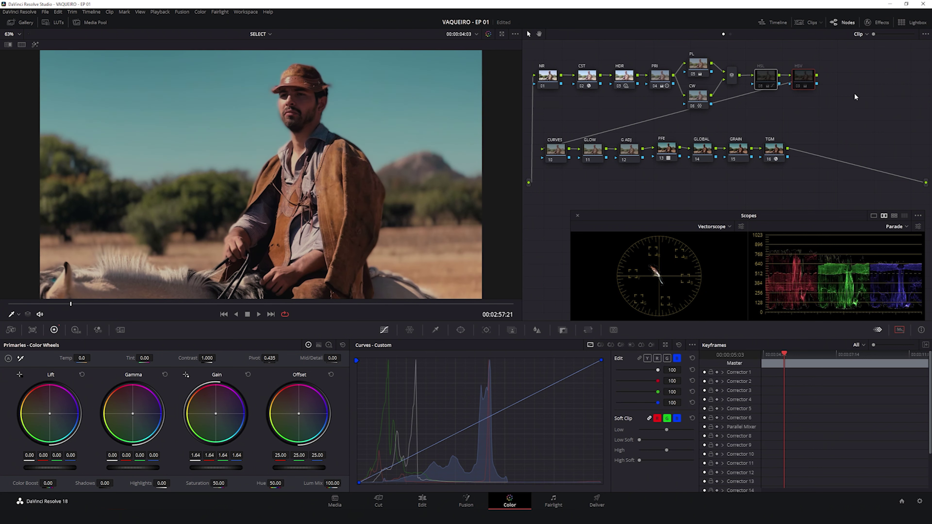
{"action": "key", "text": "ctrl+d"}
{"action": "key", "text": "ctrl+d"}
{"action": "key", "text": "ctrl+d"}
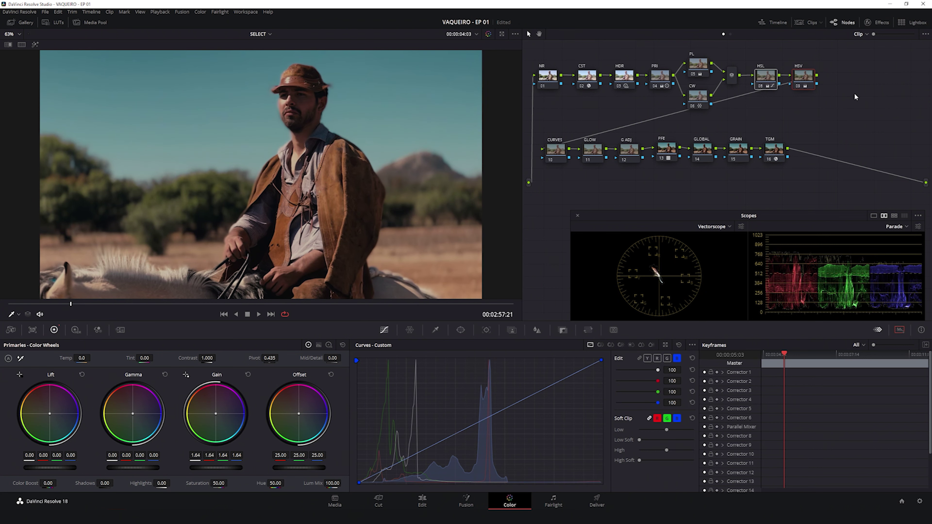
{"action": "key", "text": "ctrl+d"}
{"action": "key", "text": "ctrl+d"}
{"action": "key", "text": "ctrl+d"}
{"action": "key", "text": "ctrl+d"}
{"action": "key", "text": "ctrl+d"}
{"action": "key", "text": "ctrl+d"}
{"action": "key", "text": "ctrl+d"}
{"action": "left_click", "coordinate": [626, 78]}
Show the HDR wheels, preview the Shadow, Dark and Black zone ranges, then display the zones list and graph.
{"action": "left_click", "coordinate": [75, 330]}
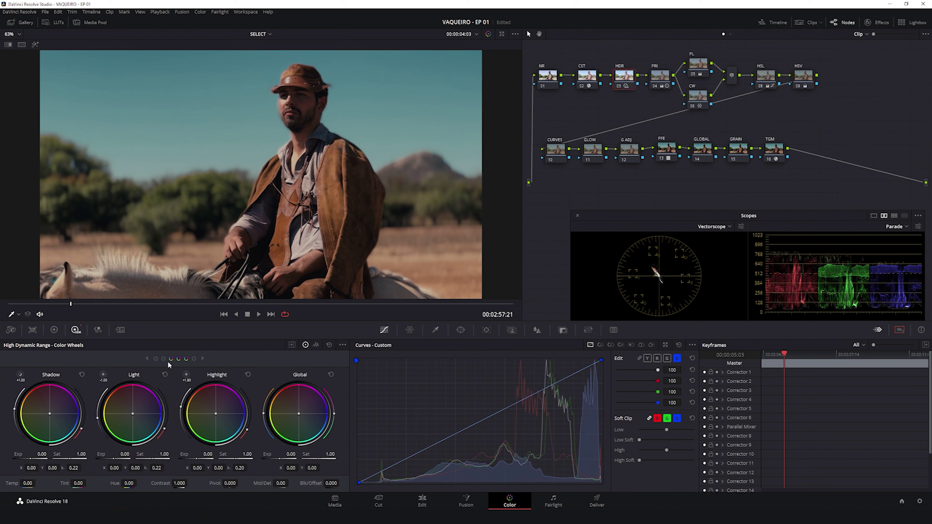
{"action": "left_click", "coordinate": [186, 375]}
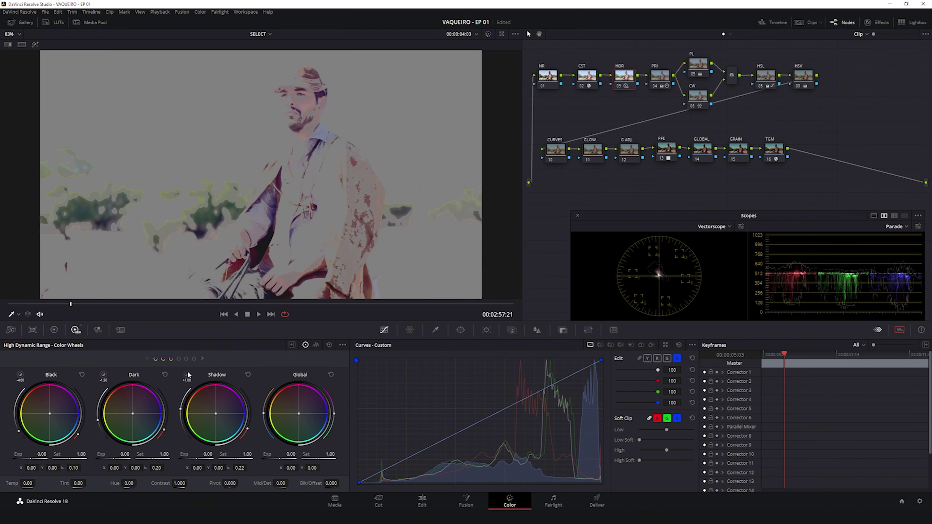
{"action": "left_click", "coordinate": [104, 375]}
{"action": "left_click", "coordinate": [20, 376]}
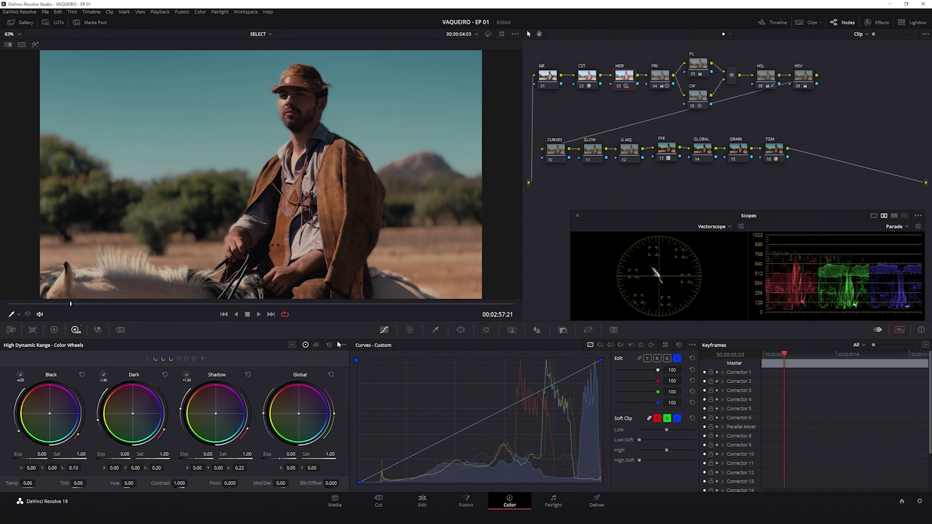
{"action": "left_click", "coordinate": [292, 345]}
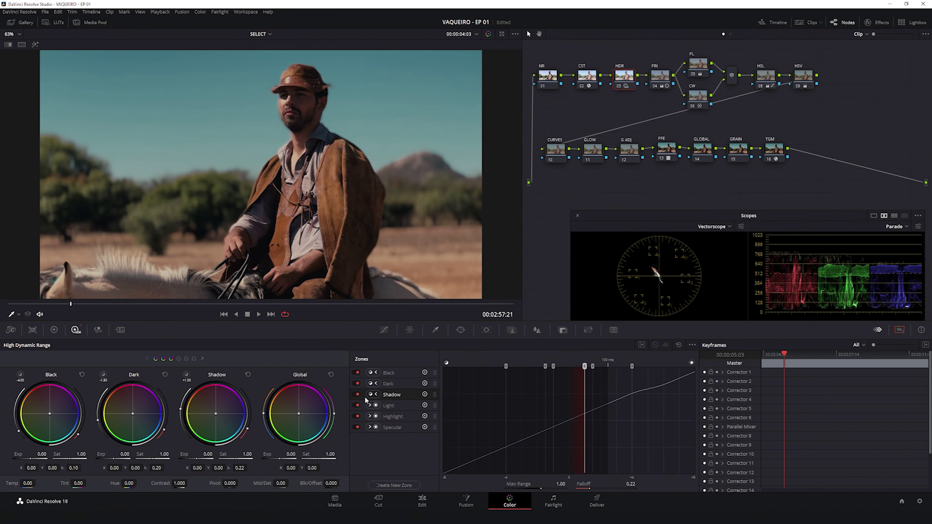
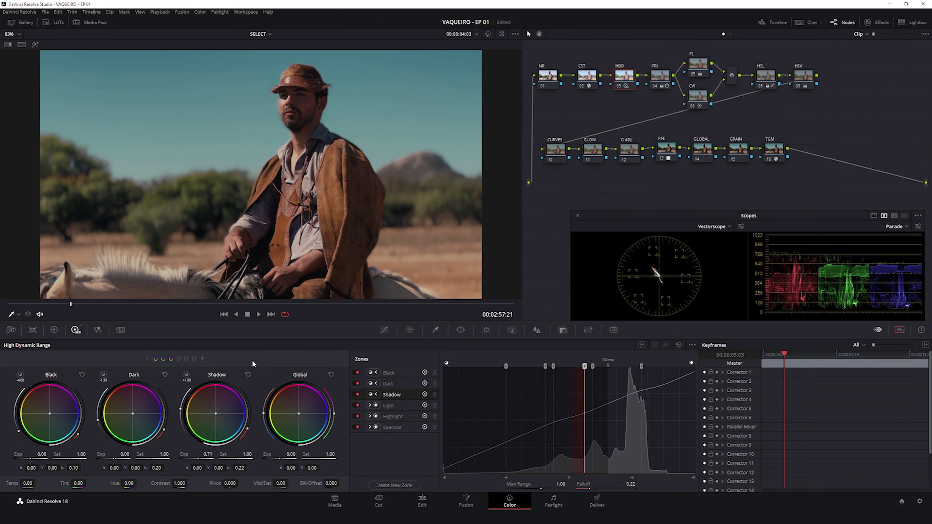
Compare the grade with the HDR Shadow zone toggled, then widen its range to 1.55.
{"action": "left_click", "coordinate": [357, 395]}
{"action": "left_click", "coordinate": [357, 395]}
{"action": "left_click", "coordinate": [357, 394]}
{"action": "left_click", "coordinate": [357, 395]}
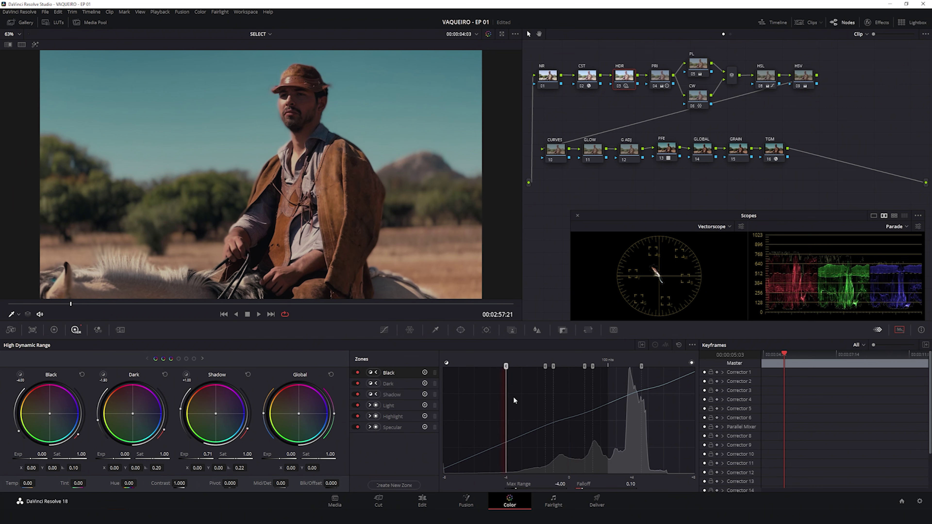
{"action": "left_click", "coordinate": [401, 397]}
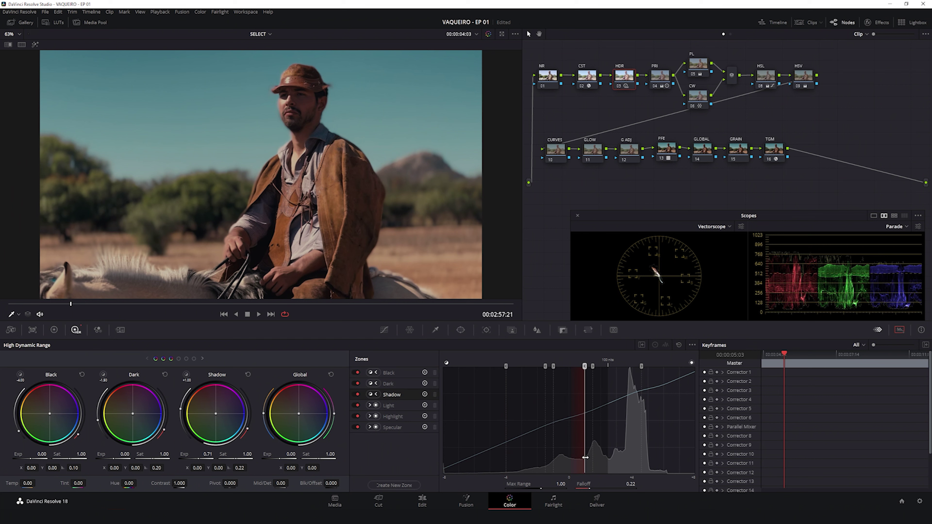
{"action": "left_click_drag", "start_coordinate": [585, 457], "coordinate": [595, 459]}
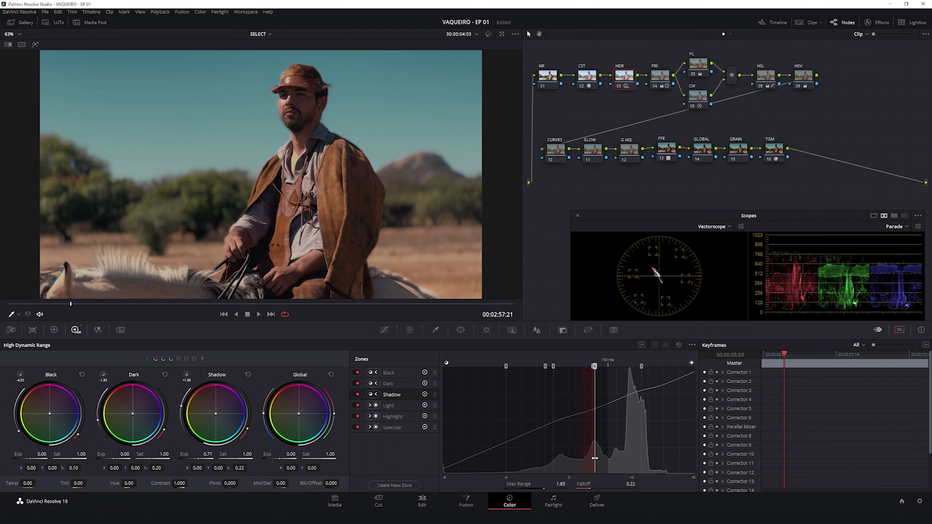
Toggle the widened Shadow zone off and on for comparison, then select the CURVES node.
{"action": "left_click", "coordinate": [357, 395]}
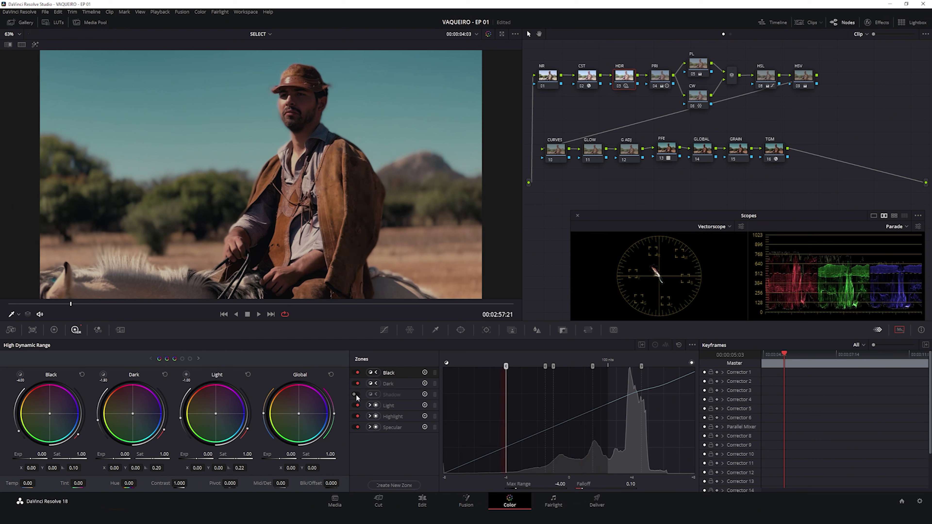
{"action": "left_click", "coordinate": [356, 395]}
{"action": "left_click", "coordinate": [357, 395]}
{"action": "left_click", "coordinate": [357, 396]}
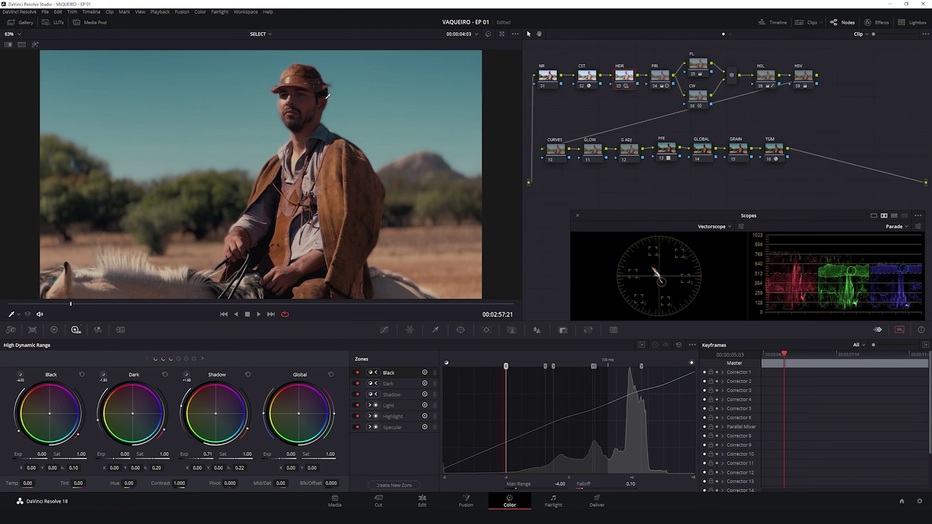
{"action": "left_click", "coordinate": [557, 151]}
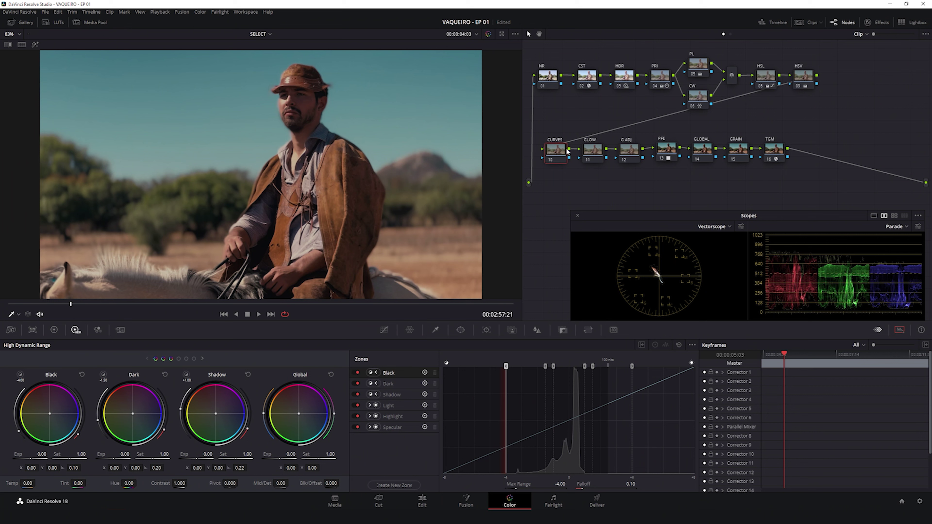
Shape a contrast S-curve on the linked Y custom curve, raising highlights and lowering shadows.
{"action": "left_click", "coordinate": [385, 329]}
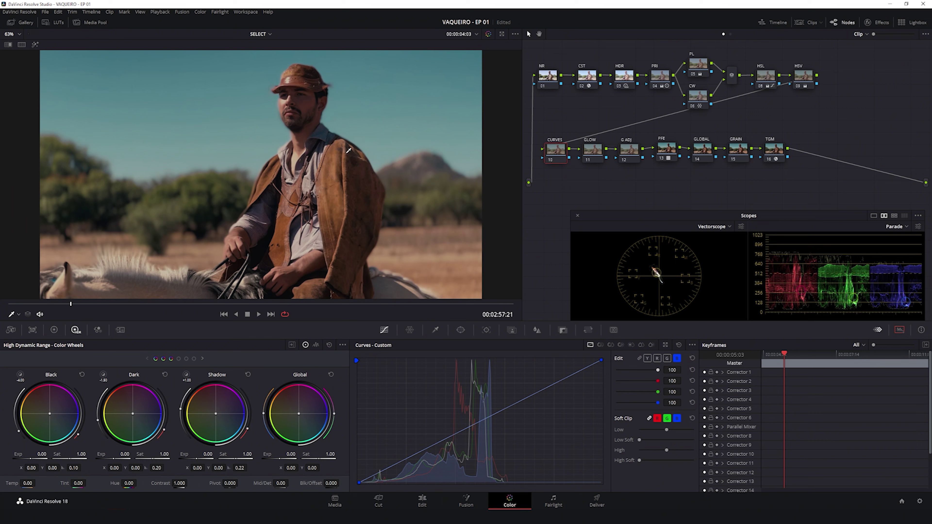
{"action": "left_click", "coordinate": [649, 359]}
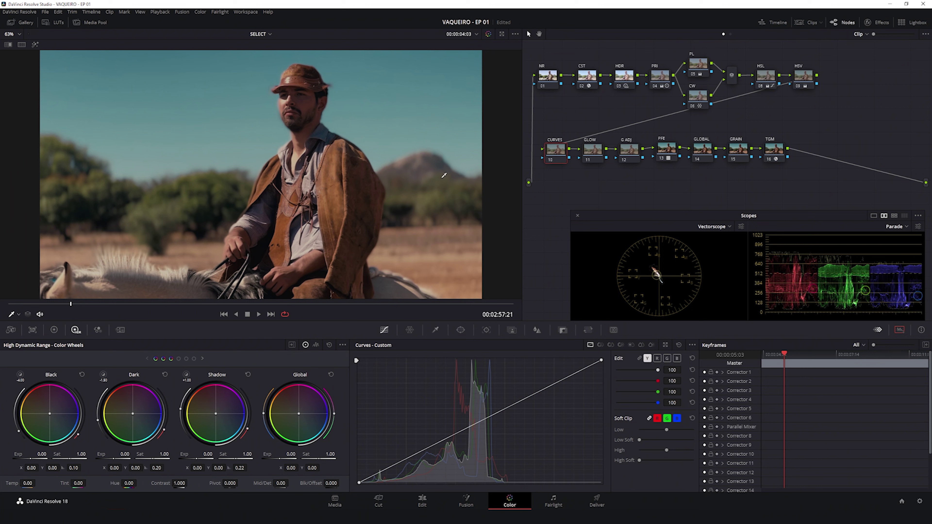
{"action": "left_click", "coordinate": [640, 358]}
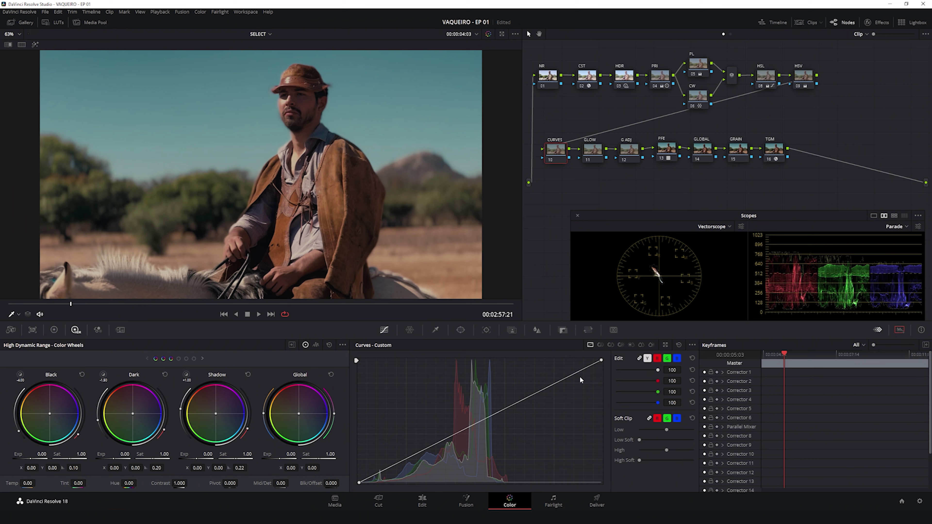
{"action": "left_click_drag", "start_coordinate": [544, 392], "coordinate": [534, 375]}
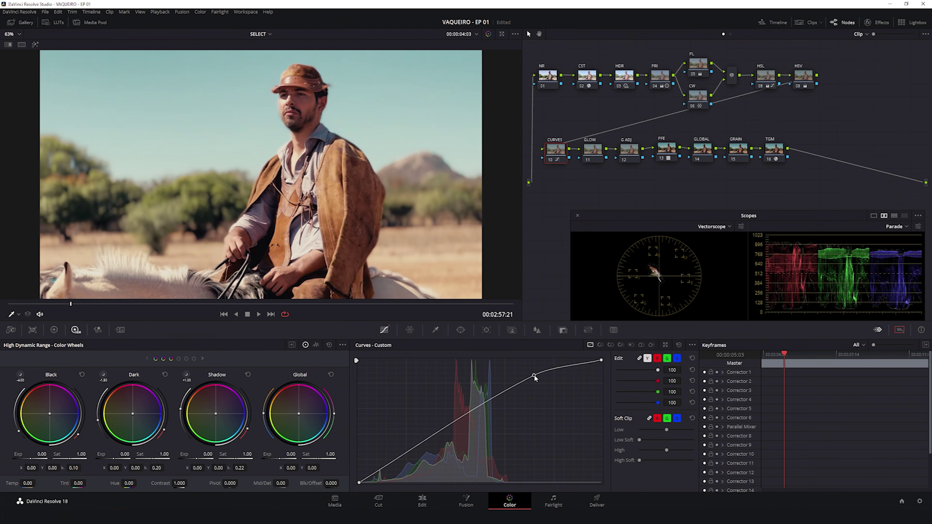
{"action": "left_click_drag", "start_coordinate": [409, 459], "coordinate": [413, 472]}
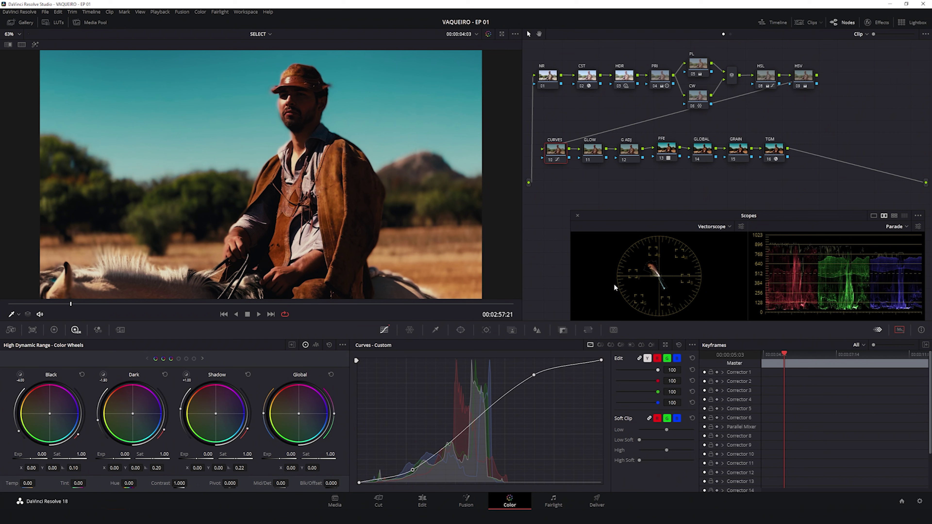
Compare with the CURVES node disabled, then reset the CURVES node's grade.
{"action": "key", "text": "ctrl+d"}
{"action": "key", "text": "ctrl+d"}
{"action": "key", "text": "ctrl+d"}
{"action": "key", "text": "ctrl+d"}
{"action": "key", "text": "ctrl+d"}
{"action": "right_click", "coordinate": [549, 156]}
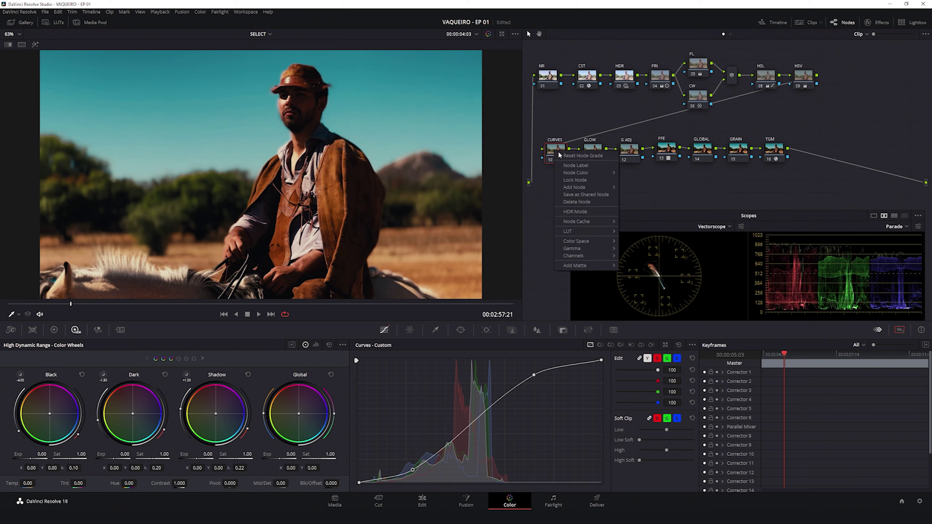
{"action": "left_click", "coordinate": [564, 158]}
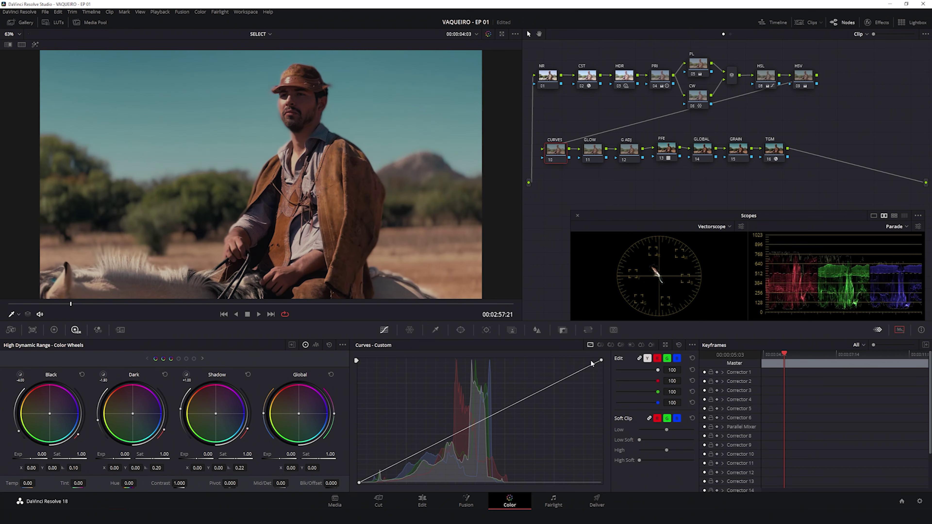
Try a brightening point on the Y curve, remove it, and enlarge the curves editor.
{"action": "left_click", "coordinate": [648, 359]}
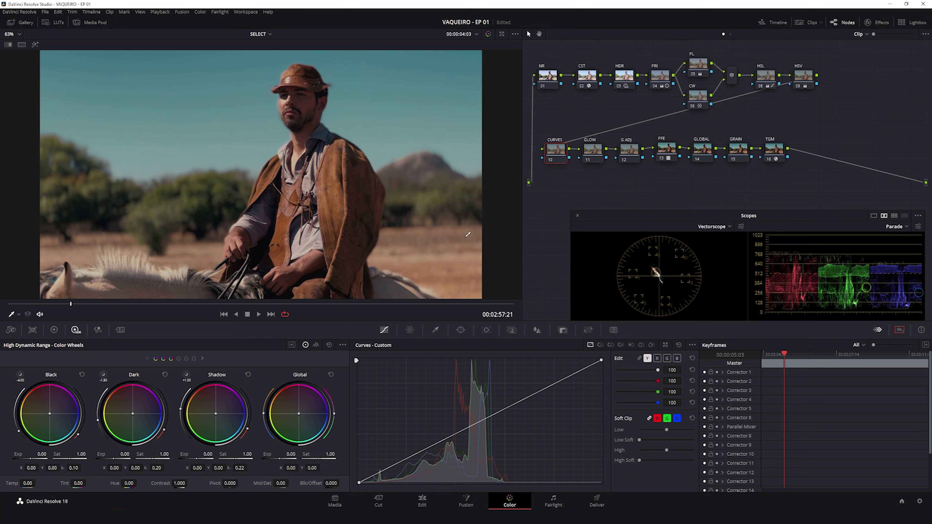
{"action": "left_click", "coordinate": [693, 347]}
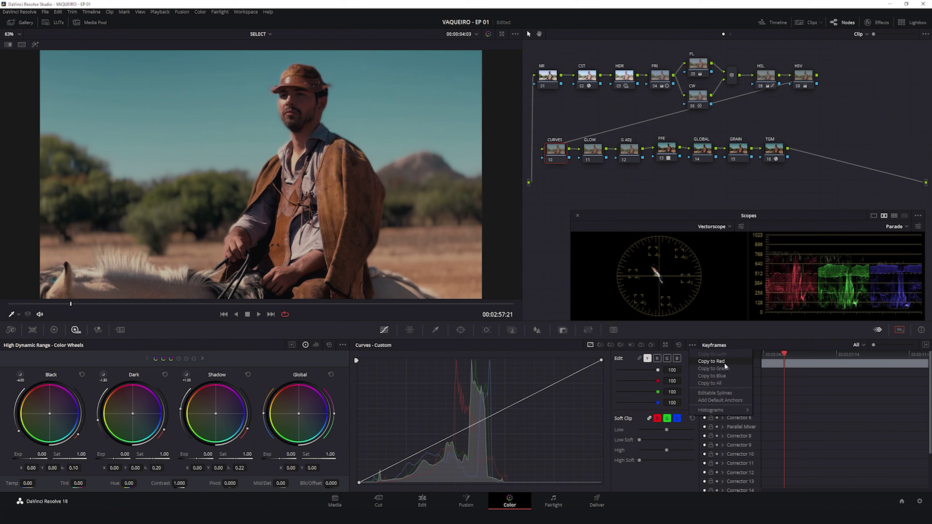
{"action": "left_click", "coordinate": [712, 393]}
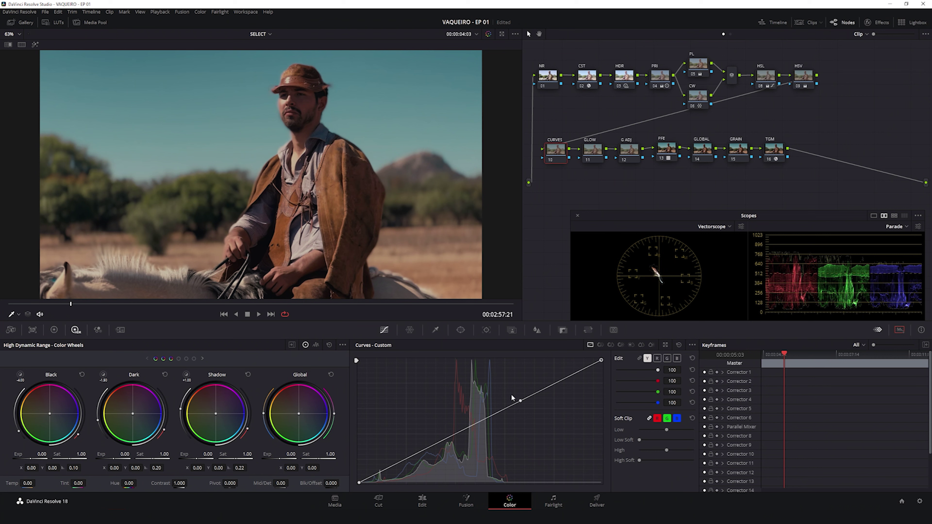
{"action": "left_click_drag", "start_coordinate": [519, 404], "coordinate": [508, 387]}
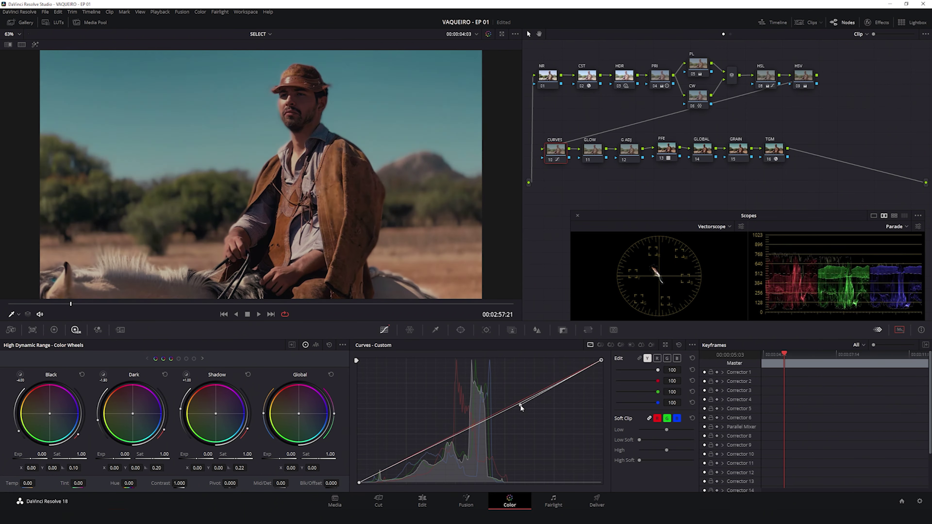
{"action": "left_click", "coordinate": [678, 346]}
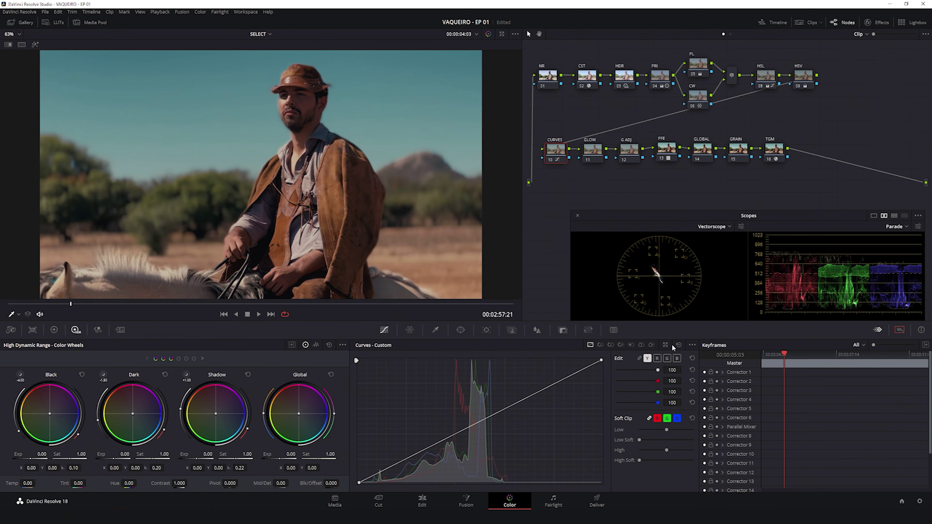
{"action": "left_click", "coordinate": [666, 345]}
Bow the enlarged curve upward and pull a lower shadow point down for contrast.
{"action": "mouse_move", "coordinate": [541, 295]}
{"action": "left_mouse_down"}
{"action": "mouse_move", "coordinate": [587, 278]}
{"action": "mouse_move", "coordinate": [596, 290]}
{"action": "left_mouse_up"}
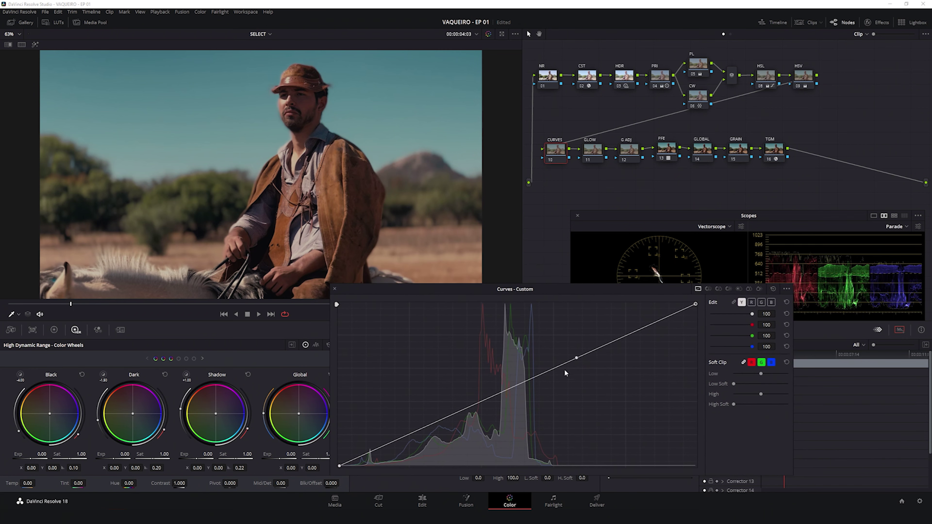
{"action": "left_click_drag", "start_coordinate": [568, 358], "coordinate": [548, 332]}
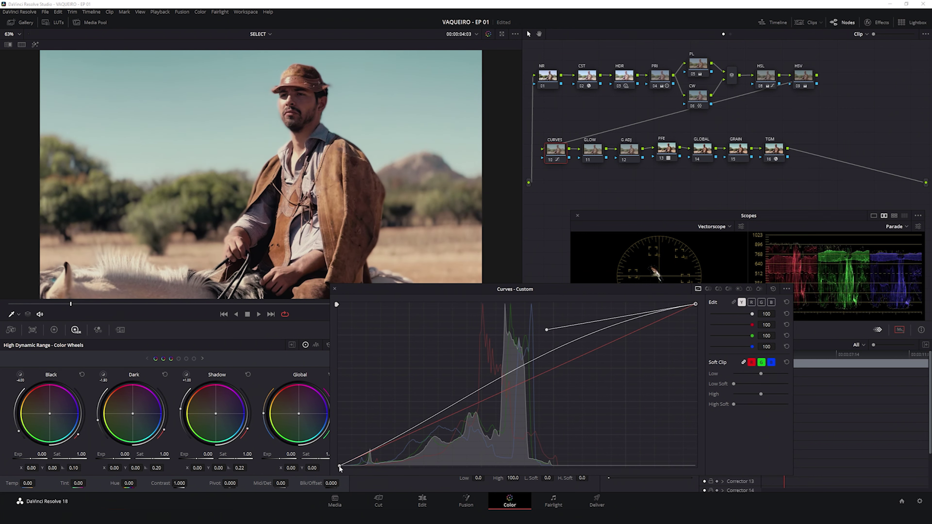
{"action": "left_click", "coordinate": [458, 412]}
{"action": "left_click_drag", "start_coordinate": [458, 412], "coordinate": [473, 450]}
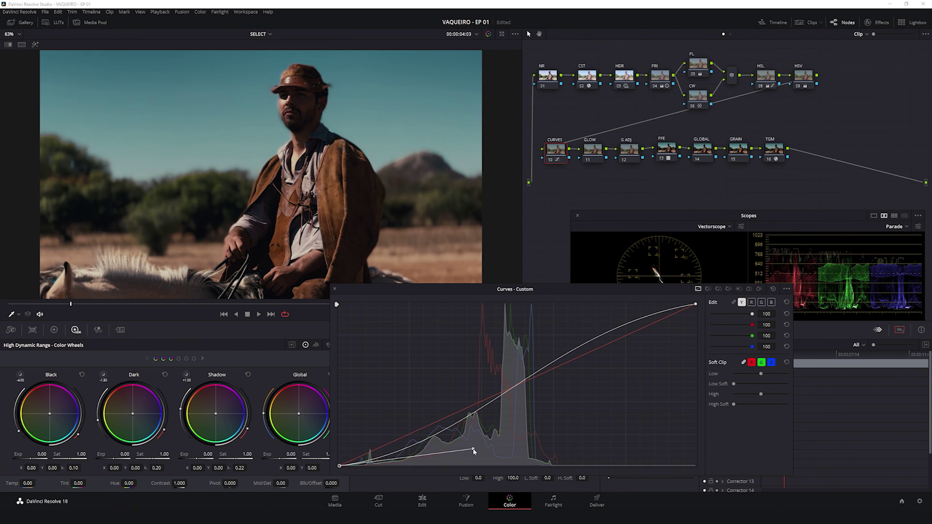
{"action": "left_click_drag", "start_coordinate": [473, 452], "coordinate": [466, 448]}
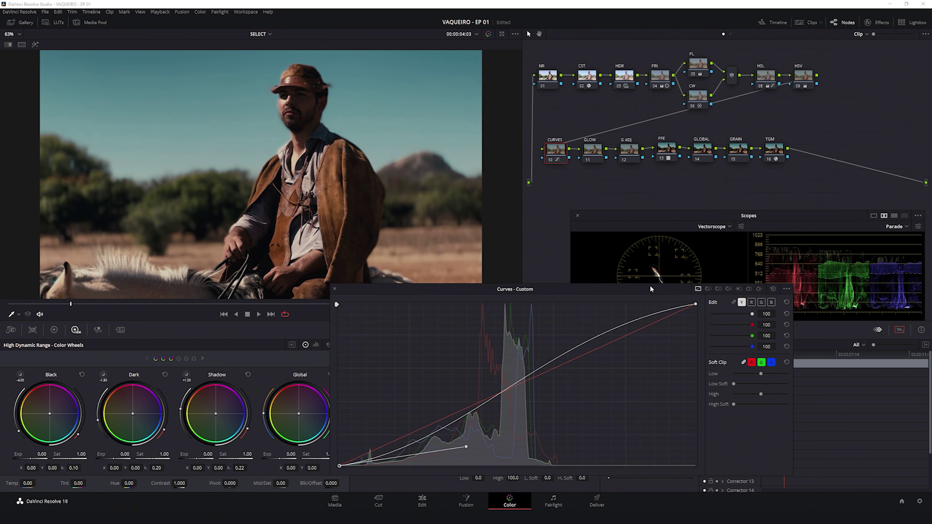
{"action": "left_click_drag", "start_coordinate": [651, 286], "coordinate": [595, 296]}
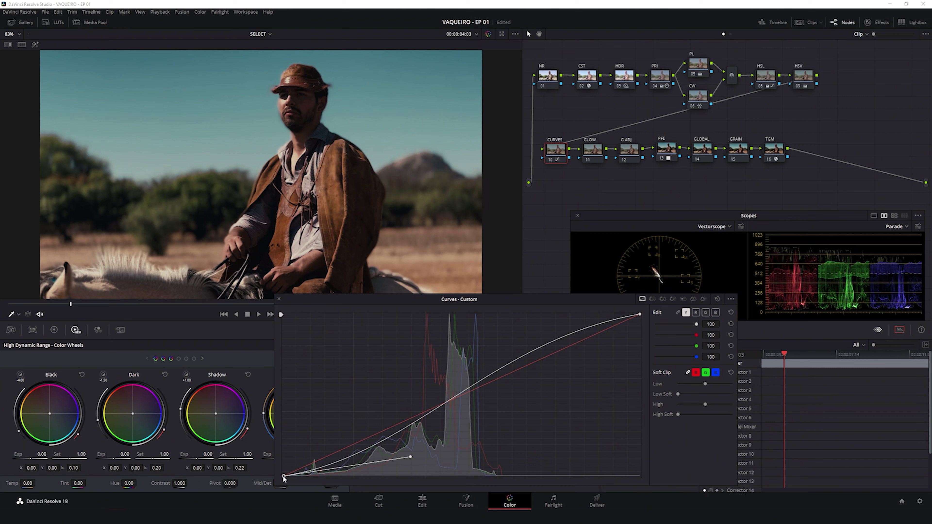
Refine the black point, shadow point and white point tangent, then dock the curve editor.
{"action": "left_click_drag", "start_coordinate": [284, 478], "coordinate": [281, 471]}
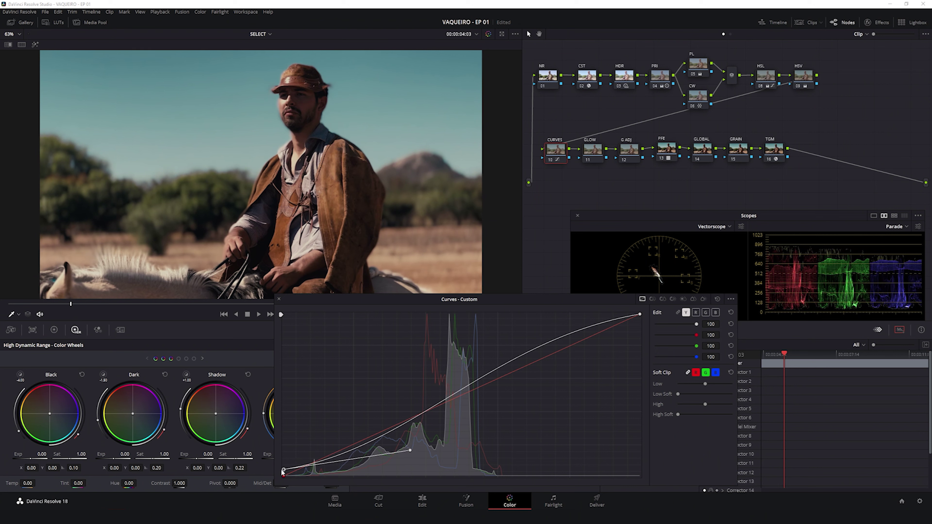
{"action": "left_click_drag", "start_coordinate": [282, 473], "coordinate": [281, 474]}
{"action": "left_click_drag", "start_coordinate": [415, 452], "coordinate": [415, 460]}
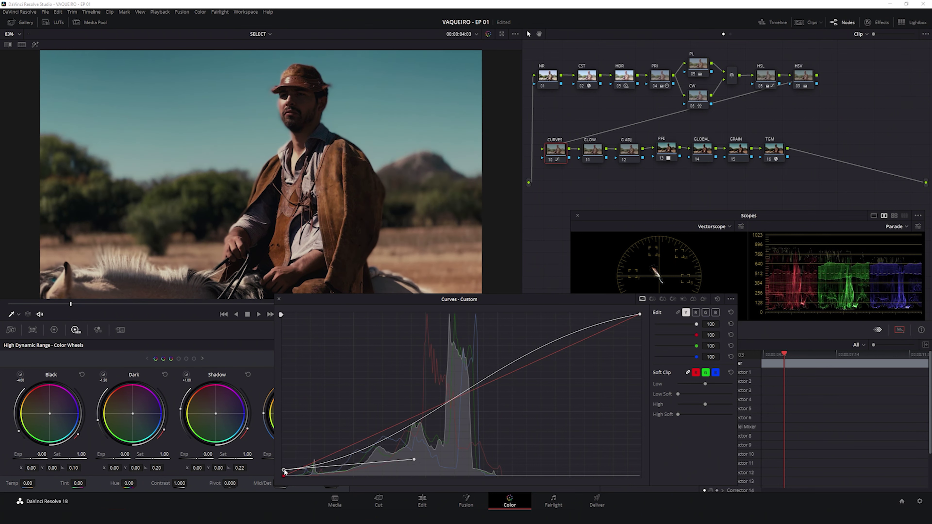
{"action": "left_click_drag", "start_coordinate": [284, 473], "coordinate": [281, 467]}
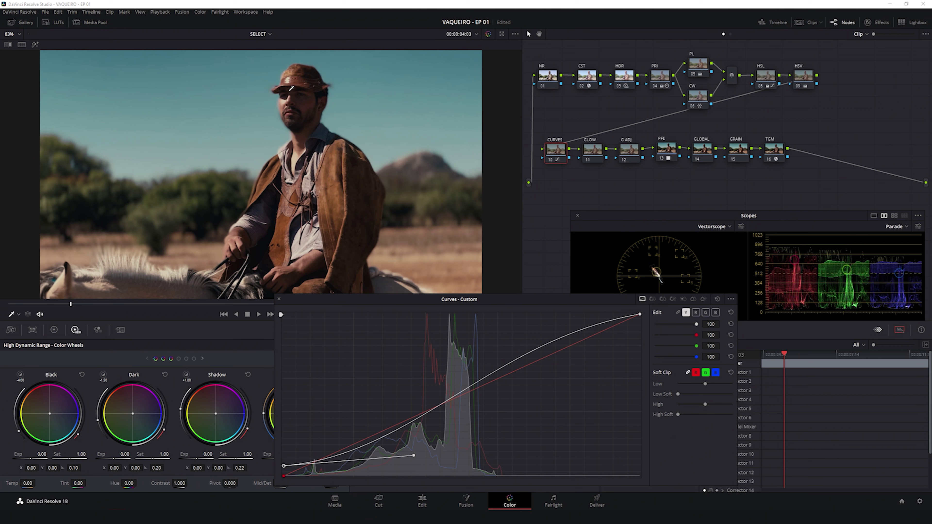
{"action": "left_click_drag", "start_coordinate": [640, 315], "coordinate": [640, 325]}
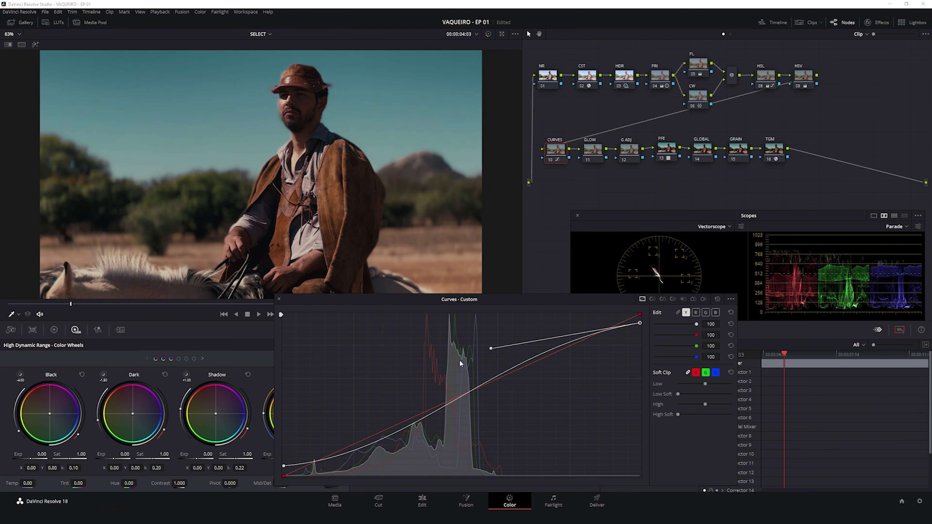
{"action": "left_click_drag", "start_coordinate": [641, 324], "coordinate": [480, 353]}
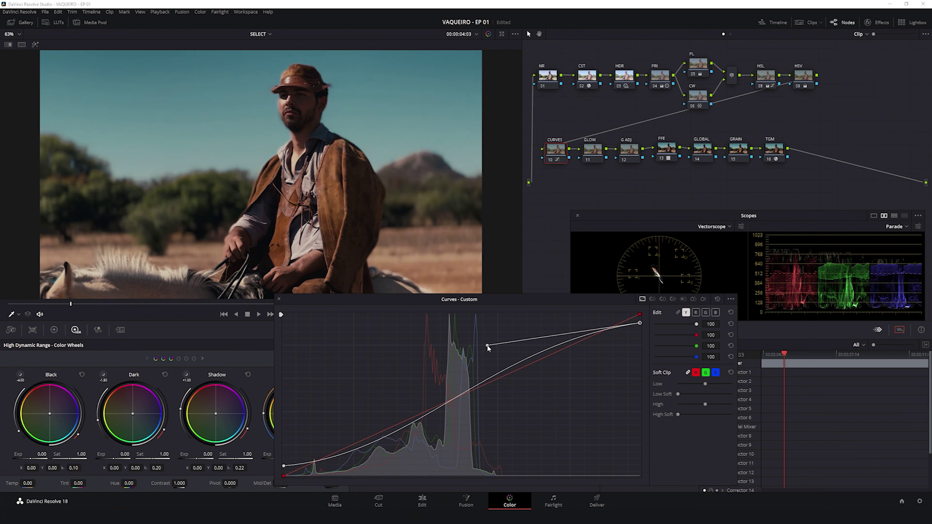
{"action": "left_click_drag", "start_coordinate": [480, 353], "coordinate": [482, 354]}
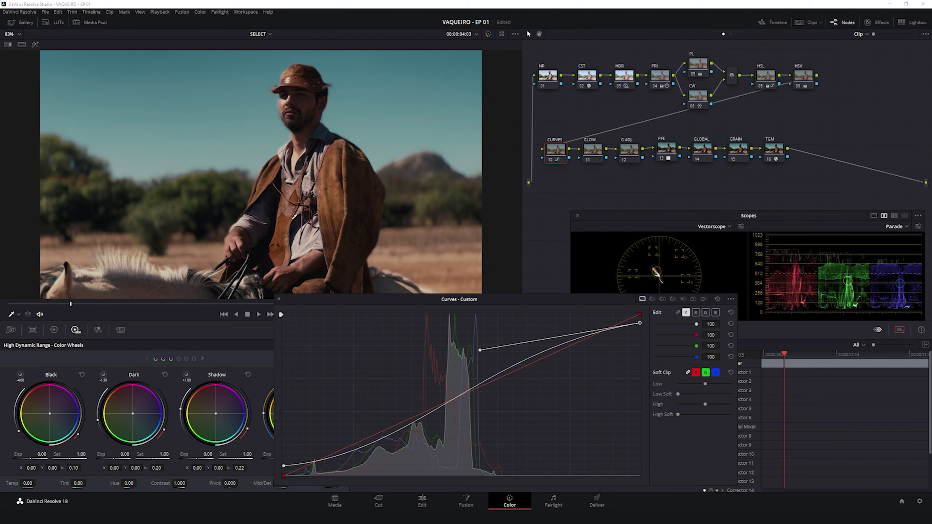
{"action": "left_click", "coordinate": [280, 299]}
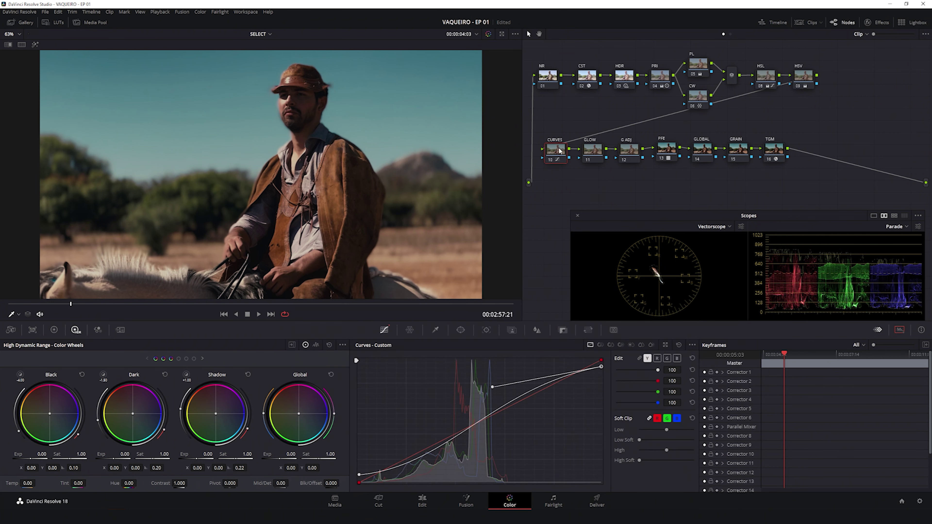
{"action": "key", "text": "ctrl+d"}
{"action": "key", "text": "ctrl+d"}
{"action": "key", "text": "ctrl+d"}
{"action": "key", "text": "ctrl+d"}
{"action": "key", "text": "ctrl+d"}
{"action": "key", "text": "ctrl+d"}
{"action": "key", "text": "ctrl+d"}
{"action": "key", "text": "ctrl+d"}
{"action": "key", "text": "ctrl+d"}
{"action": "key", "text": "ctrl+d"}
{"action": "key", "text": "ctrl+d"}
{"action": "key", "text": "ctrl+d"}
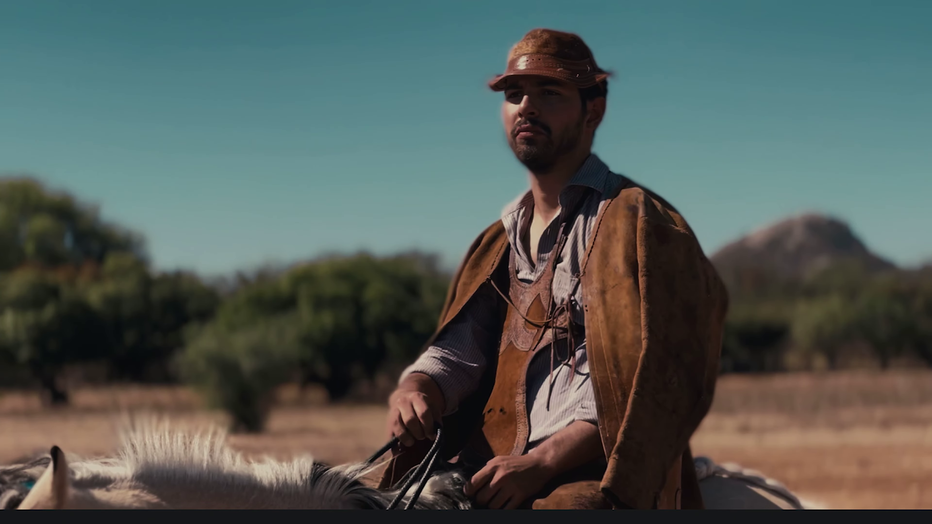
{"action": "key", "text": "ctrl+d"}
{"action": "key", "text": "ctrl+d"}
{"action": "key", "text": "ctrl+d"}
{"action": "key", "text": "ctrl+d"}
{"action": "key", "text": "ctrl+d"}
{"action": "key", "text": "ctrl+d"}
{"action": "mouse_move", "coordinate": [548, 77]}
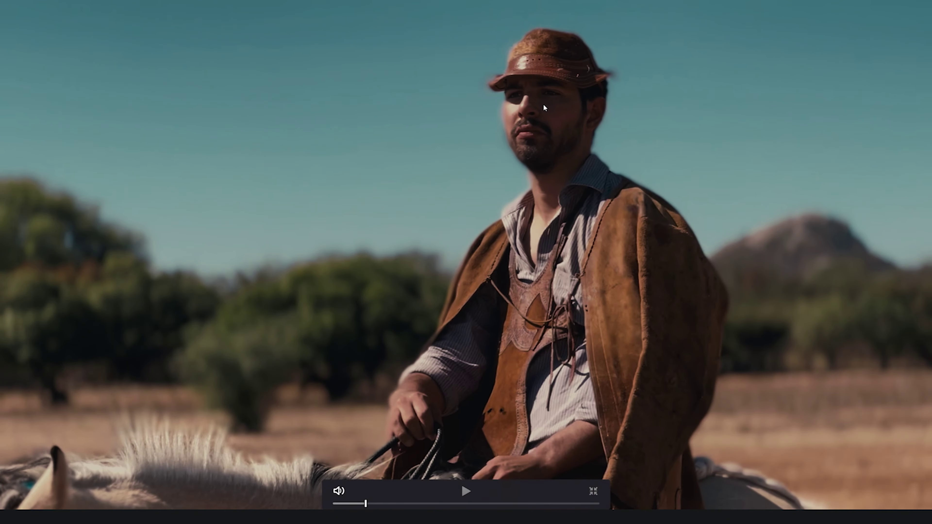
{"action": "key", "text": "ctrl+d"}
{"action": "key", "text": "ctrl+d"}
{"action": "key", "text": "ctrl+d"}
{"action": "key", "text": "ctrl+d"}
{"action": "key", "text": "ctrl+d"}
{"action": "key", "text": "ctrl+d"}
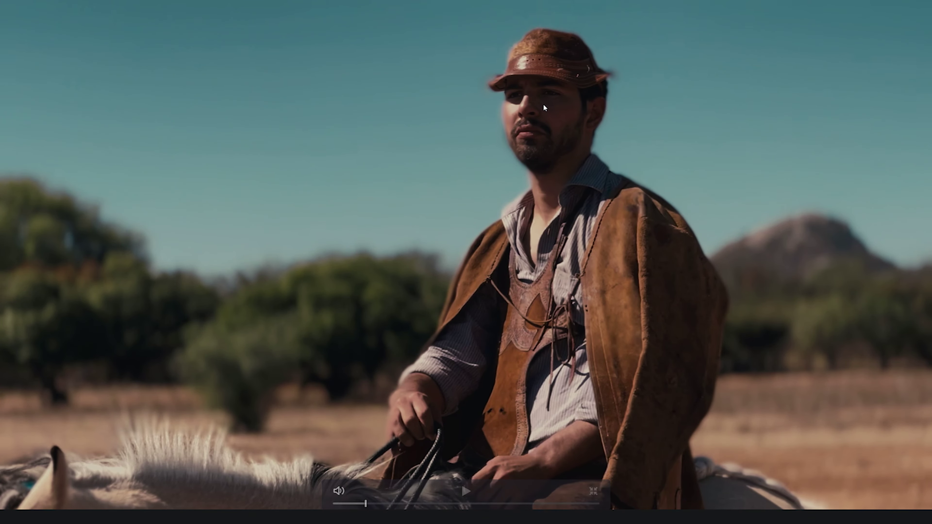
{"action": "key", "text": "Escape"}
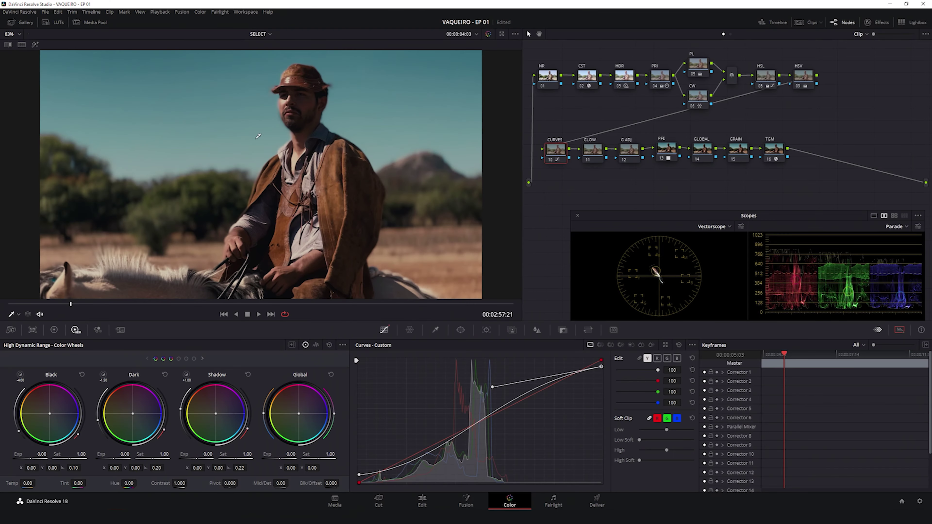
{"action": "key", "text": "ctrl+s"}
Select the HDR node and compare the grade with its Specular zone toggled off and on.
{"action": "left_click", "coordinate": [625, 76]}
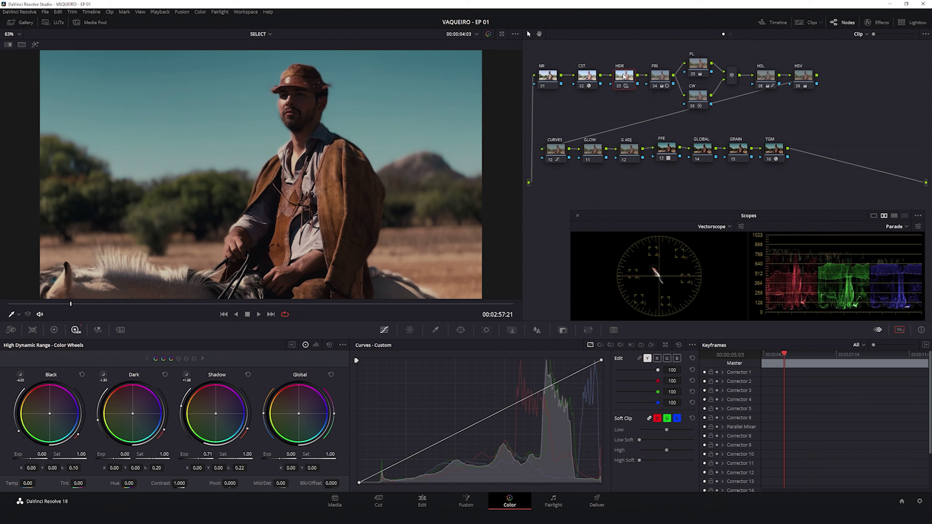
{"action": "left_click", "coordinate": [197, 360]}
{"action": "left_click", "coordinate": [187, 374]}
{"action": "left_click", "coordinate": [292, 345]}
{"action": "left_click", "coordinate": [357, 428]}
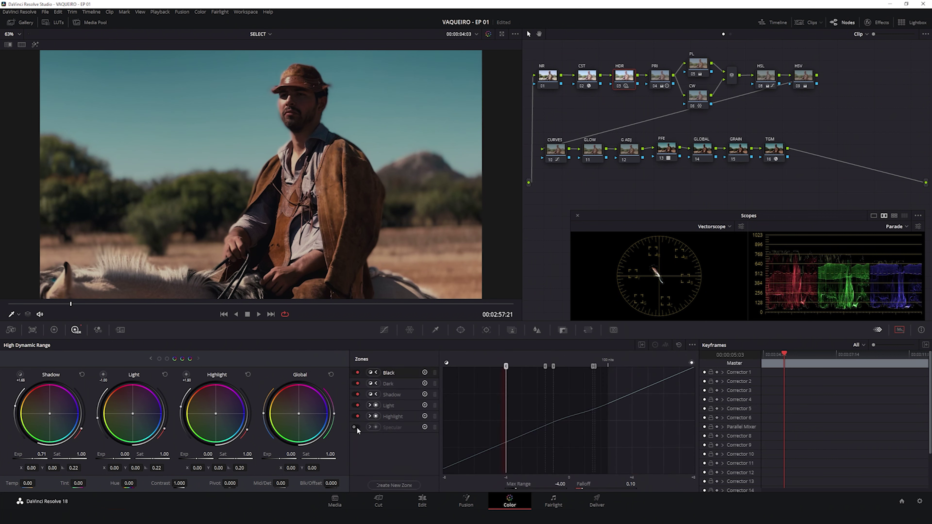
{"action": "left_click", "coordinate": [357, 427]}
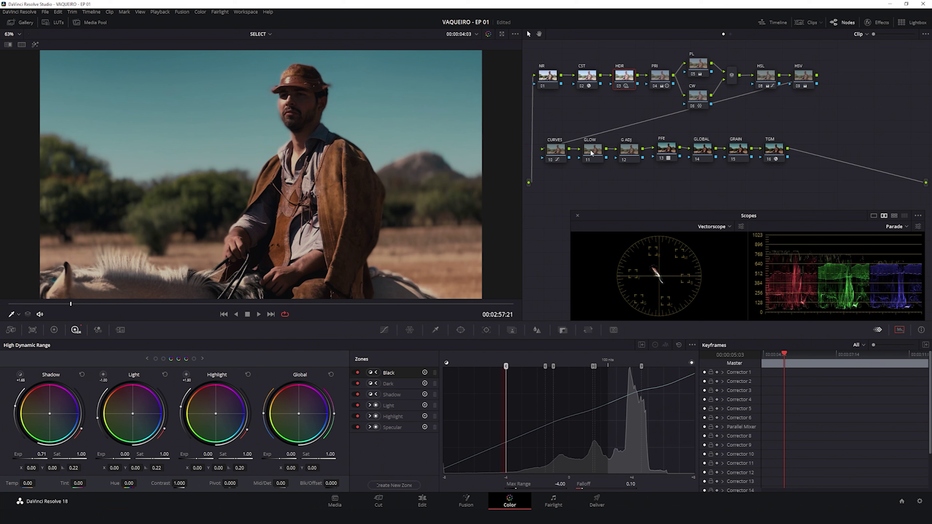
Raise the HDR Shadow zone's exposure to 1.14, then nudge the CURVES node upward.
{"action": "left_click", "coordinate": [599, 152]}
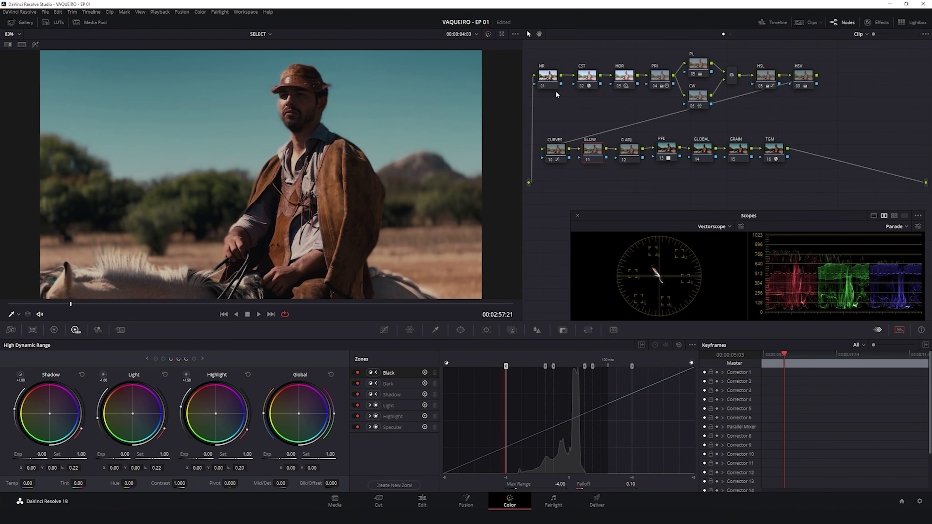
{"action": "left_click", "coordinate": [626, 75]}
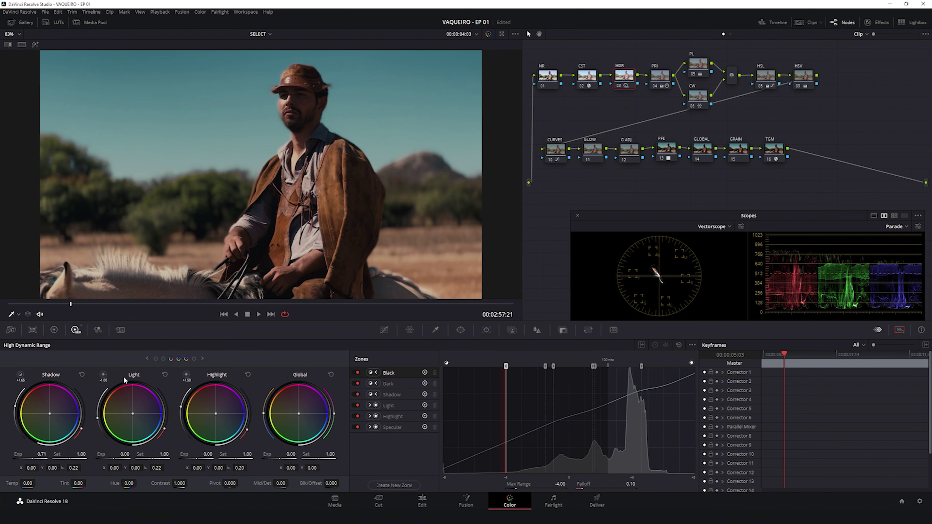
{"action": "left_click", "coordinate": [41, 385]}
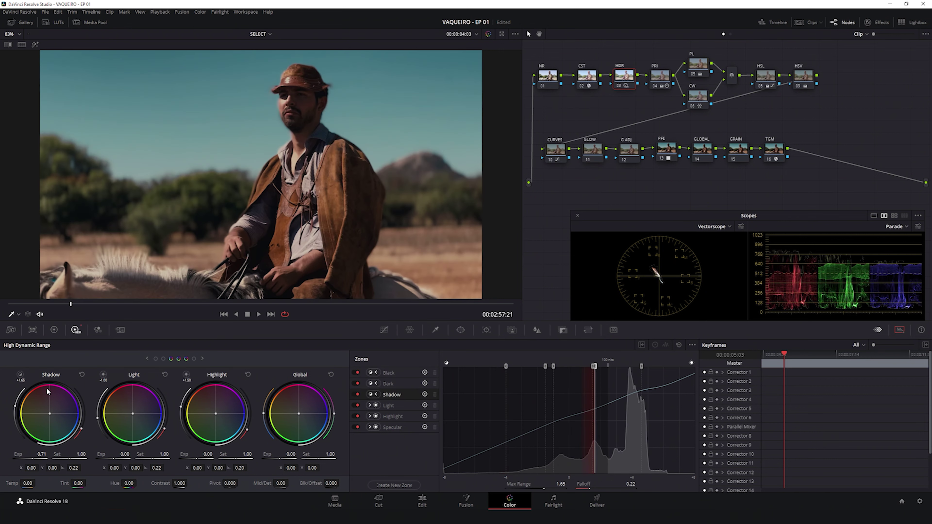
{"action": "scroll", "coordinate": [47, 388], "scroll_direction": "up", "scroll_amount": 3}
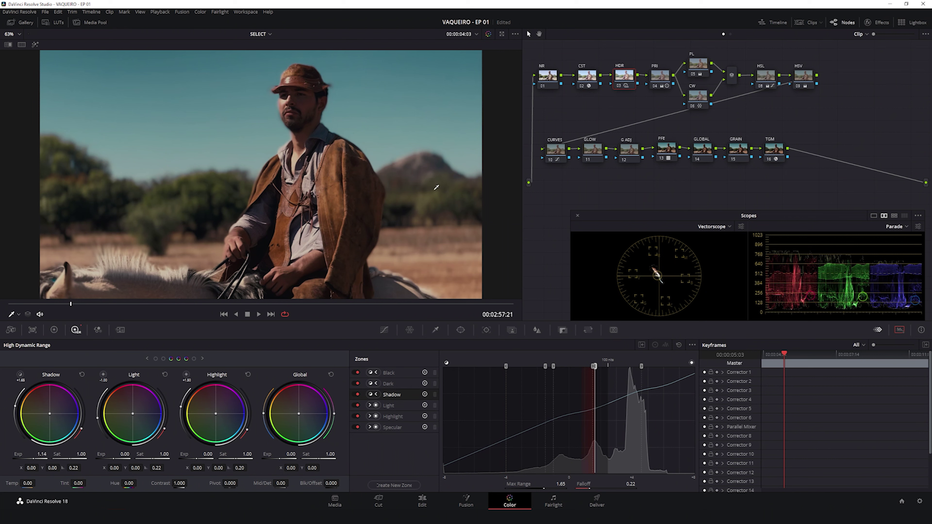
{"action": "left_click", "coordinate": [557, 149]}
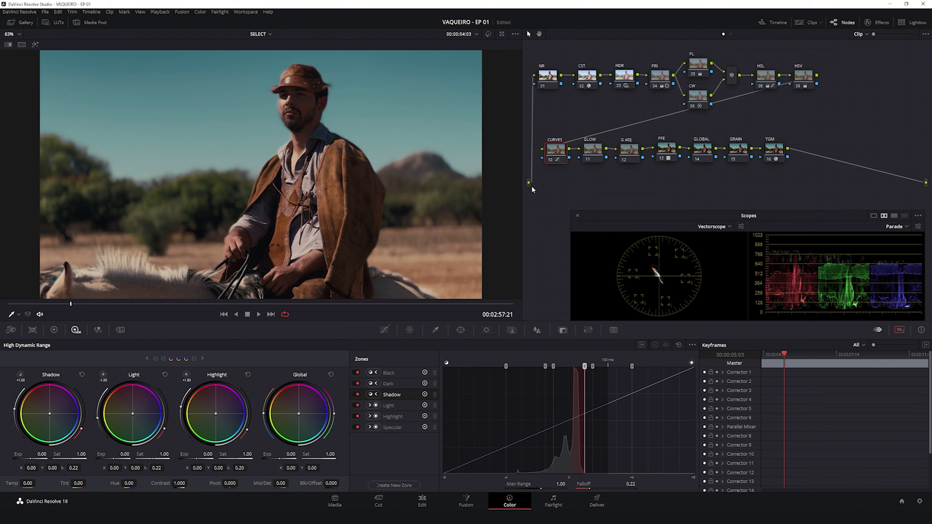
{"action": "left_click_drag", "start_coordinate": [562, 150], "coordinate": [563, 148]}
Apply Resolve FX Glow to the GLOW node via a 'GLOW' search in the Effects Library.
{"action": "left_click", "coordinate": [590, 155]}
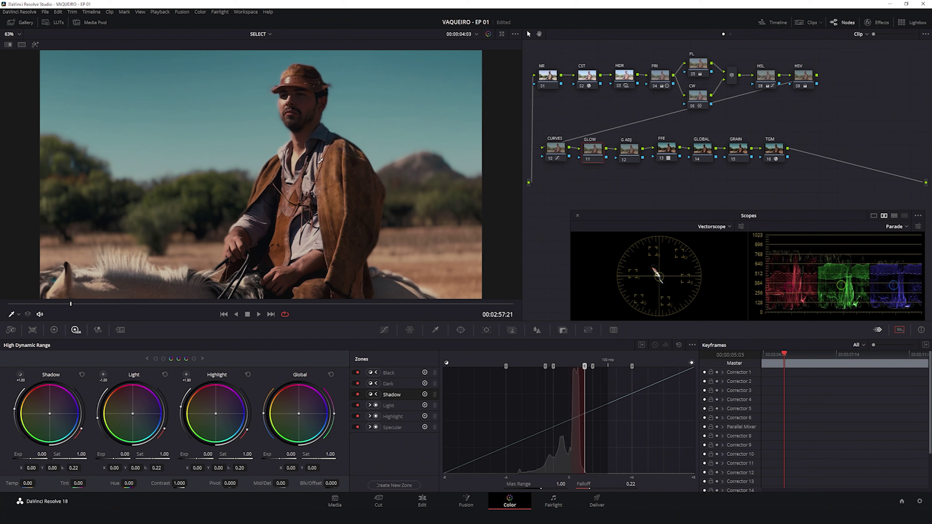
{"action": "left_click", "coordinate": [877, 23]}
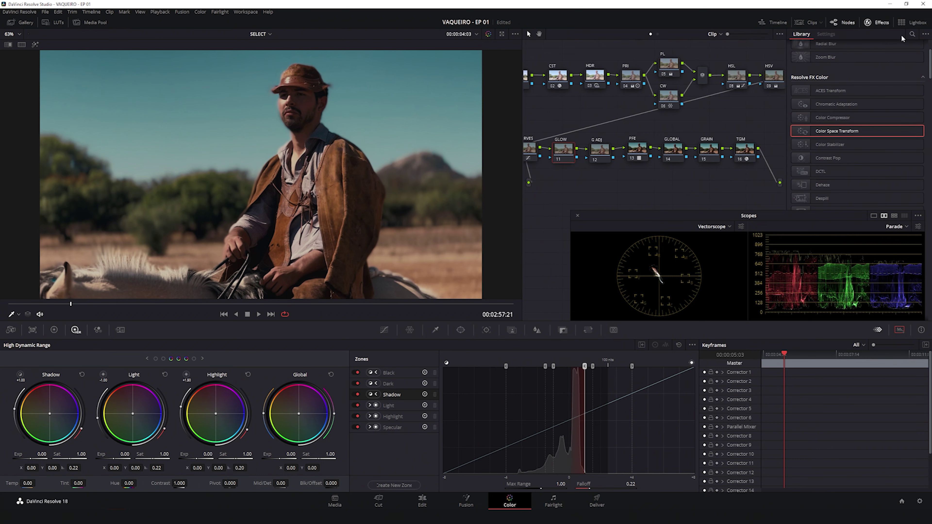
{"action": "left_click", "coordinate": [912, 34]}
{"action": "type", "text": "GLOW"}
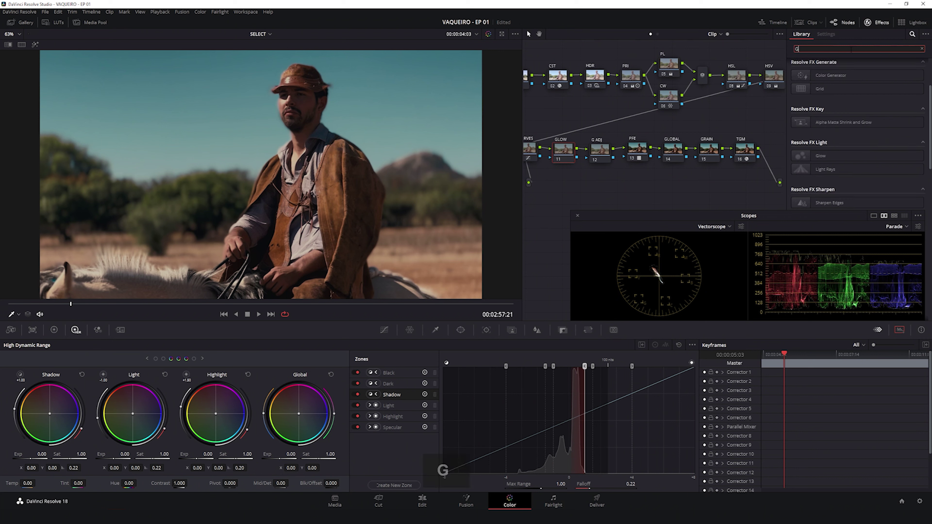
{"action": "left_click_drag", "start_coordinate": [821, 77], "coordinate": [567, 148]}
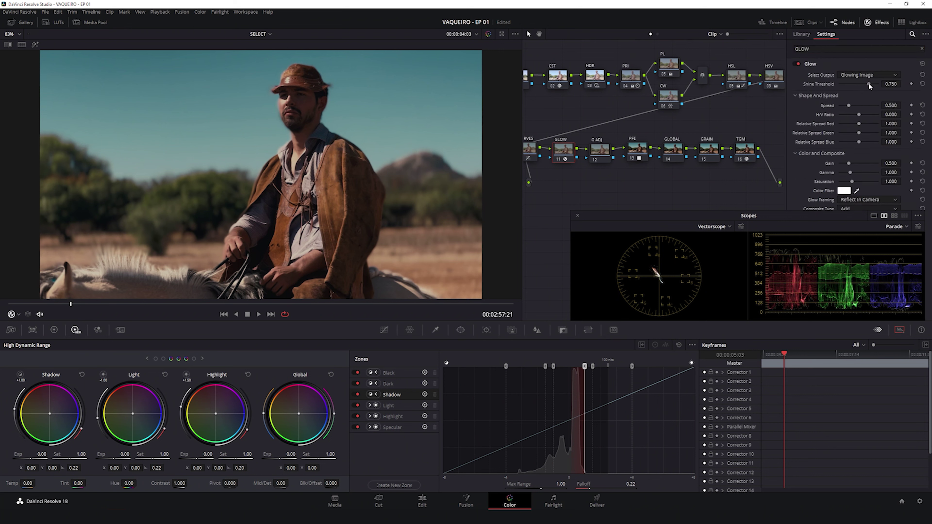
Lower Glow's shine threshold, set spread 0.085, Screen composite and global blend 0.440.
{"action": "left_click_drag", "start_coordinate": [812, 221], "coordinate": [791, 299]}
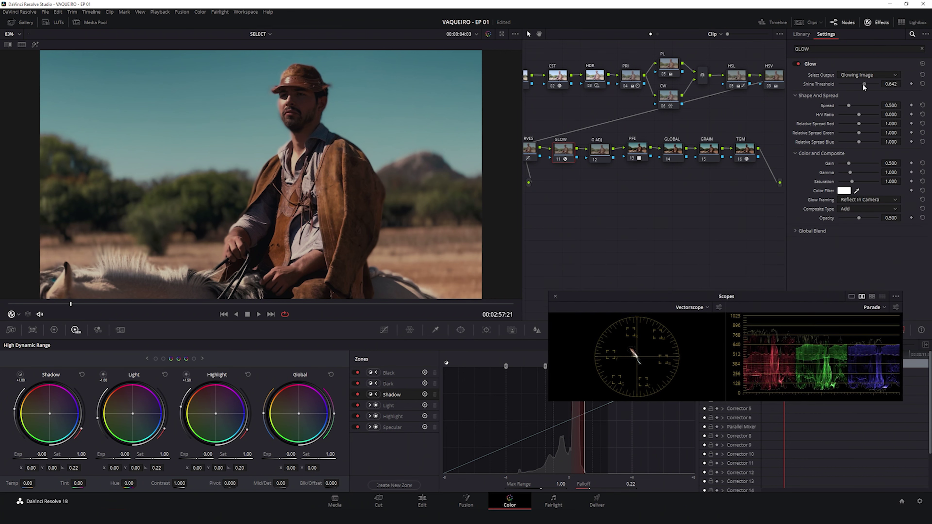
{"action": "left_click_drag", "start_coordinate": [868, 83], "coordinate": [851, 85]}
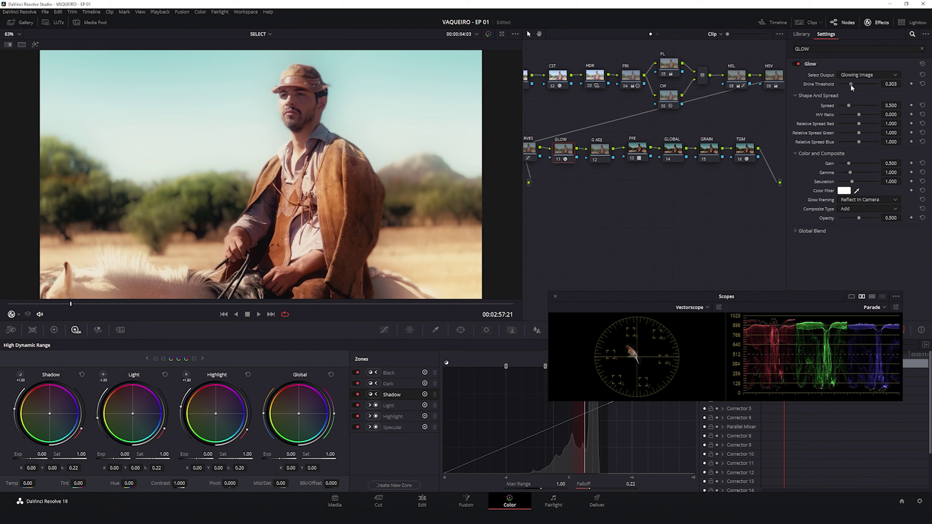
{"action": "left_click_drag", "start_coordinate": [851, 83], "coordinate": [840, 106]}
{"action": "scroll", "coordinate": [904, 105], "scroll_direction": "up", "scroll_amount": 2}
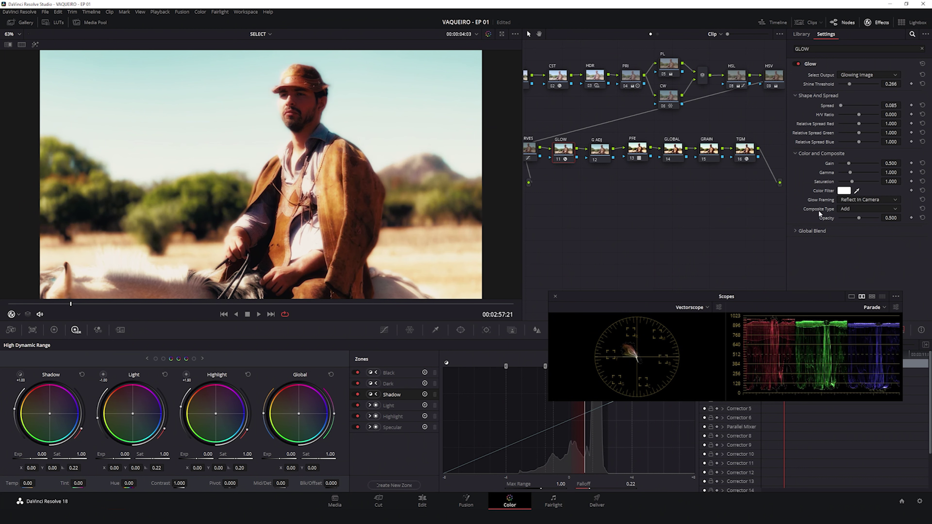
{"action": "left_click", "coordinate": [852, 209]}
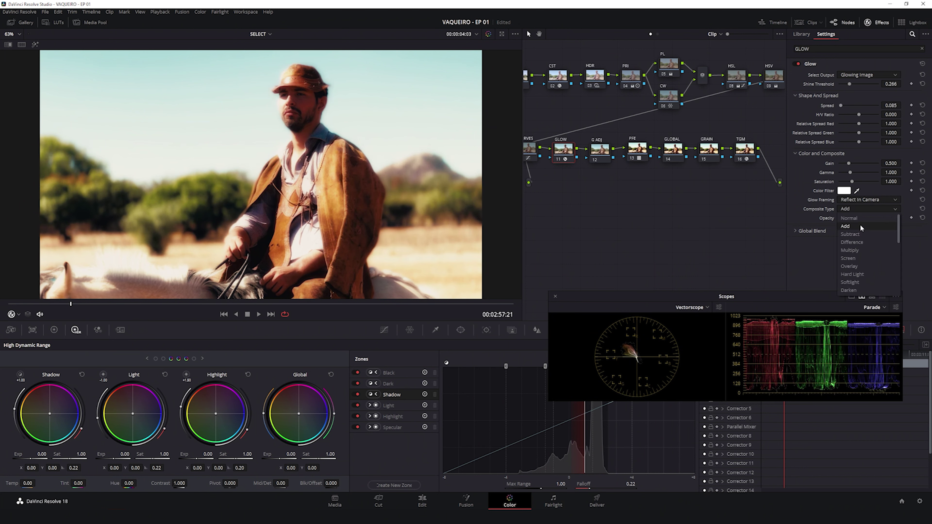
{"action": "left_click", "coordinate": [848, 258]}
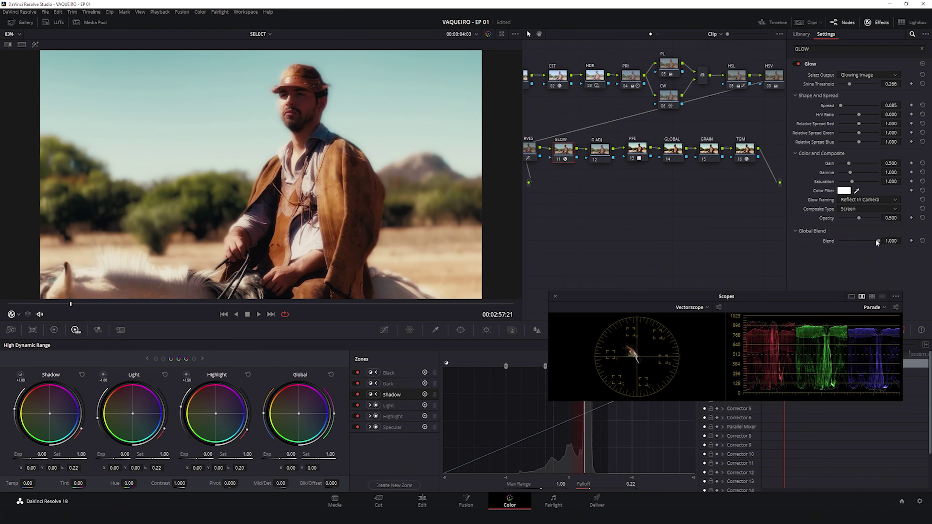
{"action": "left_click_drag", "start_coordinate": [874, 240], "coordinate": [851, 242]}
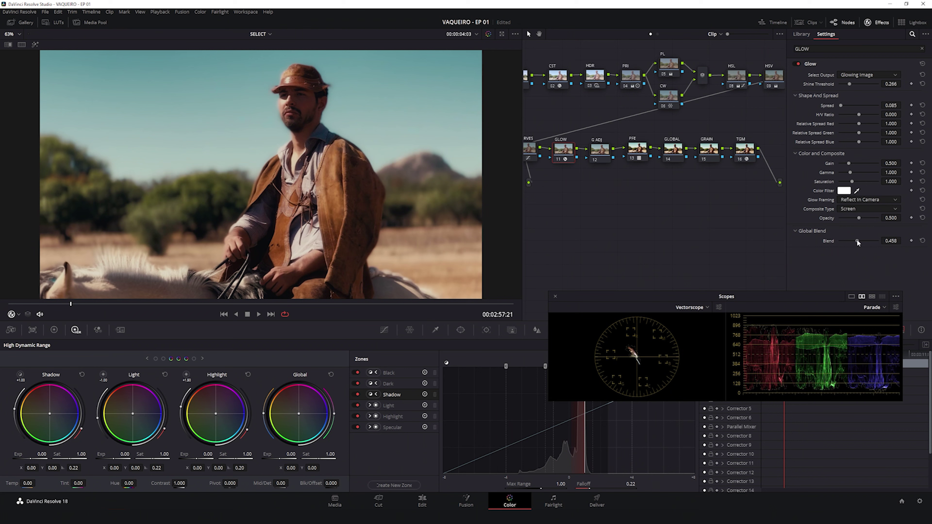
{"action": "left_click_drag", "start_coordinate": [852, 241], "coordinate": [855, 239]}
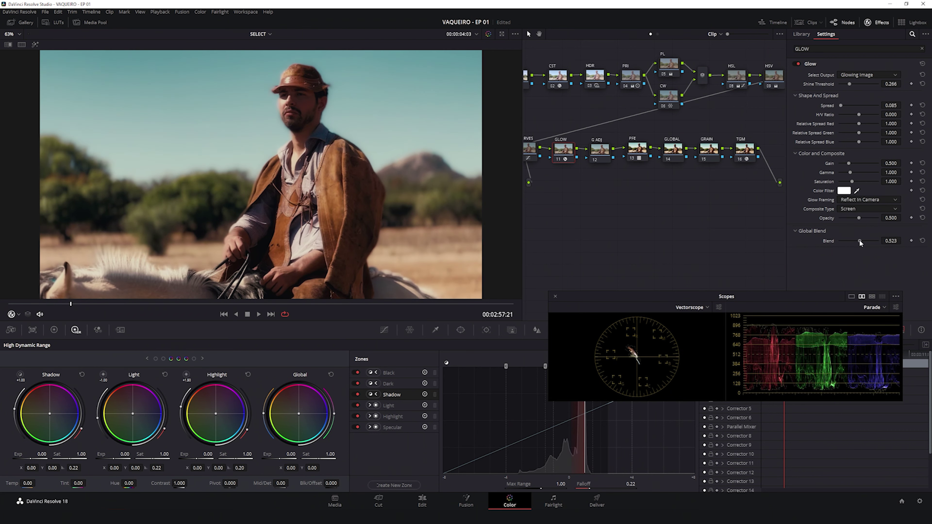
{"action": "left_click_drag", "start_coordinate": [855, 239], "coordinate": [857, 241]}
{"action": "mouse_move", "coordinate": [850, 84]}
{"action": "left_mouse_down"}
{"action": "mouse_move", "coordinate": [833, 81]}
{"action": "mouse_move", "coordinate": [851, 88]}
{"action": "left_mouse_up"}
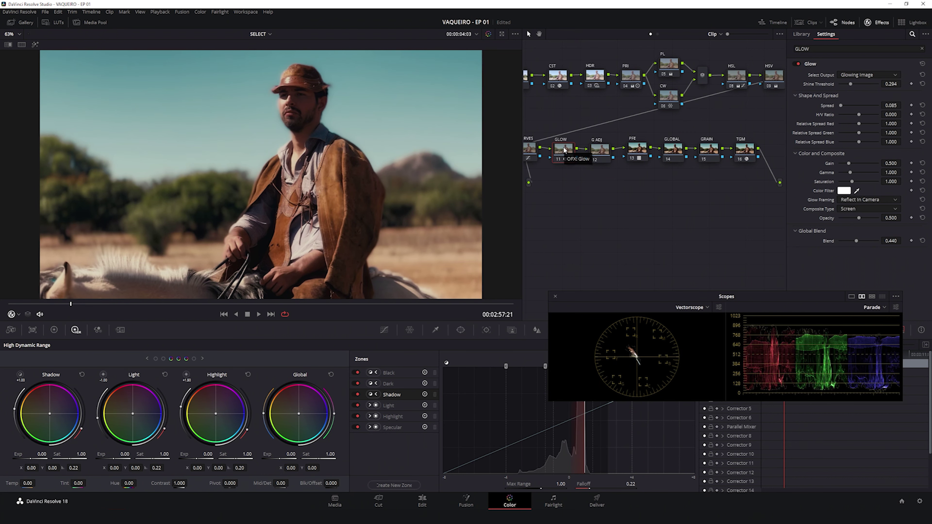
Compare the shot with GLOW toggled off, then bring up the G ADJ node's custom curves.
{"action": "key", "text": "ctrl+d"}
{"action": "key", "text": "ctrl+d"}
{"action": "left_click", "coordinate": [604, 150]}
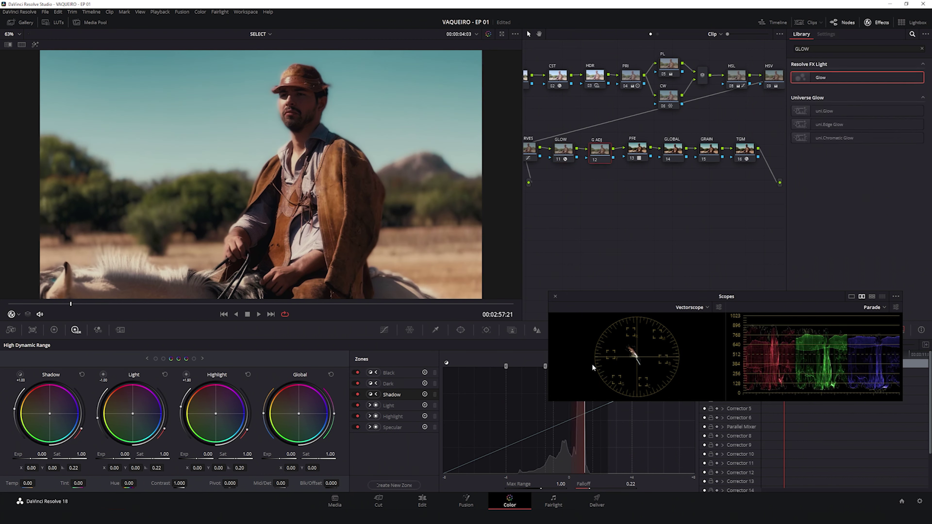
{"action": "left_click", "coordinate": [384, 330]}
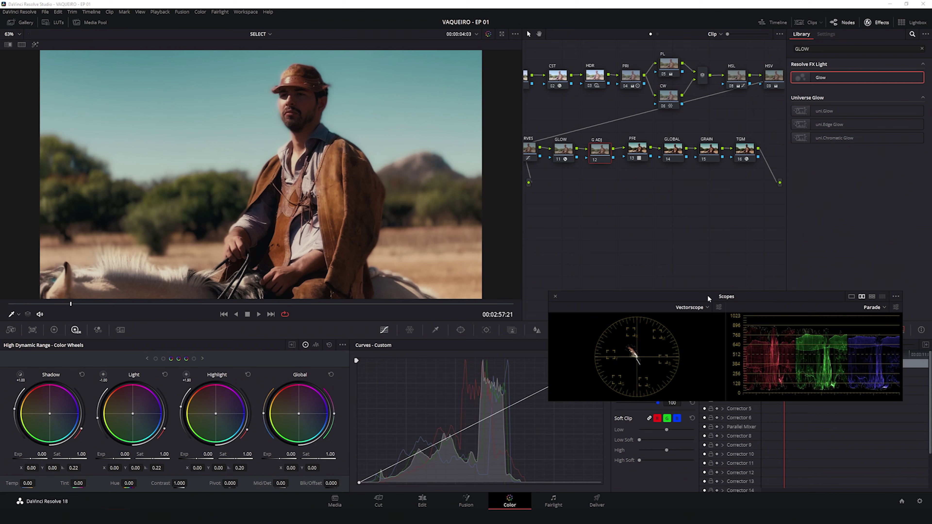
{"action": "left_click_drag", "start_coordinate": [769, 299], "coordinate": [791, 215]}
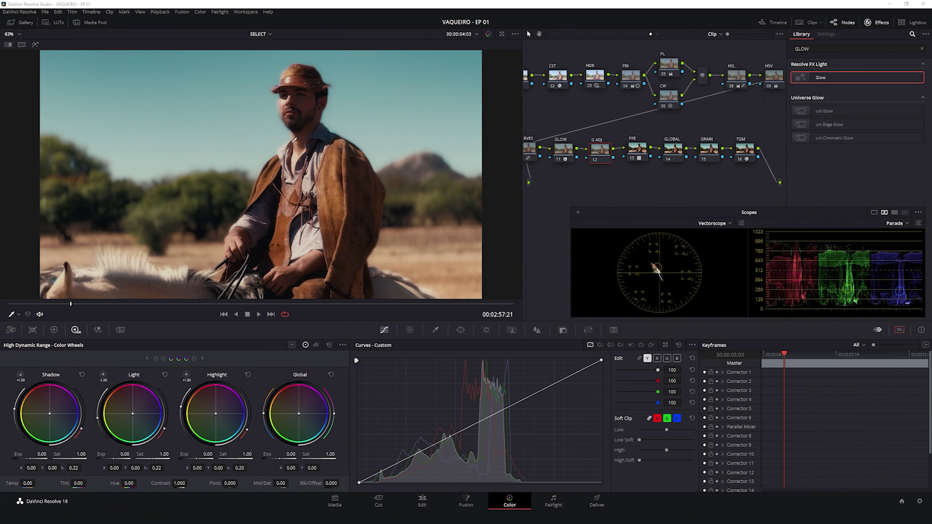
{"action": "left_click", "coordinate": [564, 151]}
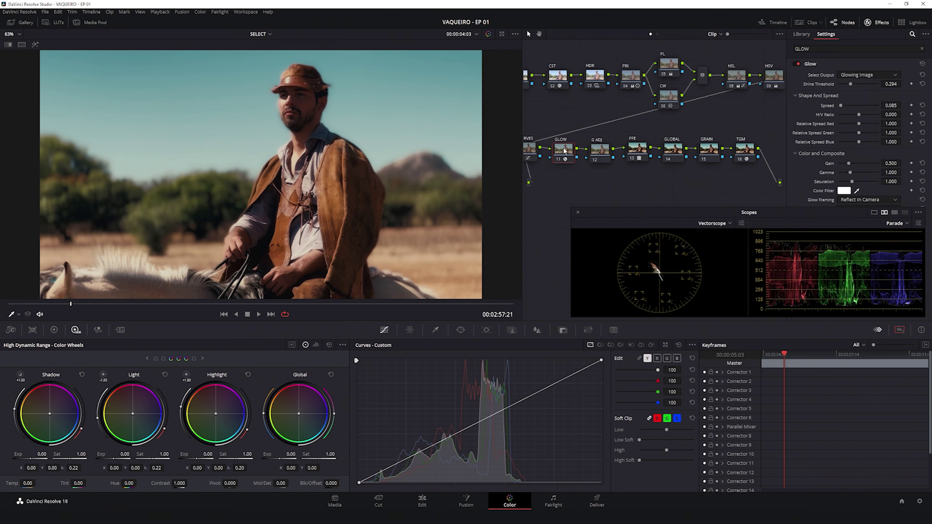
{"action": "left_click", "coordinate": [601, 154]}
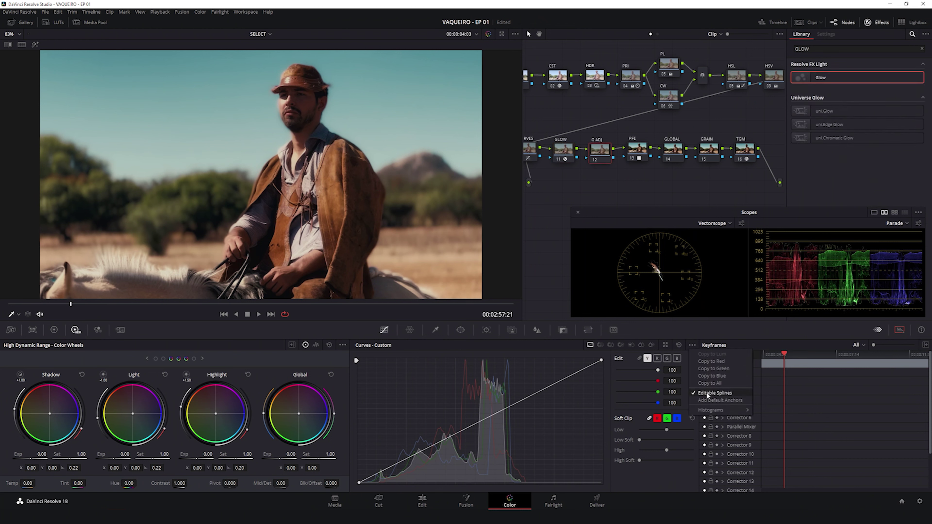
Pull the G ADJ curve slightly down and lower its top end to darken highlights.
{"action": "left_click_drag", "start_coordinate": [560, 382], "coordinate": [547, 389]}
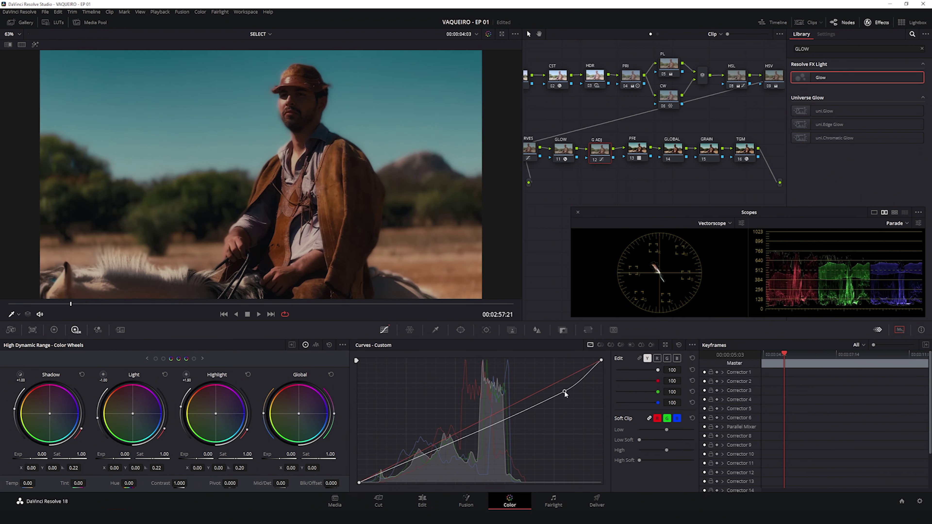
{"action": "right_click", "coordinate": [549, 391]}
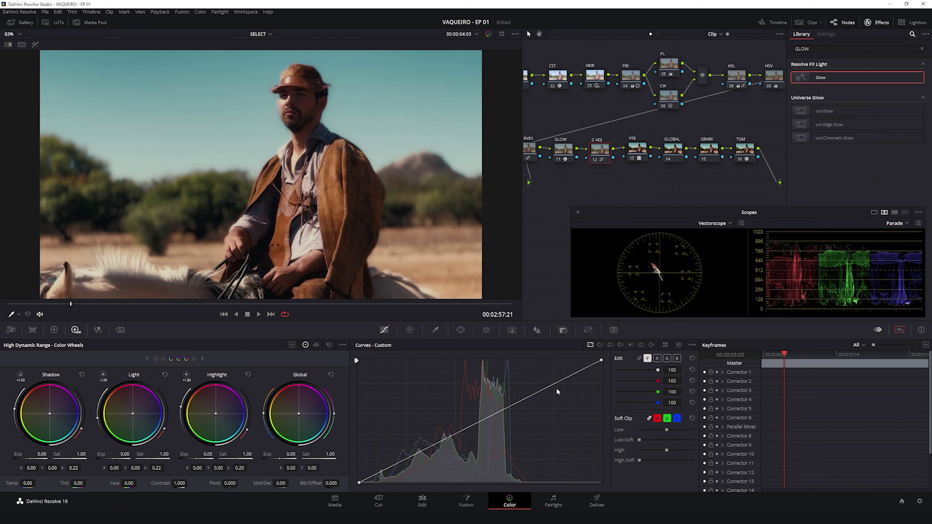
{"action": "left_click_drag", "start_coordinate": [562, 379], "coordinate": [560, 386]}
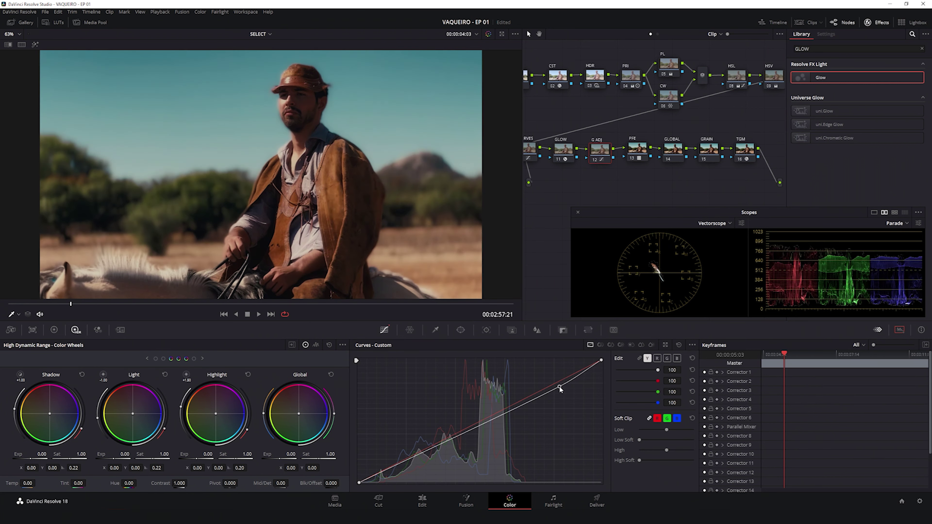
{"action": "left_click_drag", "start_coordinate": [559, 386], "coordinate": [560, 386]}
{"action": "left_click", "coordinate": [665, 345]}
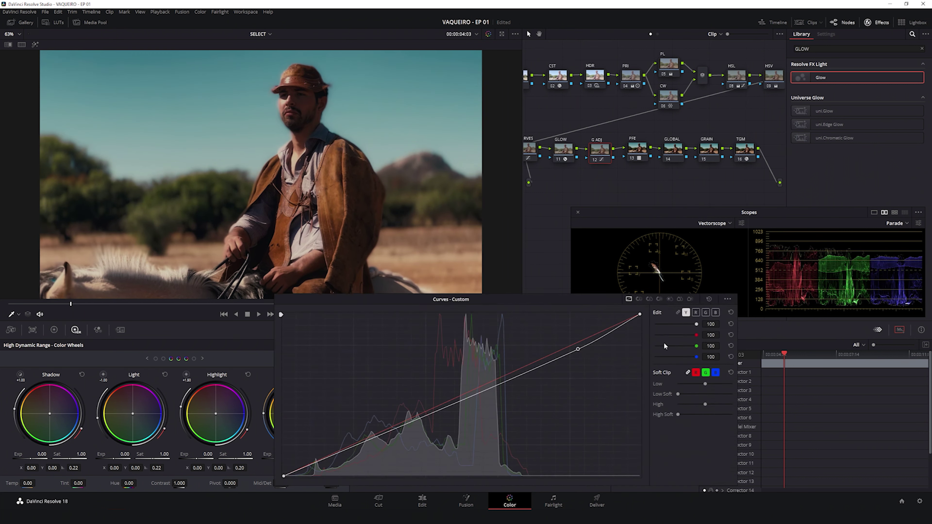
{"action": "left_click_drag", "start_coordinate": [640, 315], "coordinate": [640, 323]}
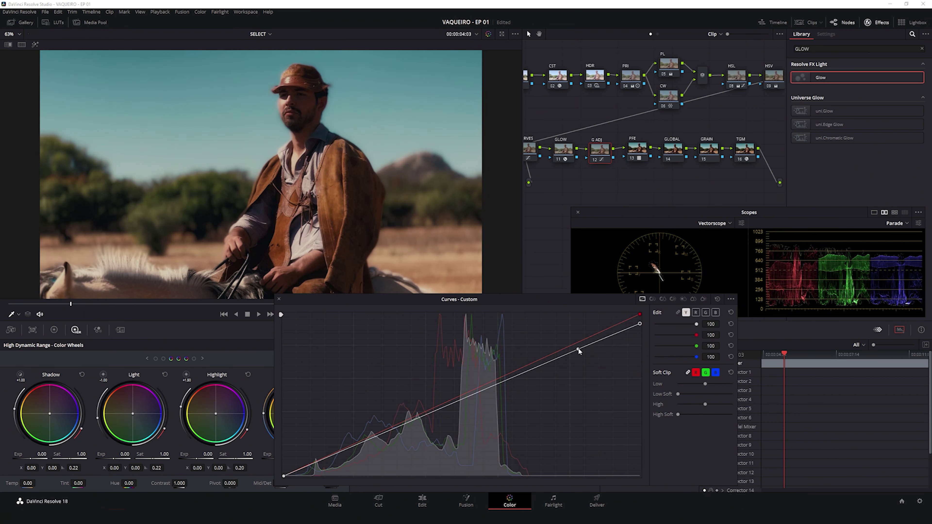
{"action": "left_click_drag", "start_coordinate": [578, 349], "coordinate": [580, 352]}
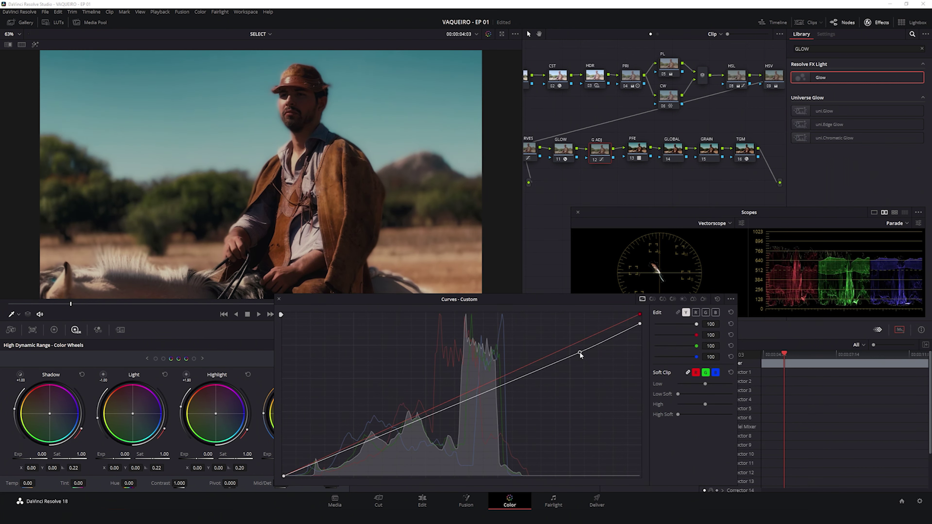
{"action": "left_click", "coordinate": [279, 299]}
{"action": "left_click_drag", "start_coordinate": [605, 132], "coordinate": [553, 173]}
Toggle GLOW and G ADJ off and on for before/after comparisons, then close the Effects Library.
{"action": "key", "text": "ctrl+d"}
{"action": "key", "text": "ctrl+d"}
{"action": "key", "text": "ctrl+d"}
{"action": "key", "text": "ctrl+d"}
{"action": "key", "text": "ctrl+d"}
{"action": "key", "text": "ctrl+d"}
{"action": "key", "text": "ctrl+d"}
{"action": "key", "text": "ctrl+d"}
{"action": "key", "text": "ctrl+d"}
{"action": "key", "text": "ctrl+d"}
{"action": "key", "text": "ctrl+d"}
{"action": "key", "text": "ctrl+d"}
{"action": "key", "text": "ctrl+d"}
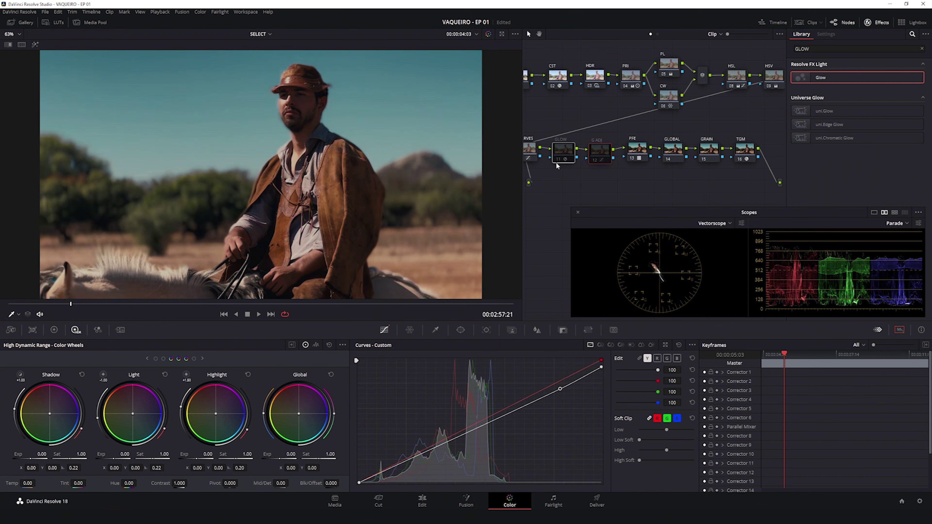
{"action": "key", "text": "ctrl+d"}
{"action": "key", "text": "ctrl+d"}
{"action": "key", "text": "ctrl+d"}
{"action": "key", "text": "ctrl+d"}
{"action": "key", "text": "ctrl+d"}
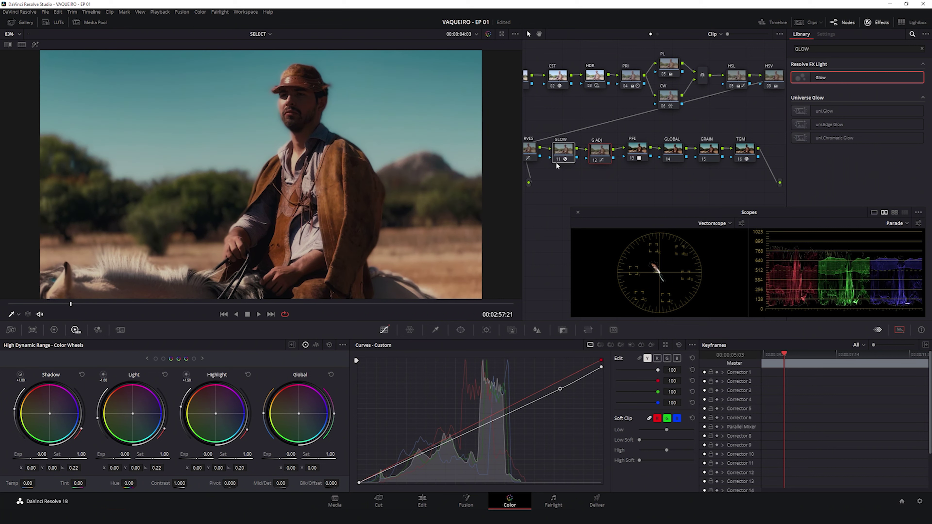
{"action": "key", "text": "ctrl+d"}
{"action": "key", "text": "ctrl+d"}
{"action": "left_click_drag", "start_coordinate": [602, 153], "coordinate": [603, 151]}
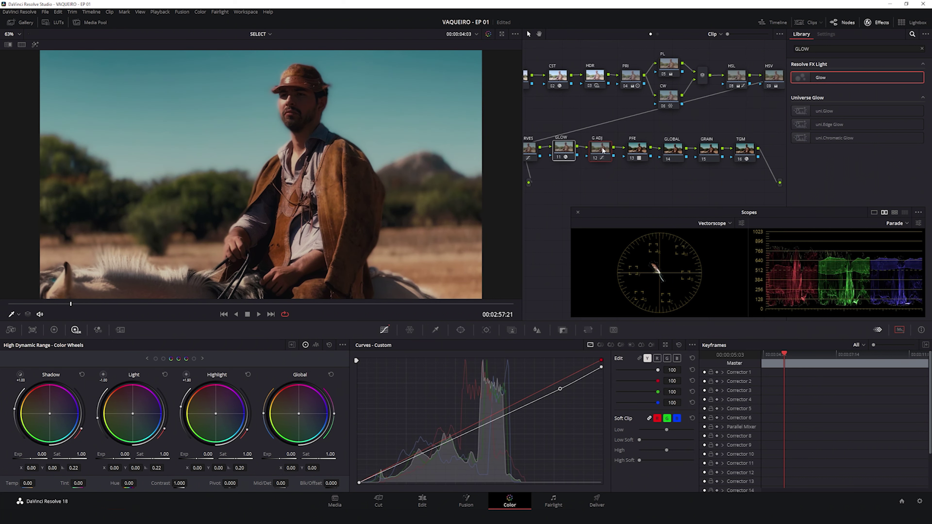
{"action": "left_click", "coordinate": [877, 23]}
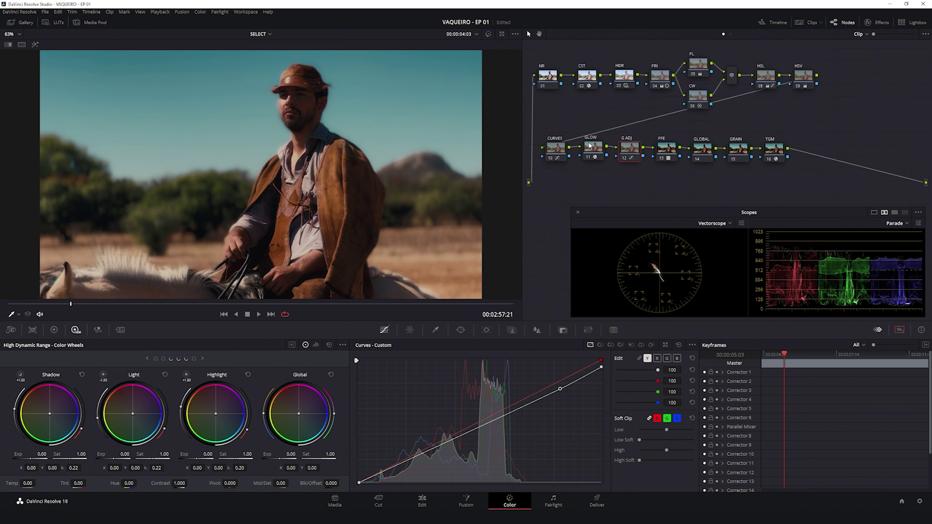
{"action": "left_click", "coordinate": [602, 151]}
Review the HSL and CW nodes with the palette switched to Primaries Color Wheels.
{"action": "left_click", "coordinate": [769, 76]}
{"action": "left_click", "coordinate": [52, 332]}
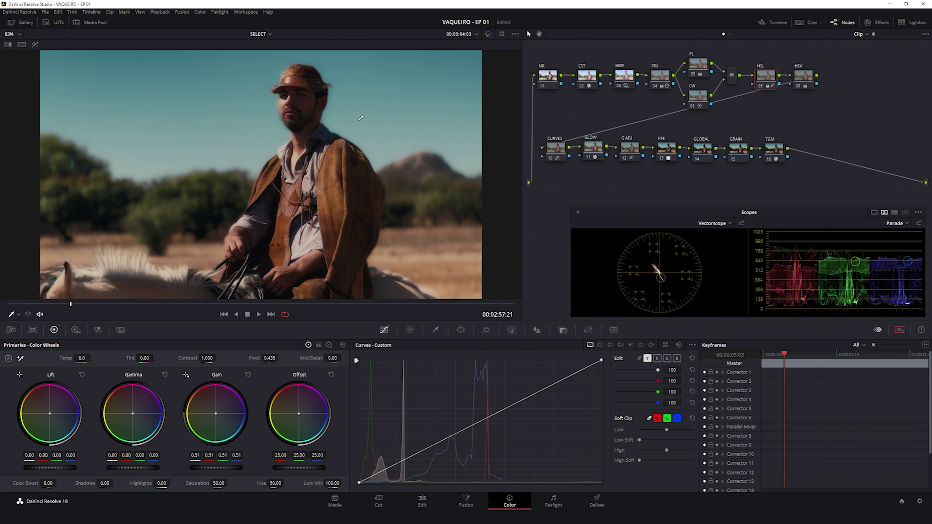
{"action": "left_click", "coordinate": [699, 99]}
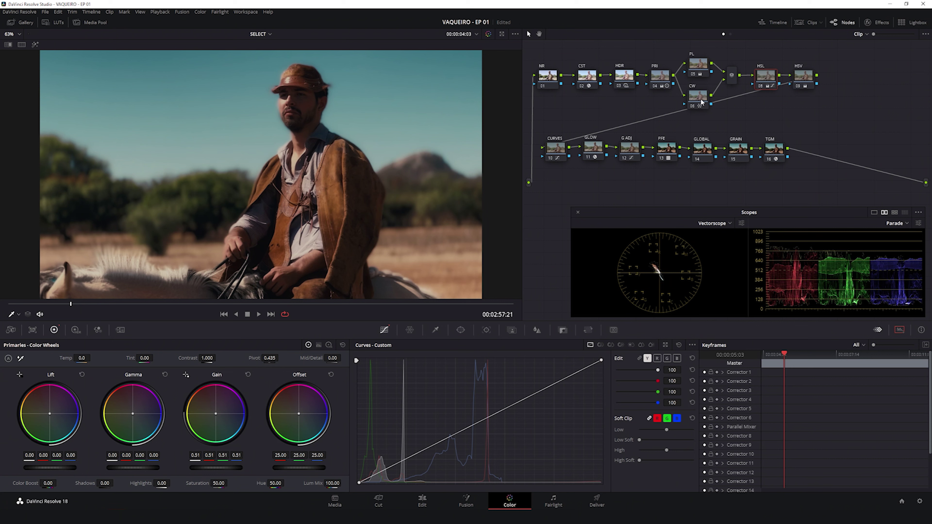
Shift one CW Color Warper point to Hue 0.44, Sat 1.07 in the enlarged warper.
{"action": "left_click", "coordinate": [414, 330]}
{"action": "left_click", "coordinate": [663, 344]}
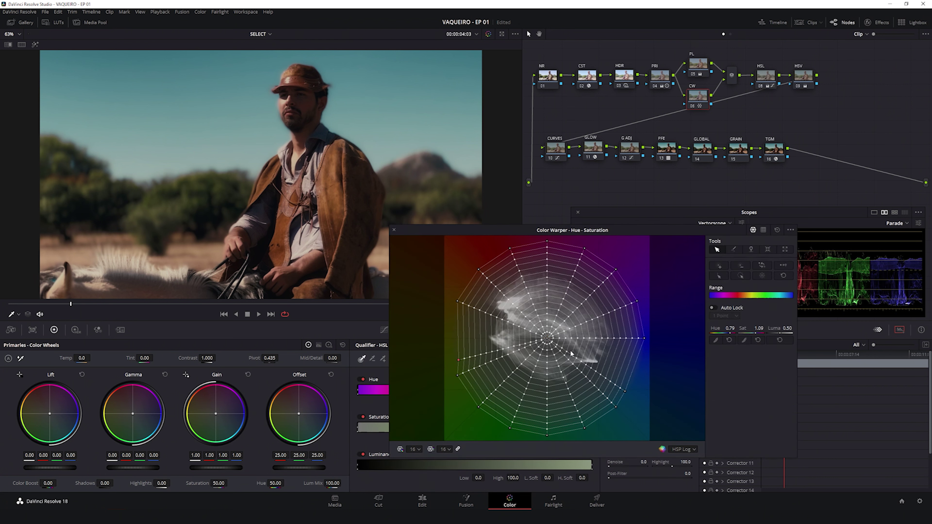
{"action": "left_click_drag", "start_coordinate": [624, 393], "coordinate": [619, 395]}
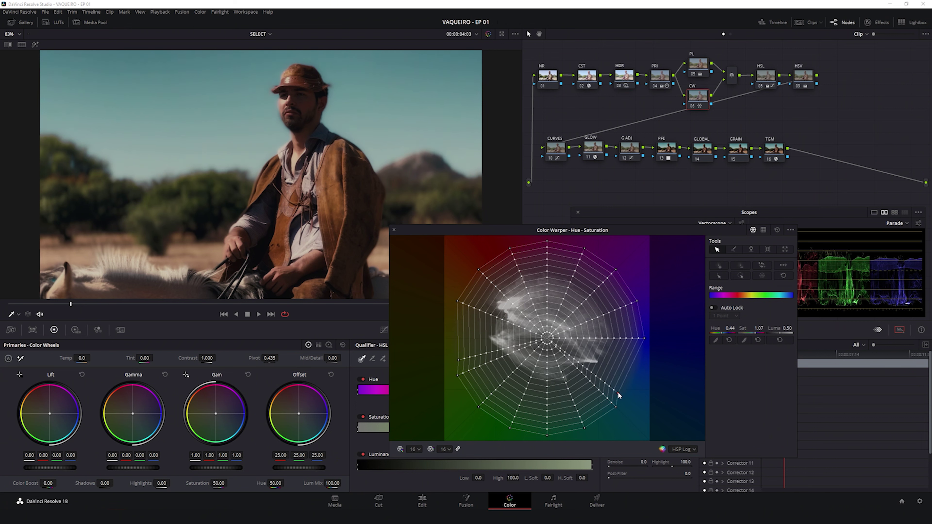
{"action": "left_click_drag", "start_coordinate": [618, 392], "coordinate": [617, 391]}
{"action": "left_click", "coordinate": [395, 231]}
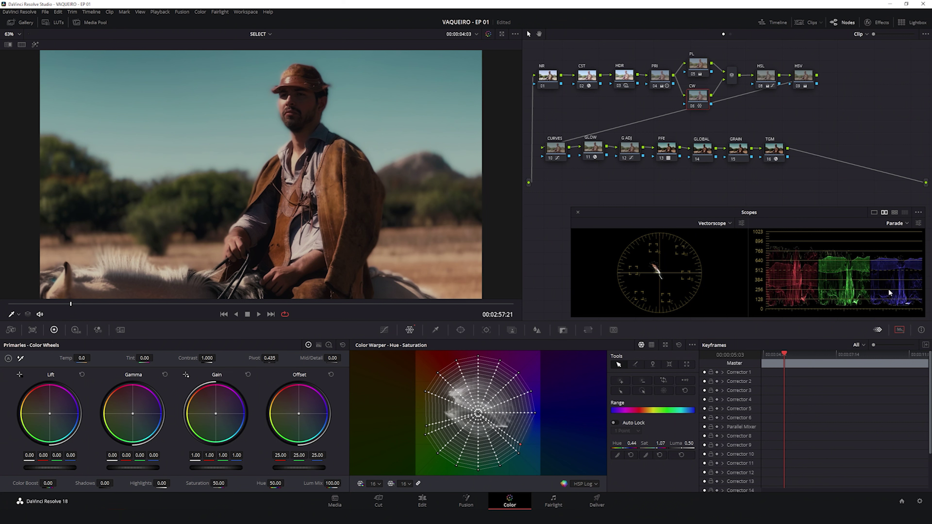
Move the Scopes window up and left and enlarge it.
{"action": "left_click_drag", "start_coordinate": [830, 212], "coordinate": [810, 195]}
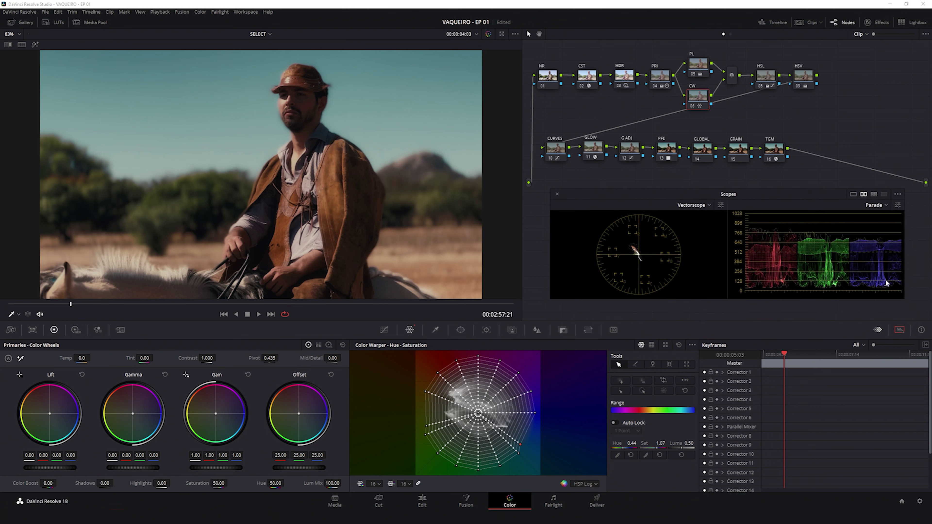
{"action": "left_click_drag", "start_coordinate": [903, 299], "coordinate": [929, 306]}
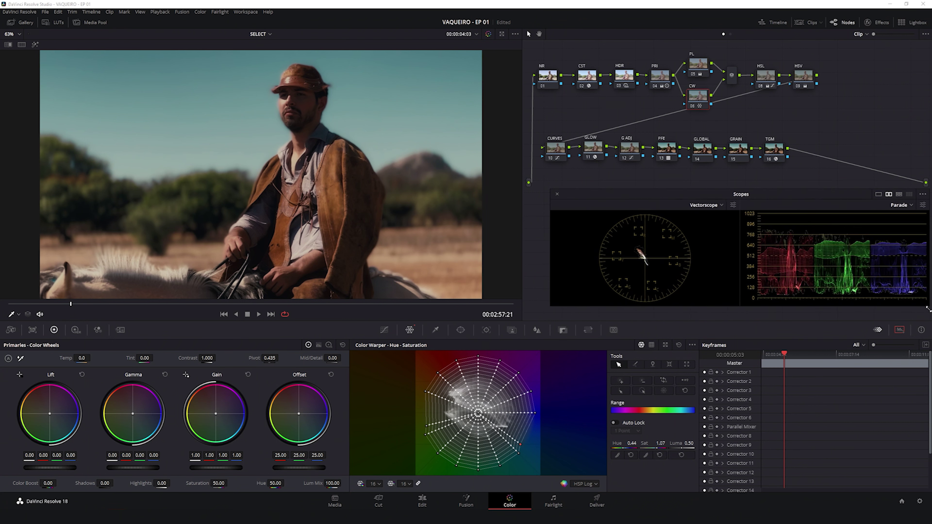
{"action": "left_click_drag", "start_coordinate": [777, 194], "coordinate": [766, 203]}
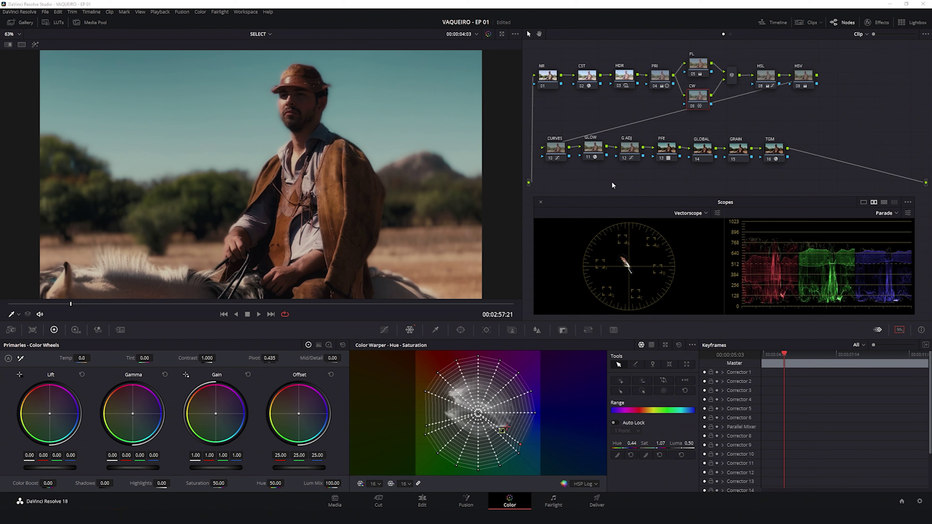
Select the GLOBAL node and show its Custom curves editor enlarged in its own window.
{"action": "left_click", "coordinate": [705, 152]}
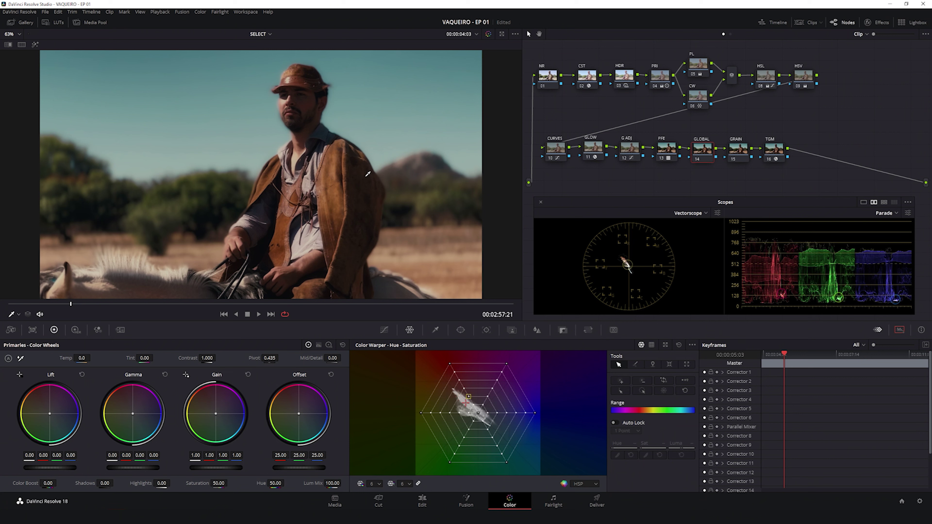
{"action": "left_click", "coordinate": [385, 330]}
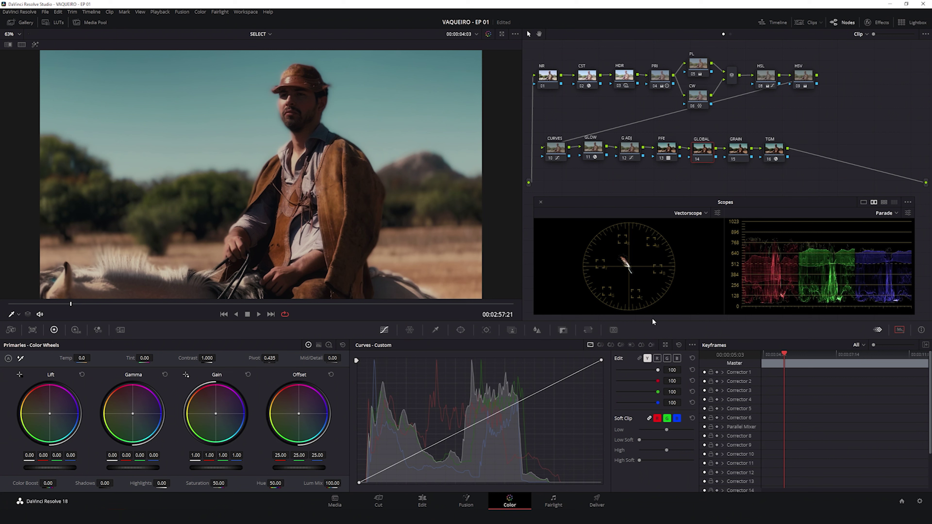
{"action": "left_click", "coordinate": [666, 346]}
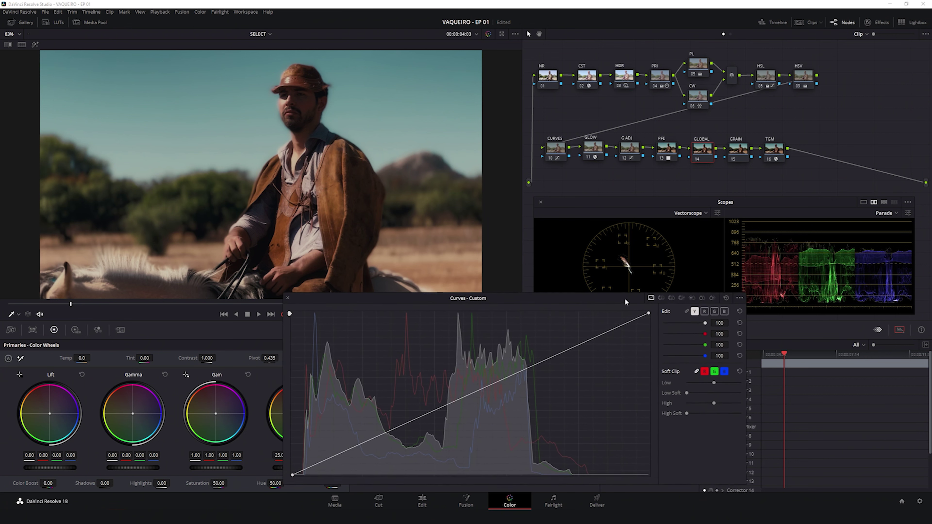
Try moving the GLOBAL curve's black point right, return it to the corner, then disable GLOBAL.
{"action": "left_click_drag", "start_coordinate": [625, 299], "coordinate": [630, 288]}
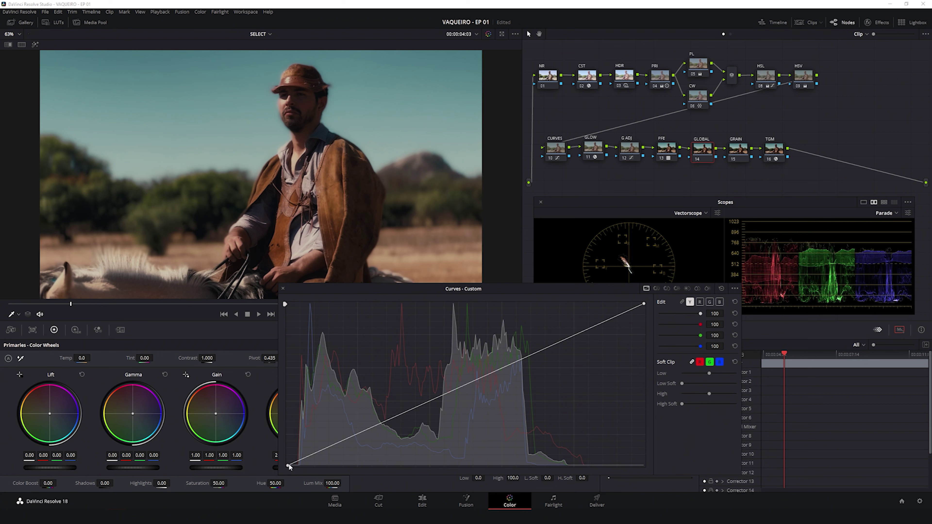
{"action": "left_click_drag", "start_coordinate": [287, 466], "coordinate": [296, 466]}
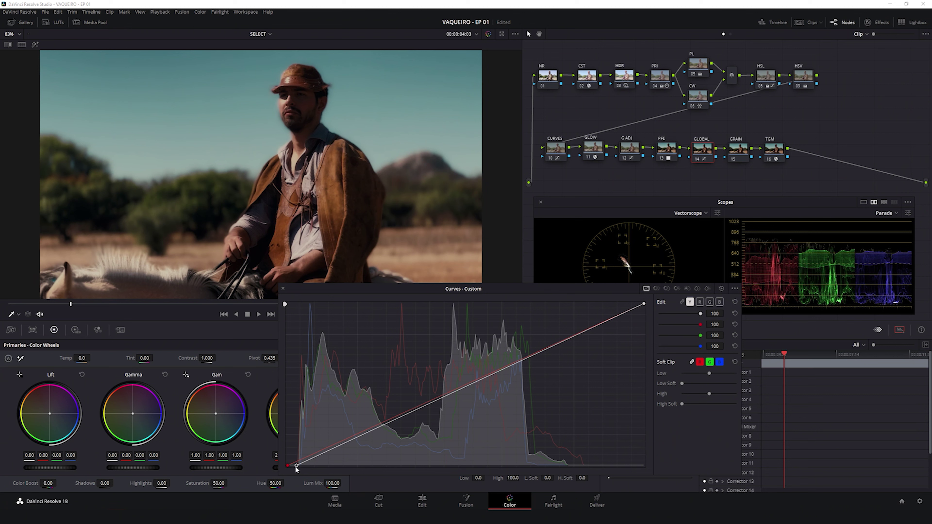
{"action": "left_click_drag", "start_coordinate": [297, 469], "coordinate": [287, 471]}
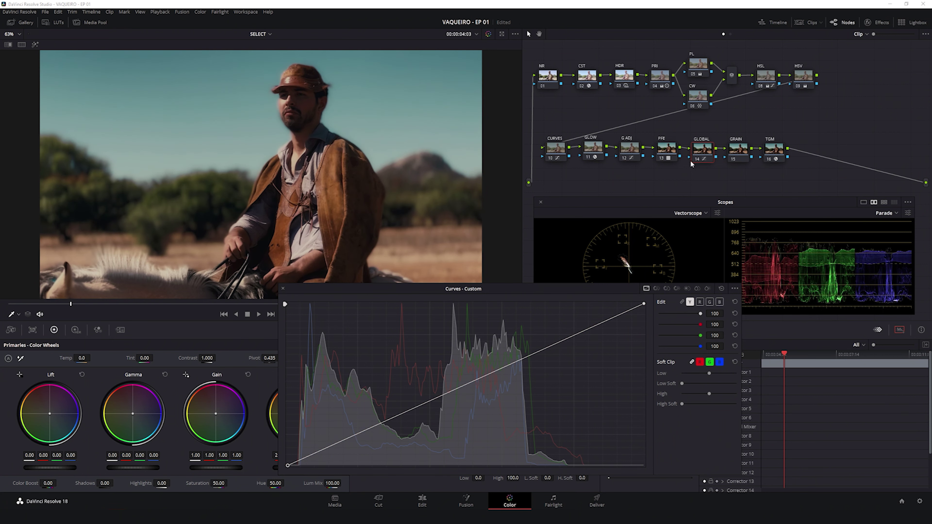
{"action": "key", "text": "ctrl+d"}
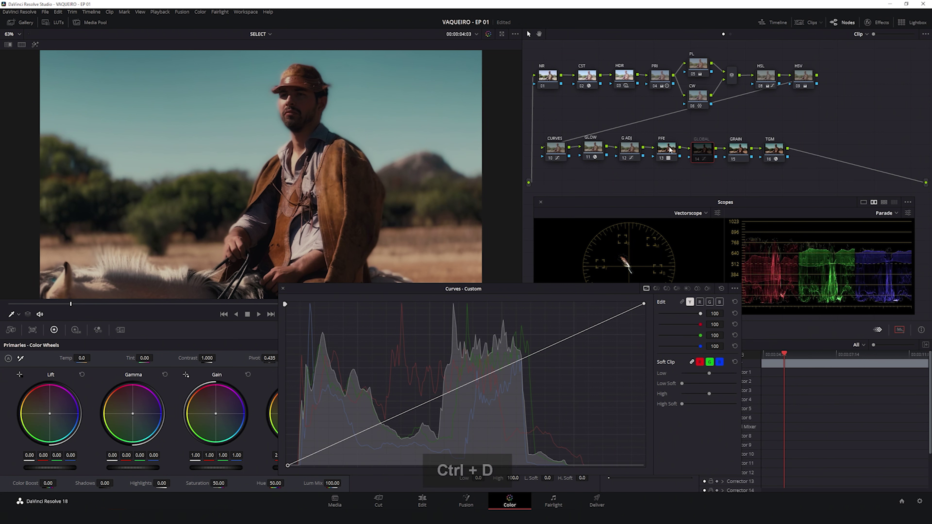
Test crushed blacks on a temporary serial node before PFE, then delete node 13.
{"action": "left_click", "coordinate": [671, 149]}
{"action": "key", "text": "shift+s"}
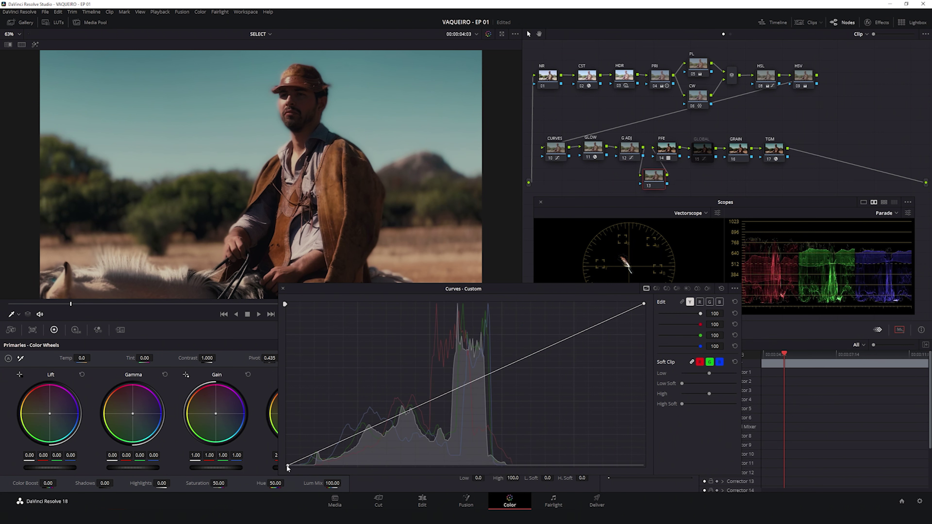
{"action": "mouse_move", "coordinate": [288, 466]}
{"action": "left_mouse_down"}
{"action": "mouse_move", "coordinate": [312, 471]}
{"action": "mouse_move", "coordinate": [289, 475]}
{"action": "left_mouse_up"}
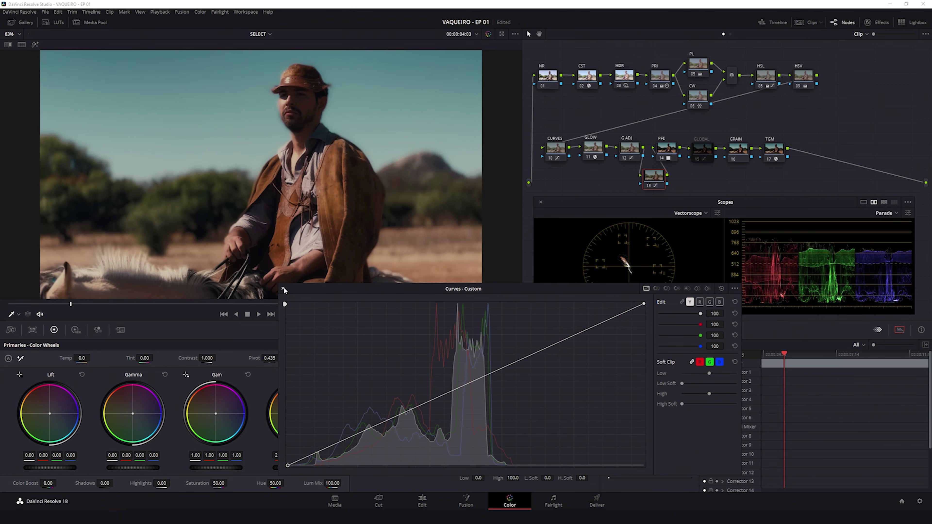
{"action": "left_click", "coordinate": [282, 289]}
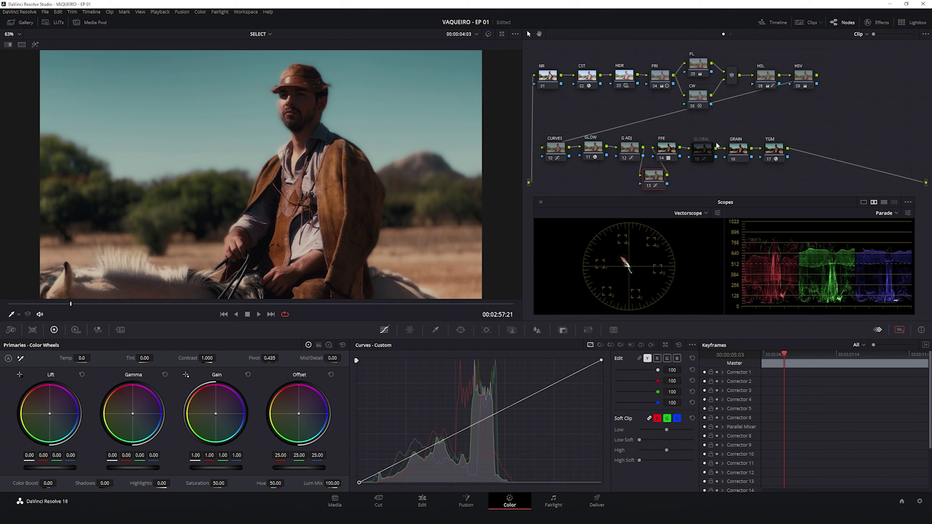
{"action": "key", "text": "Delete"}
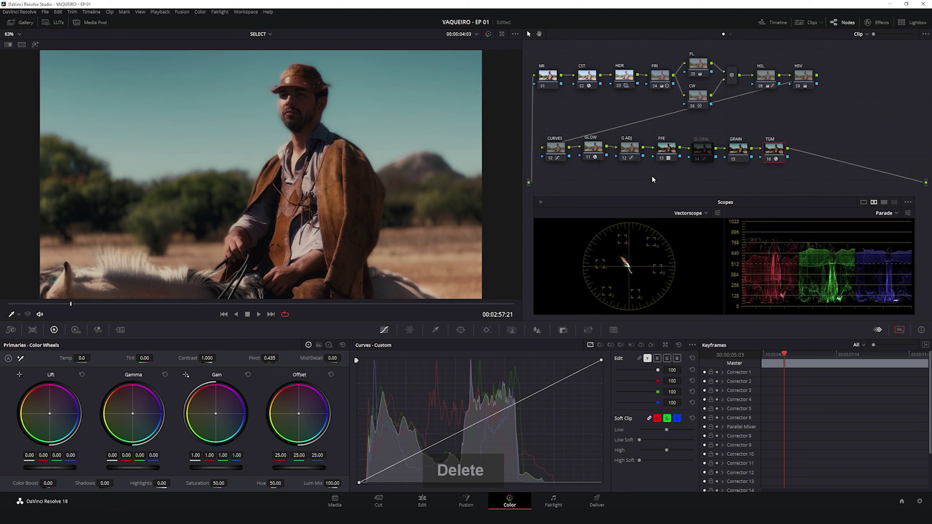
Re-enable GLOBAL, move its curve's black point slightly right, and toggle it to compare.
{"action": "left_click", "coordinate": [710, 151]}
{"action": "key", "text": "ctrl+d"}
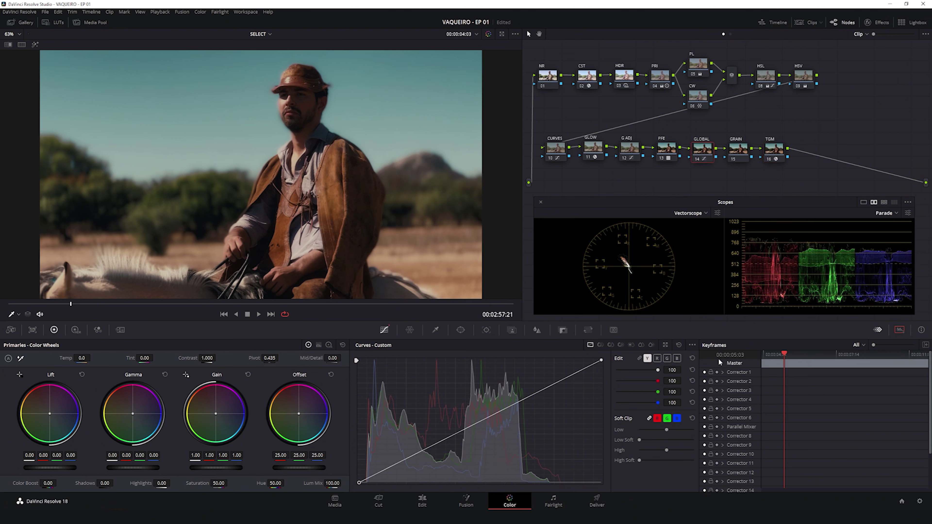
{"action": "left_click", "coordinate": [665, 346]}
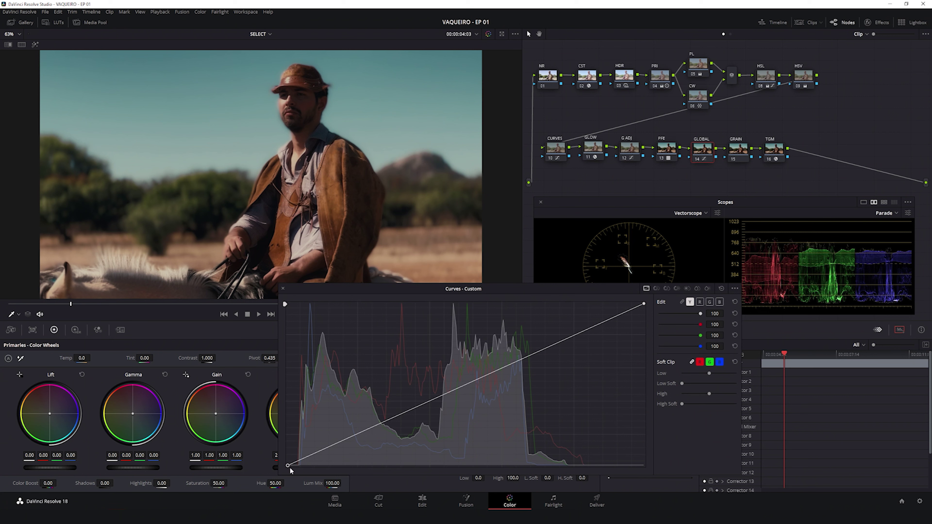
{"action": "left_click_drag", "start_coordinate": [289, 466], "coordinate": [297, 466]}
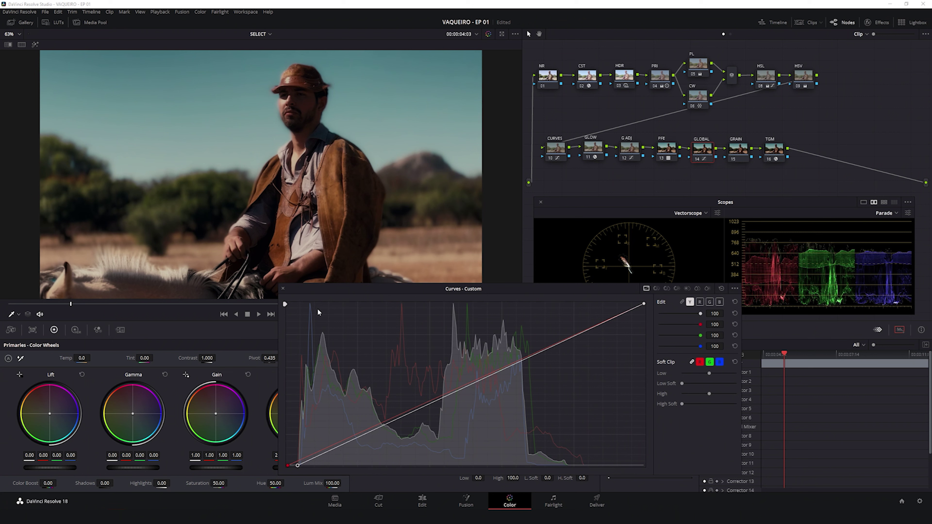
{"action": "left_click", "coordinate": [283, 289]}
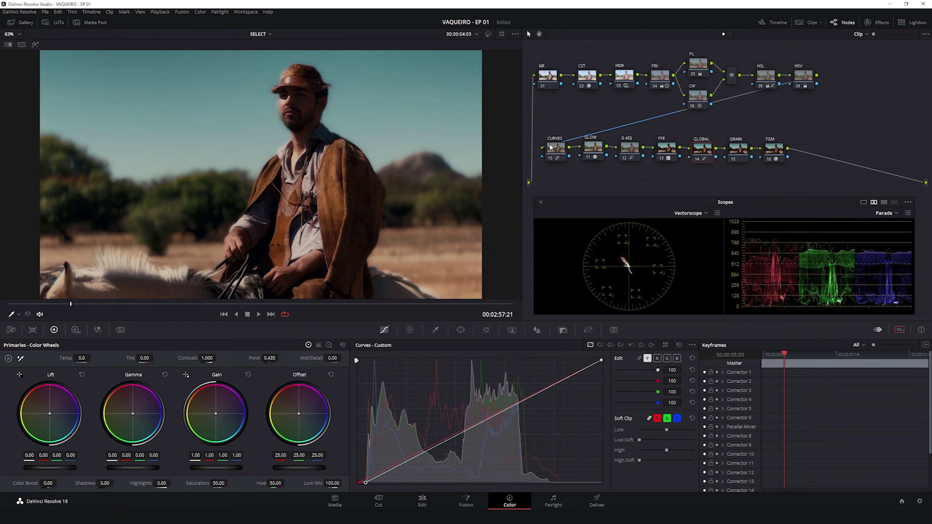
{"action": "key", "text": "ctrl+d"}
{"action": "key", "text": "ctrl+d"}
{"action": "key", "text": "ctrl+d"}
{"action": "key", "text": "ctrl+d"}
{"action": "key", "text": "ctrl+d"}
{"action": "key", "text": "ctrl+d"}
{"action": "key", "text": "ctrl+d"}
{"action": "key", "text": "ctrl+d"}
{"action": "key", "text": "ctrl+d"}
{"action": "key", "text": "ctrl+d"}
{"action": "key", "text": "ctrl+d"}
{"action": "key", "text": "ctrl+d"}
{"action": "key", "text": "ctrl+d"}
{"action": "key", "text": "ctrl+d"}
Select the HDR node in the node graph to review its wheels.
{"action": "scroll", "coordinate": [361, 90], "scroll_direction": "up", "scroll_amount": 5}
{"action": "scroll", "coordinate": [315, 100], "scroll_direction": "down", "scroll_amount": 3}
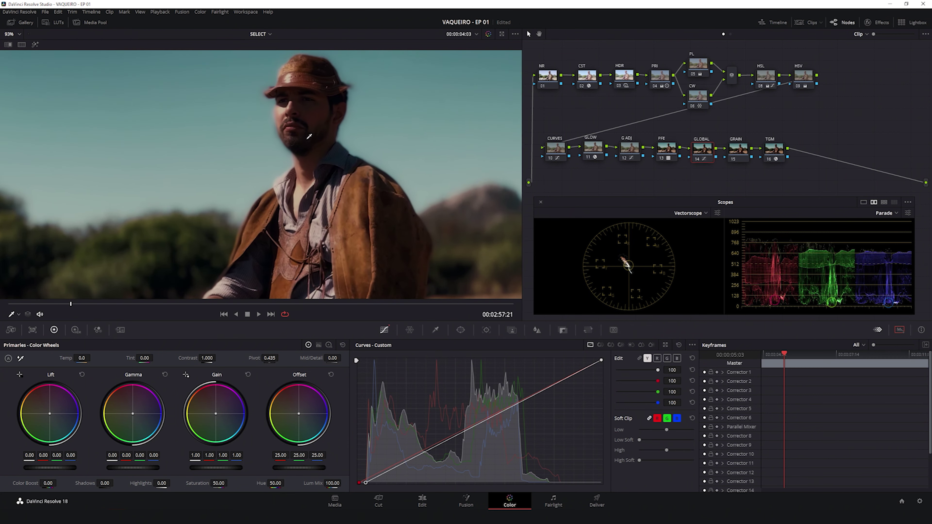
{"action": "scroll", "coordinate": [315, 100], "scroll_direction": "down", "scroll_amount": 3}
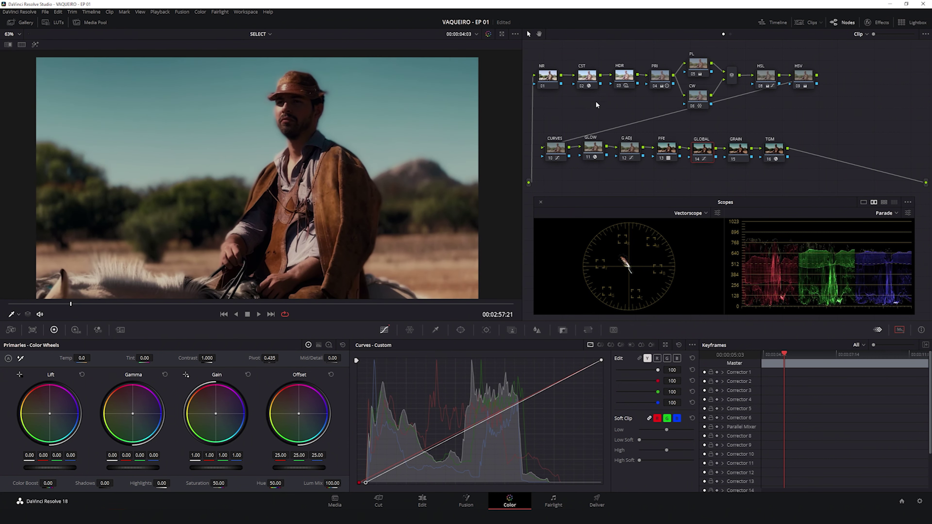
{"action": "left_click", "coordinate": [619, 77]}
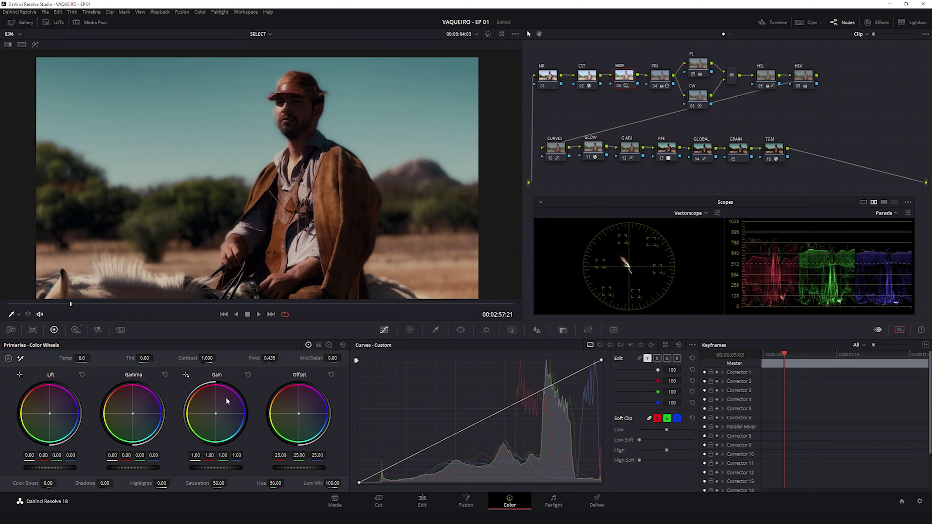
Scrub through the shot with HDR selected, stop at 00:02:57:18, and nudge the scopes left.
{"action": "left_click", "coordinate": [76, 329]}
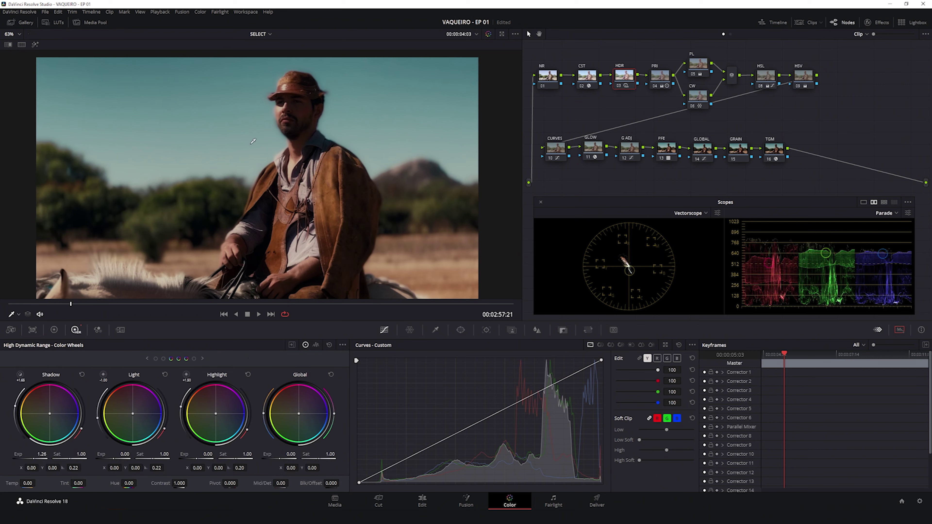
{"action": "scroll", "coordinate": [342, 149], "scroll_direction": "down", "scroll_amount": 2}
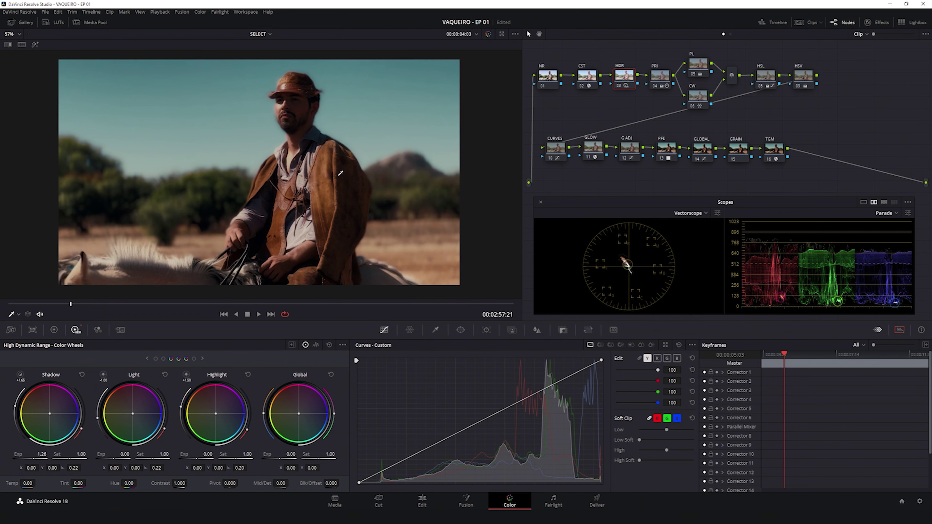
{"action": "scroll", "coordinate": [335, 179], "scroll_direction": "up", "scroll_amount": 1}
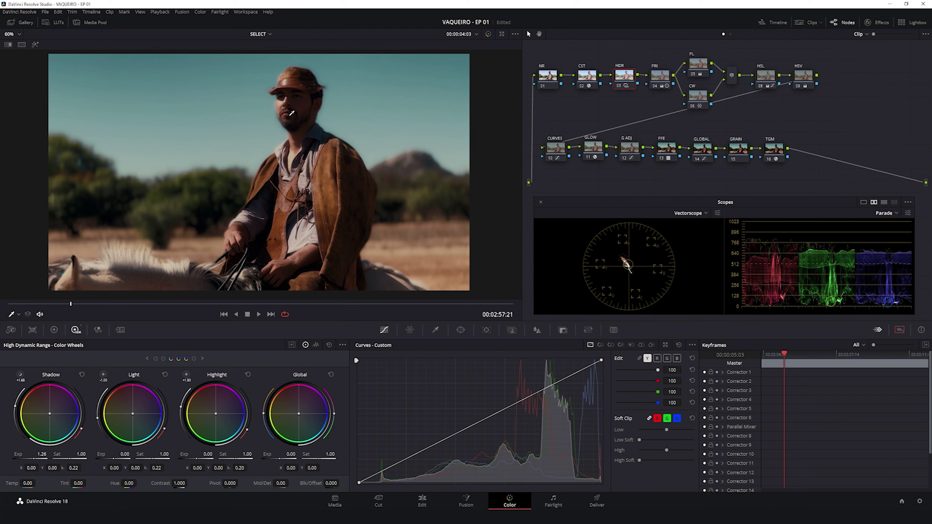
{"action": "mouse_move", "coordinate": [48, 312]}
{"action": "left_mouse_down"}
{"action": "mouse_move", "coordinate": [413, 304]}
{"action": "mouse_move", "coordinate": [77, 322]}
{"action": "mouse_move", "coordinate": [76, 303]}
{"action": "left_mouse_up"}
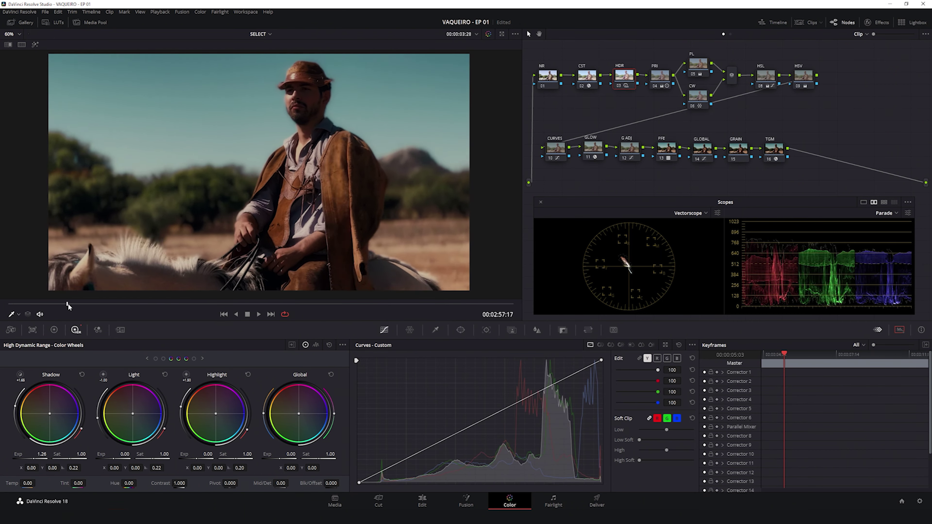
{"action": "left_click_drag", "start_coordinate": [76, 303], "coordinate": [60, 304]}
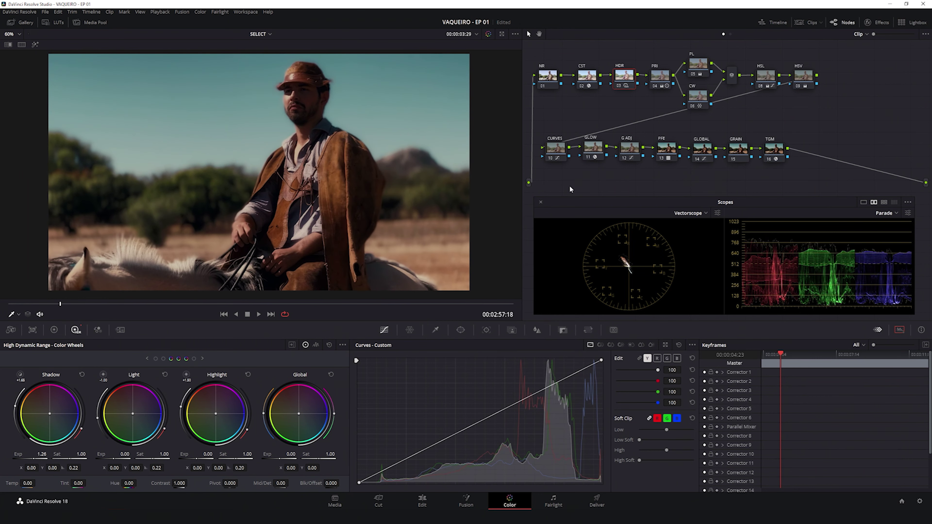
{"action": "left_click_drag", "start_coordinate": [571, 202], "coordinate": [561, 202]}
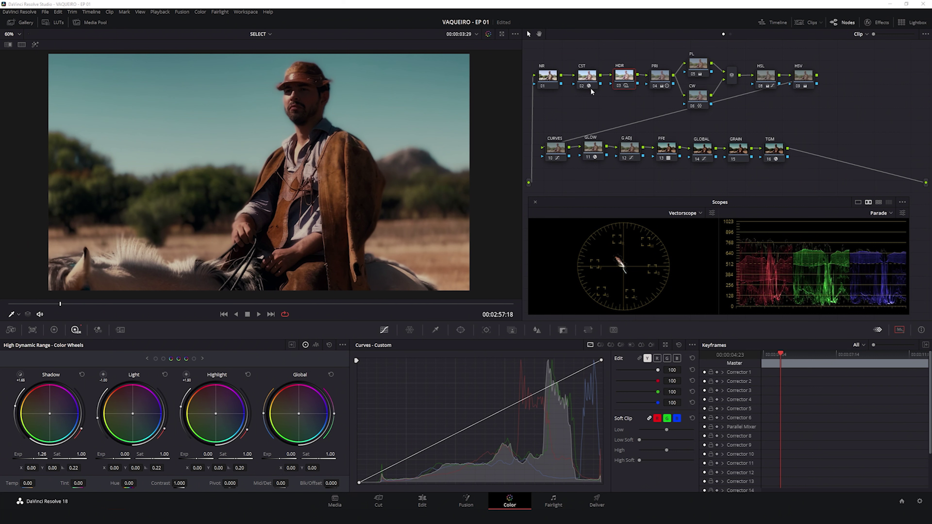
Select the NR node and scroll its settings to the spatial noise reduction controls.
{"action": "left_click", "coordinate": [739, 148]}
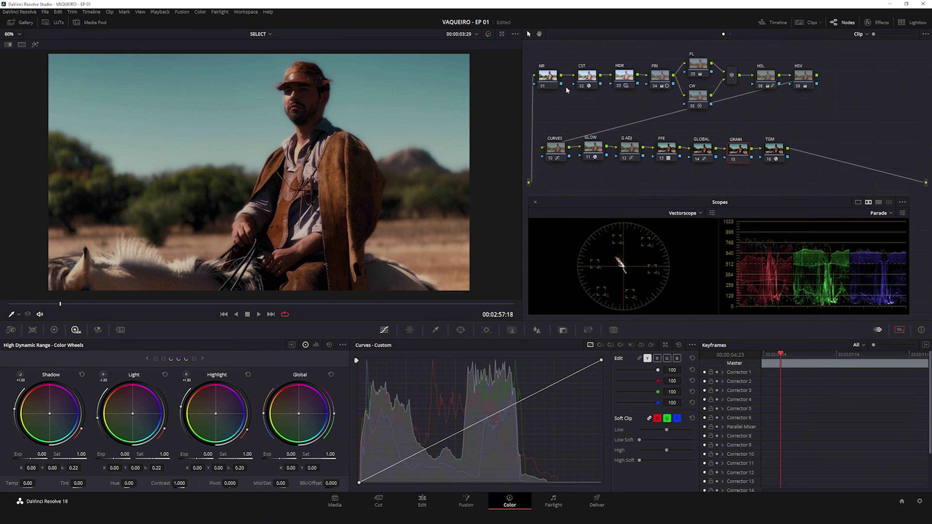
{"action": "left_click", "coordinate": [551, 89]}
{"action": "left_click", "coordinate": [120, 330]}
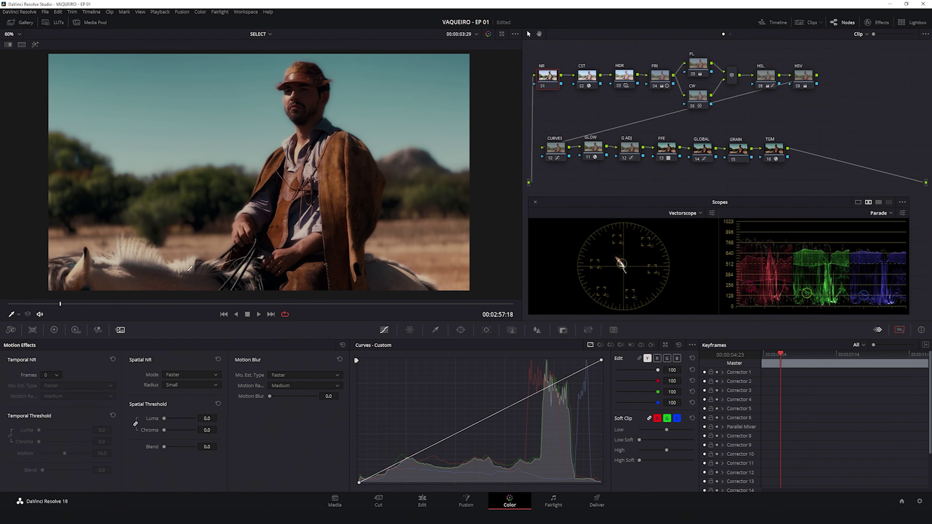
{"action": "scroll", "coordinate": [331, 122], "scroll_direction": "up", "scroll_amount": 3}
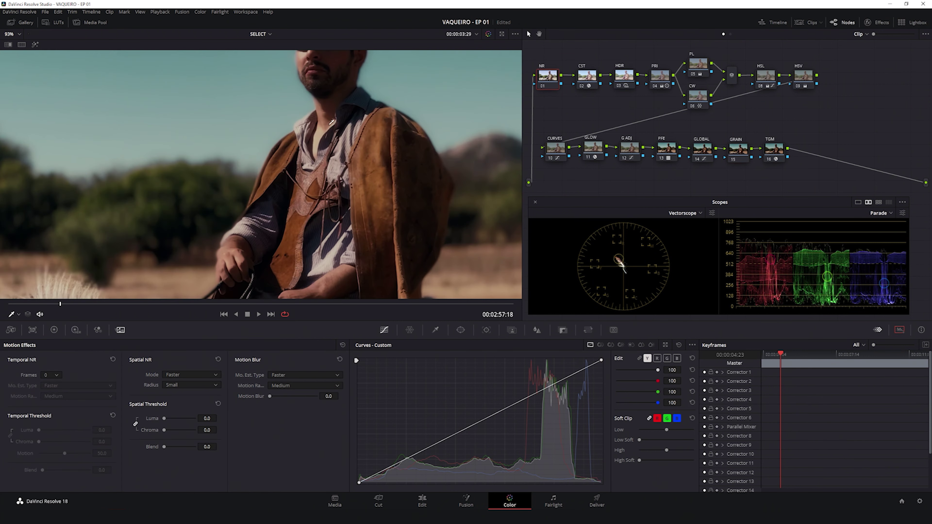
{"action": "scroll", "coordinate": [331, 123], "scroll_direction": "up", "scroll_amount": 3}
{"action": "scroll", "coordinate": [327, 218], "scroll_direction": "up", "scroll_amount": 2}
{"action": "scroll", "coordinate": [328, 218], "scroll_direction": "down", "scroll_amount": 1}
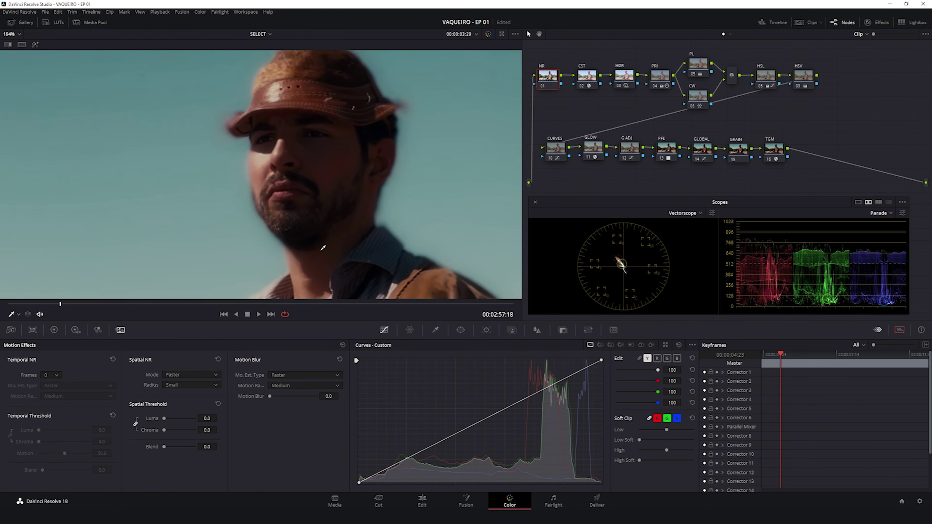
{"action": "scroll", "coordinate": [323, 248], "scroll_direction": "down", "scroll_amount": 2}
{"action": "scroll", "coordinate": [326, 249], "scroll_direction": "down", "scroll_amount": 2}
{"action": "scroll", "coordinate": [333, 250], "scroll_direction": "down", "scroll_amount": 2}
{"action": "scroll", "coordinate": [338, 251], "scroll_direction": "down", "scroll_amount": 2}
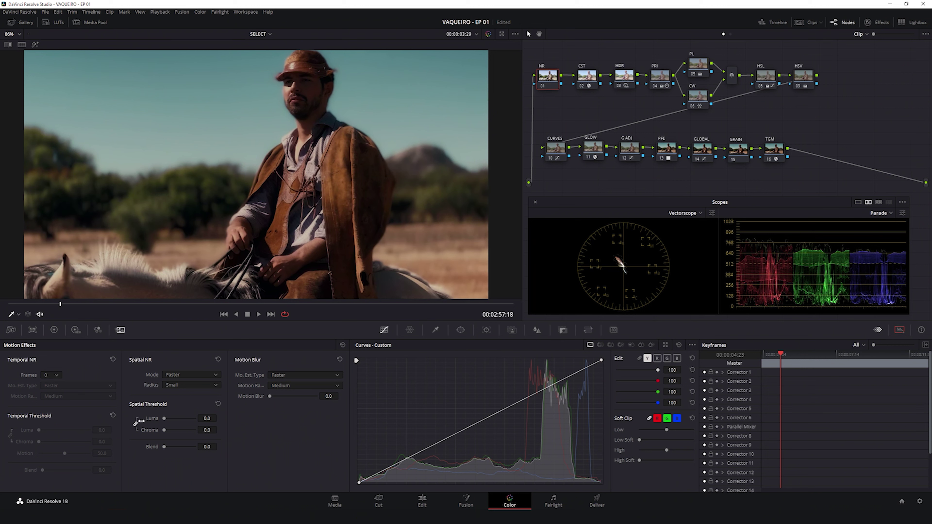
Set the Spatial Threshold Luma to 1.0 and Chroma to 5.0.
{"action": "left_click", "coordinate": [211, 416]}
{"action": "type", "text": "1"}
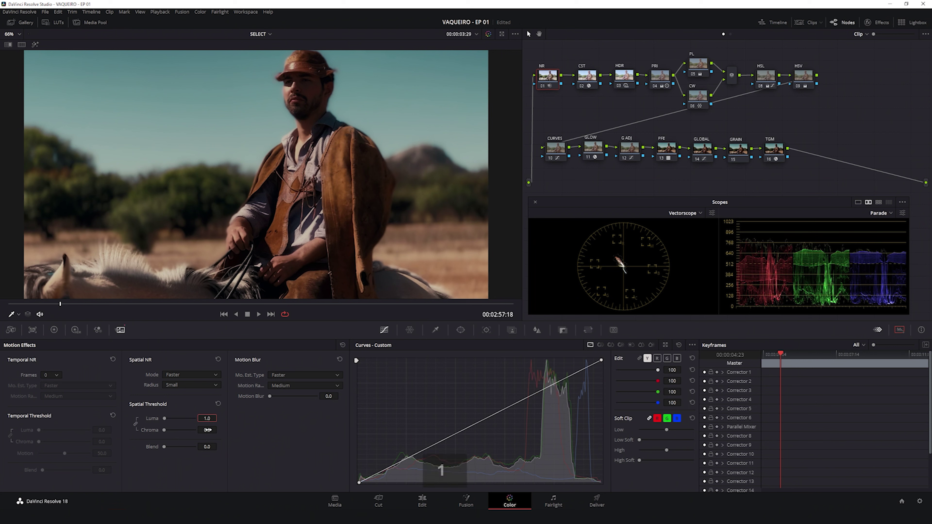
{"action": "key", "text": "Tab"}
{"action": "type", "text": "5"}
{"action": "key", "text": "Return"}
{"action": "scroll", "coordinate": [305, 193], "scroll_direction": "down", "scroll_amount": 1}
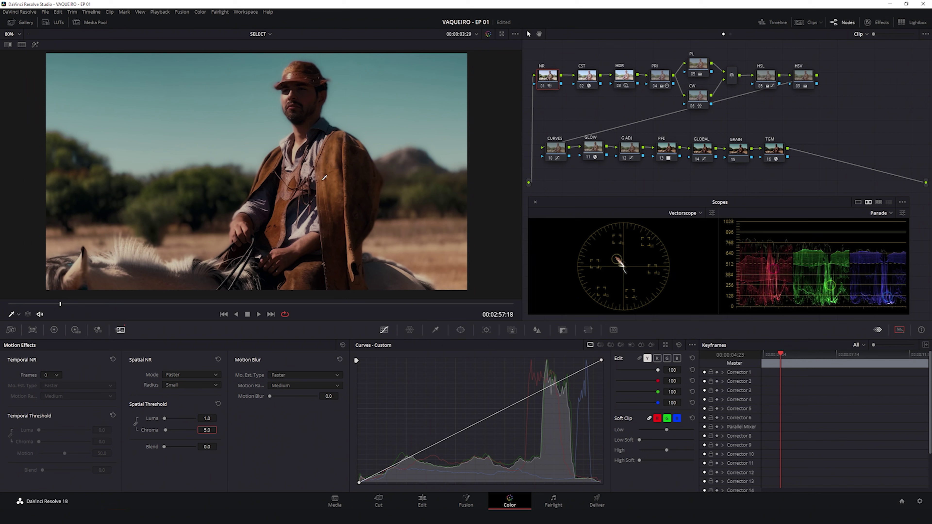
{"action": "scroll", "coordinate": [330, 181], "scroll_direction": "up", "scroll_amount": 1}
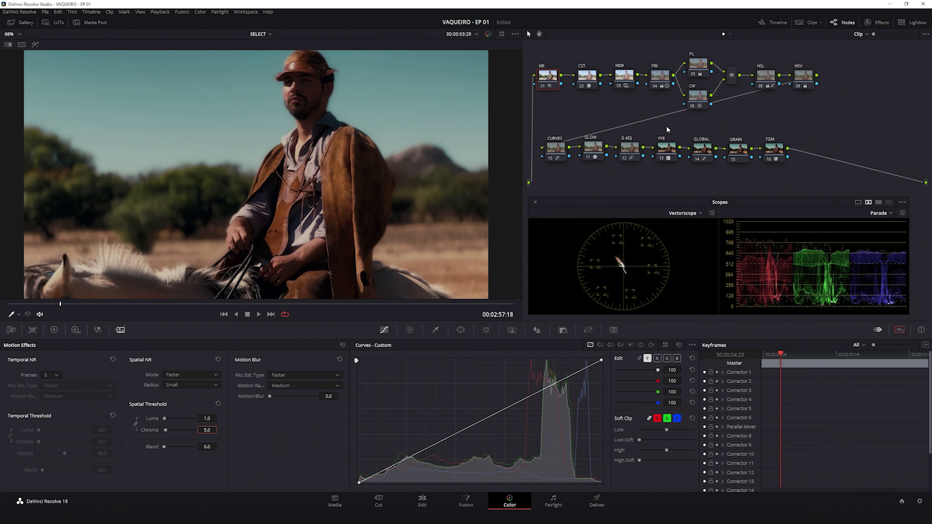
{"action": "left_click", "coordinate": [738, 149]}
Search the effects library for 'grain' and apply Film Grain to the GRAIN node.
{"action": "left_click", "coordinate": [879, 22]}
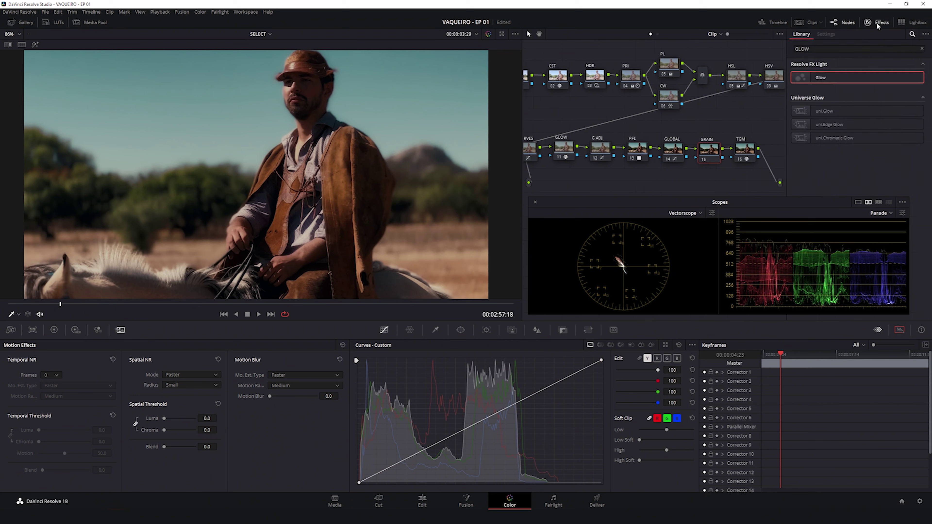
{"action": "type", "text": "grain"}
{"action": "left_click_drag", "start_coordinate": [826, 78], "coordinate": [709, 149]}
{"action": "scroll", "coordinate": [235, 132], "scroll_direction": "up", "scroll_amount": 2}
{"action": "scroll", "coordinate": [348, 220], "scroll_direction": "up", "scroll_amount": 3}
Choose the 35mm 400T grain preset, set opacity to about 0.743, and close the settings.
{"action": "left_click", "coordinate": [862, 78]}
{"action": "left_click", "coordinate": [861, 145]}
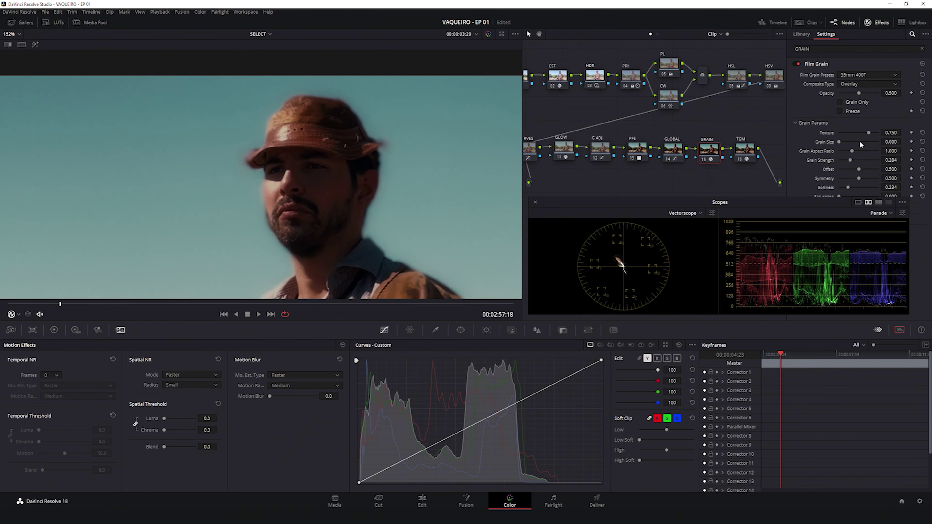
{"action": "left_click_drag", "start_coordinate": [861, 92], "coordinate": [868, 93]}
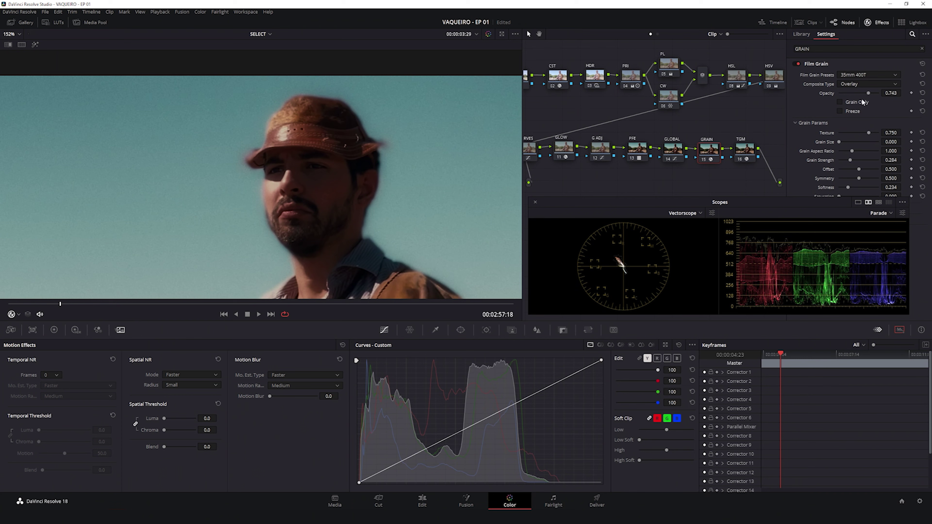
{"action": "scroll", "coordinate": [342, 225], "scroll_direction": "down", "scroll_amount": 5}
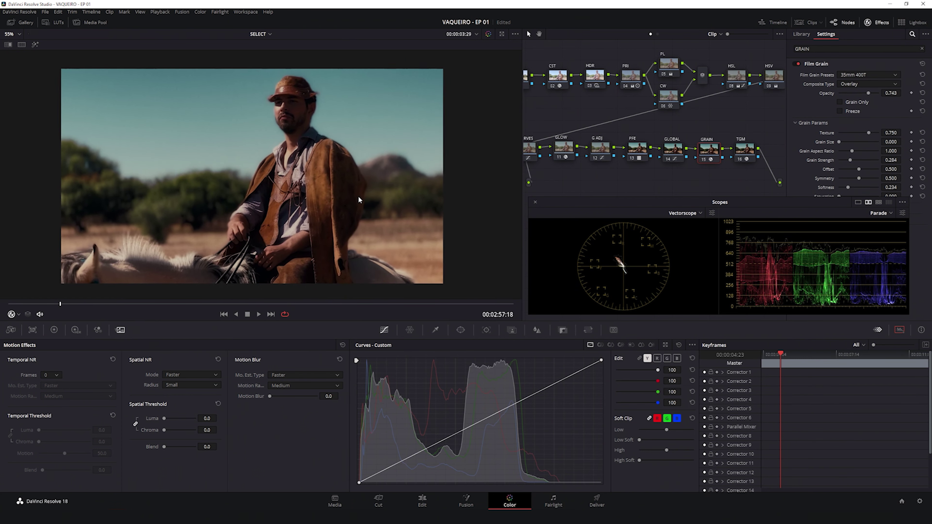
{"action": "scroll", "coordinate": [364, 194], "scroll_direction": "up", "scroll_amount": 2}
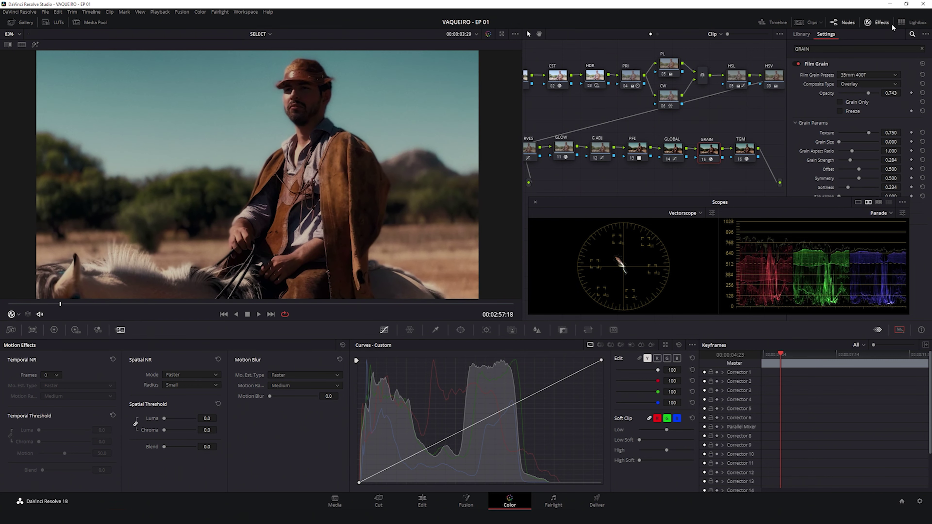
{"action": "left_click", "coordinate": [881, 25]}
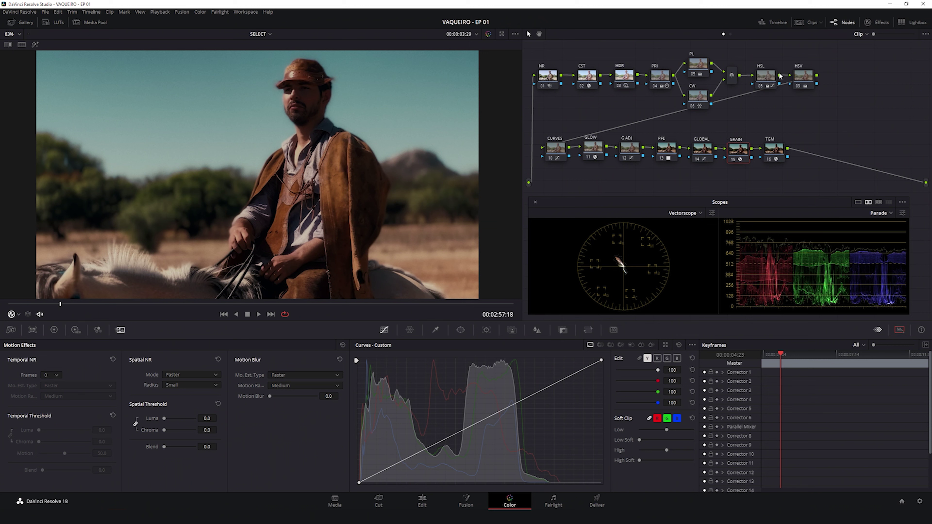
Box-select every node and disable them all with Ctrl+D to see the ungraded shot.
{"action": "left_click_drag", "start_coordinate": [848, 53], "coordinate": [536, 162]}
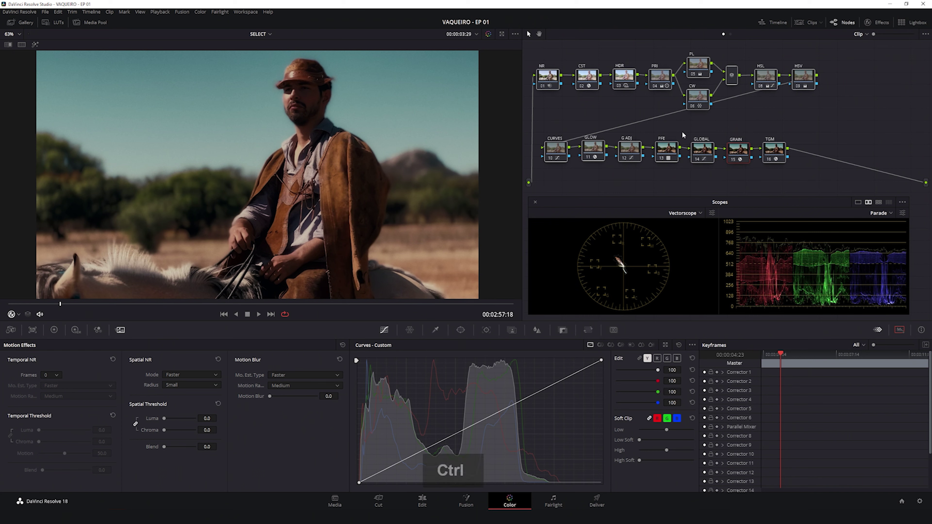
{"action": "key", "text": "ctrl+d"}
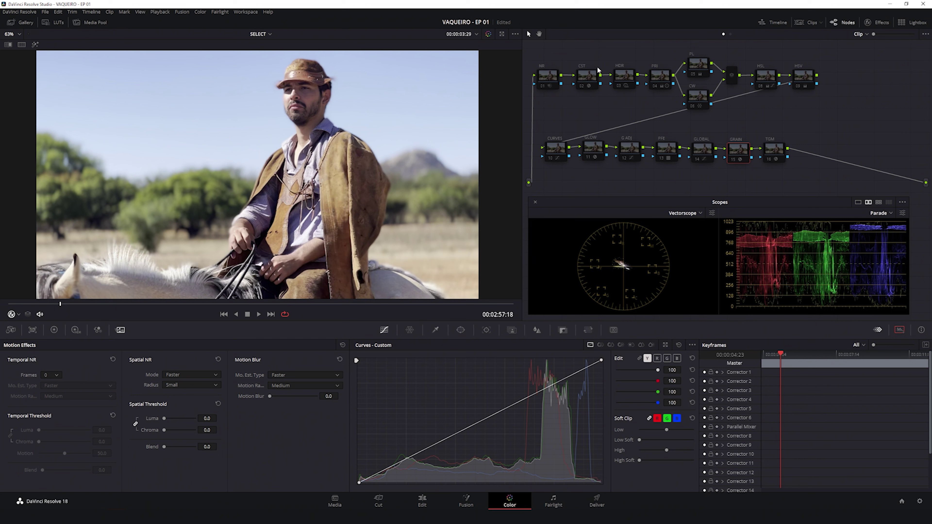
{"action": "left_click", "coordinate": [590, 81]}
Re-enable the CST, PFE, TGM and PRI nodes one at a time.
{"action": "key", "text": "ctrl+d"}
{"action": "left_click", "coordinate": [668, 146]}
{"action": "key", "text": "ctrl+d"}
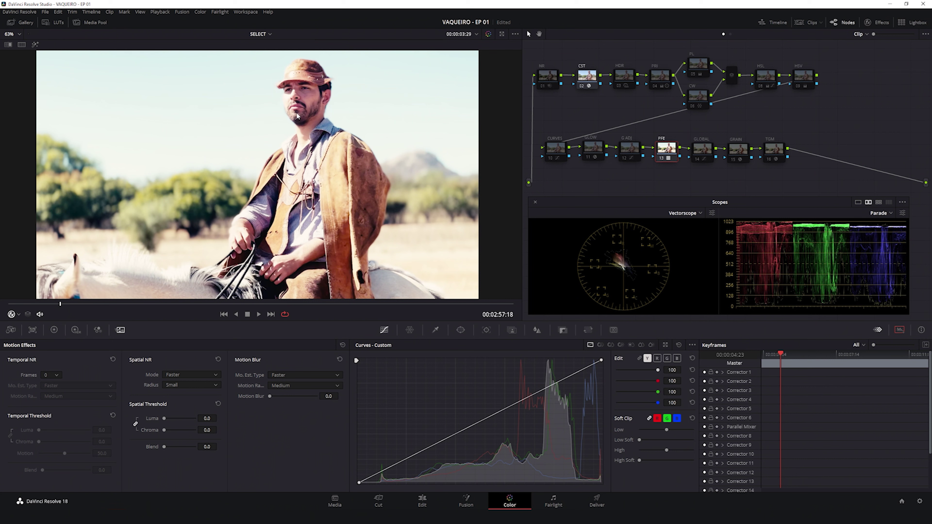
{"action": "left_click", "coordinate": [776, 151]}
{"action": "key", "text": "ctrl+d"}
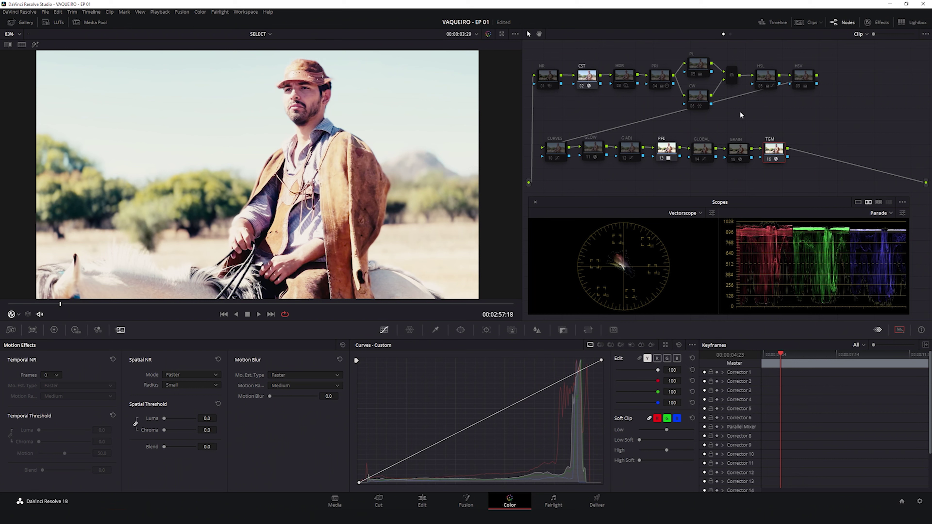
{"action": "left_click", "coordinate": [658, 80]}
{"action": "key", "text": "ctrl+d"}
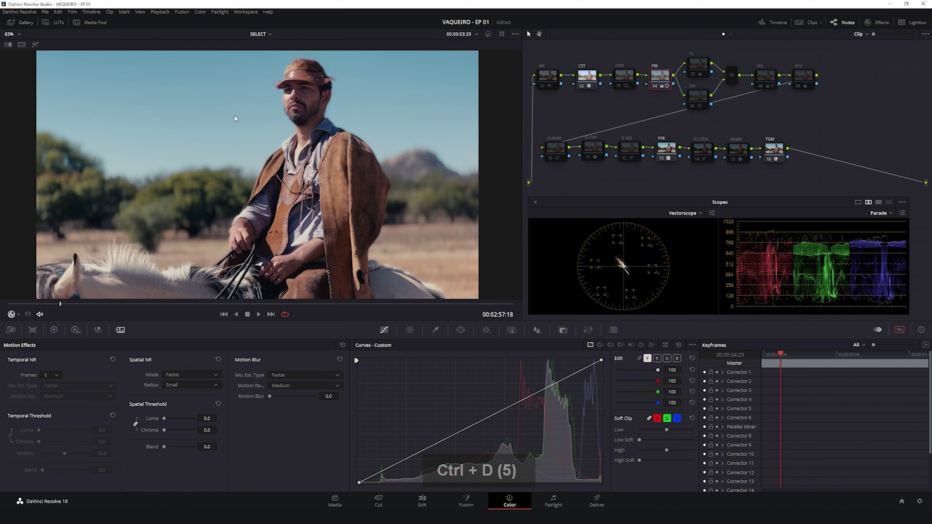
Re-enable the HDR, PL and CW nodes, then the HSL and HSV nodes together.
{"action": "left_click", "coordinate": [627, 78]}
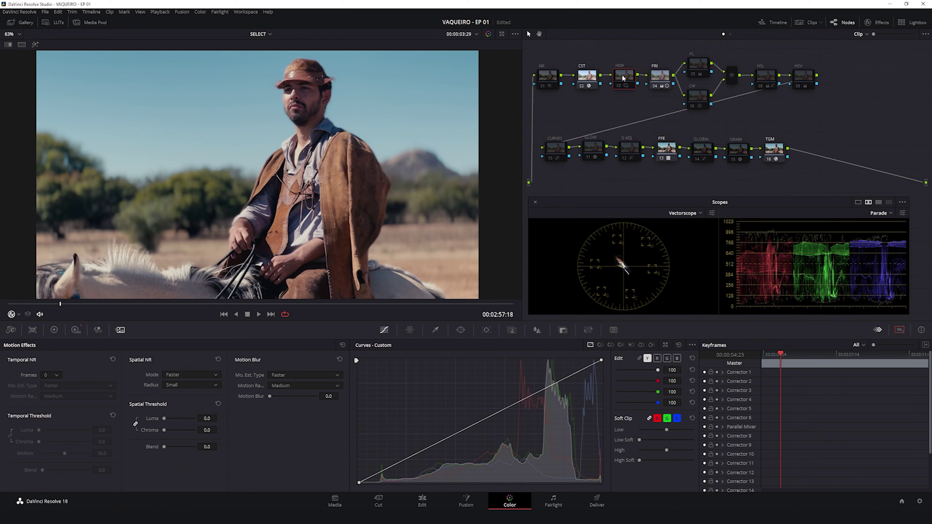
{"action": "key", "text": "ctrl+d"}
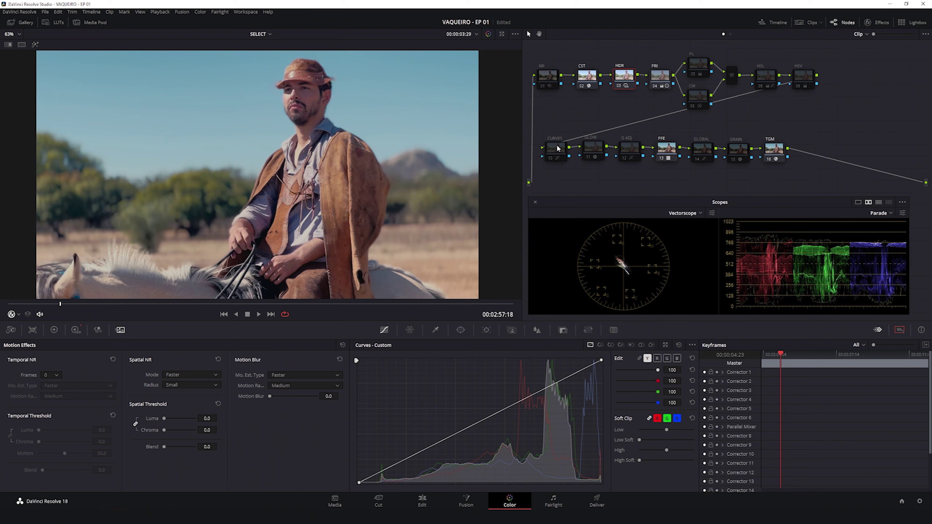
{"action": "left_click", "coordinate": [699, 65]}
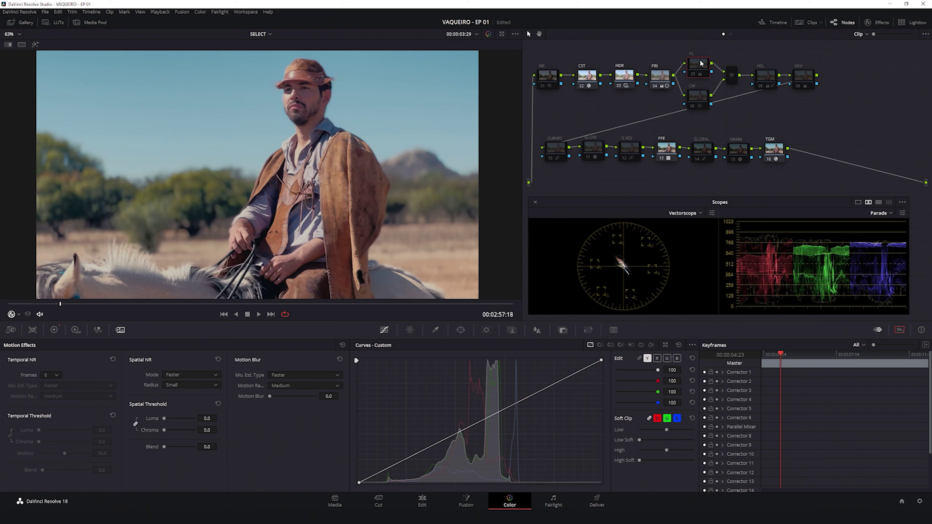
{"action": "key", "text": "ctrl+d"}
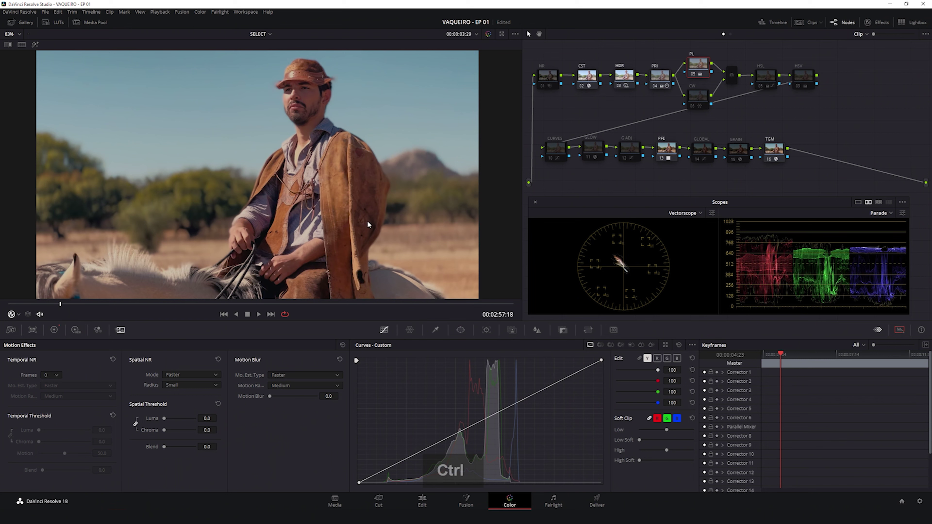
{"action": "left_click", "coordinate": [699, 96]}
{"action": "key", "text": "ctrl+d"}
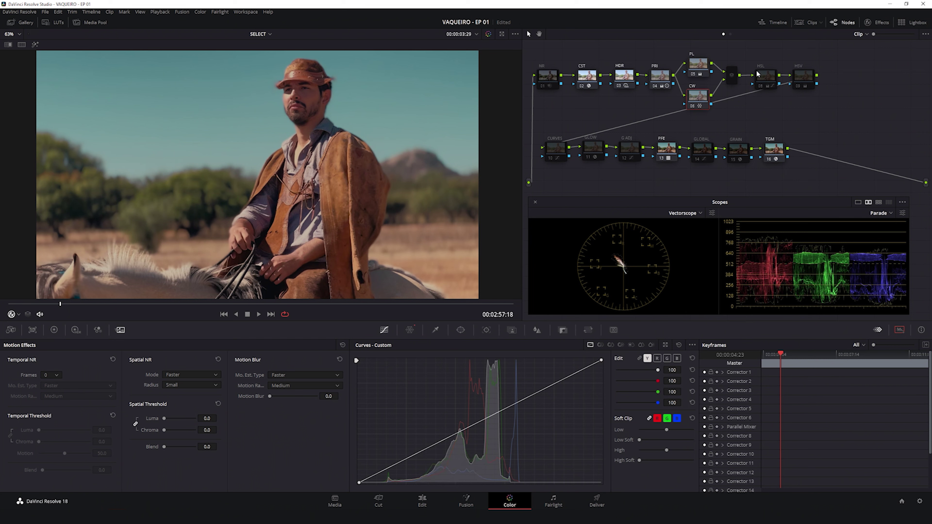
{"action": "left_click", "coordinate": [807, 78]}
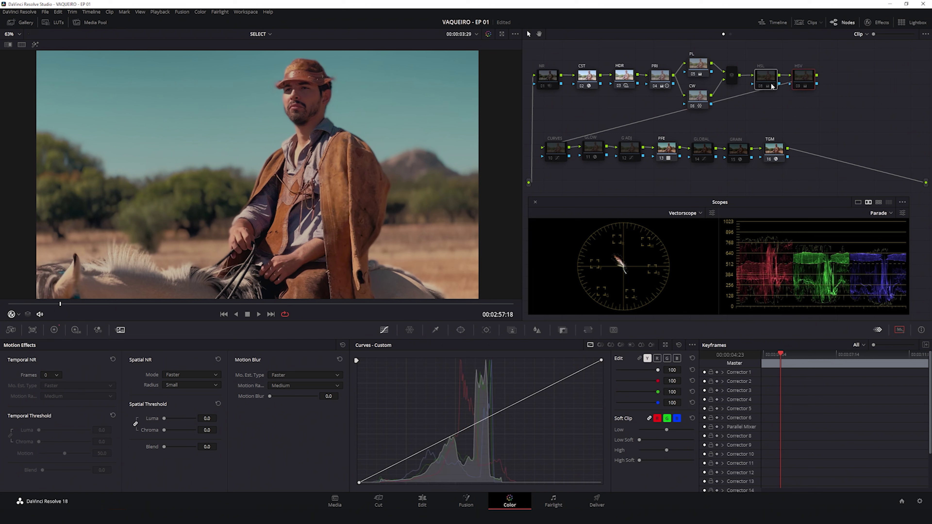
{"action": "key", "text": "ctrl+d"}
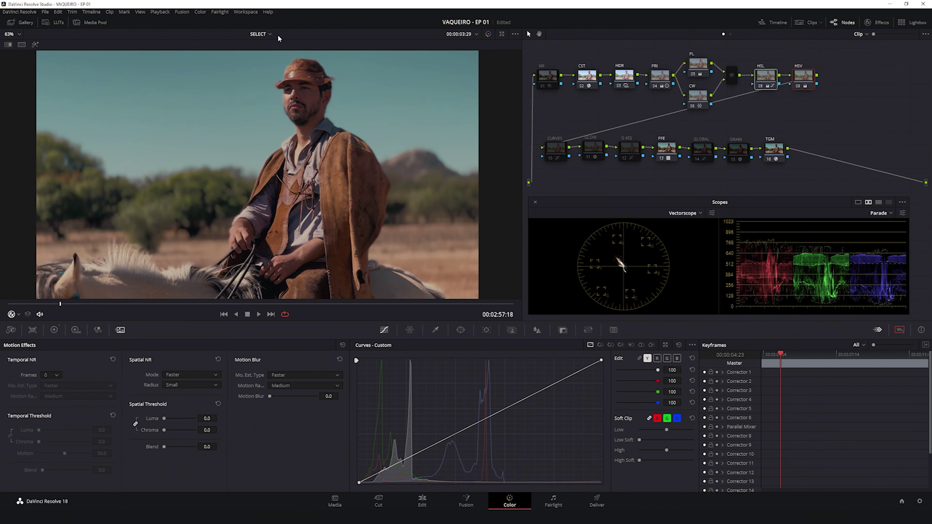
{"action": "left_click", "coordinate": [555, 148]}
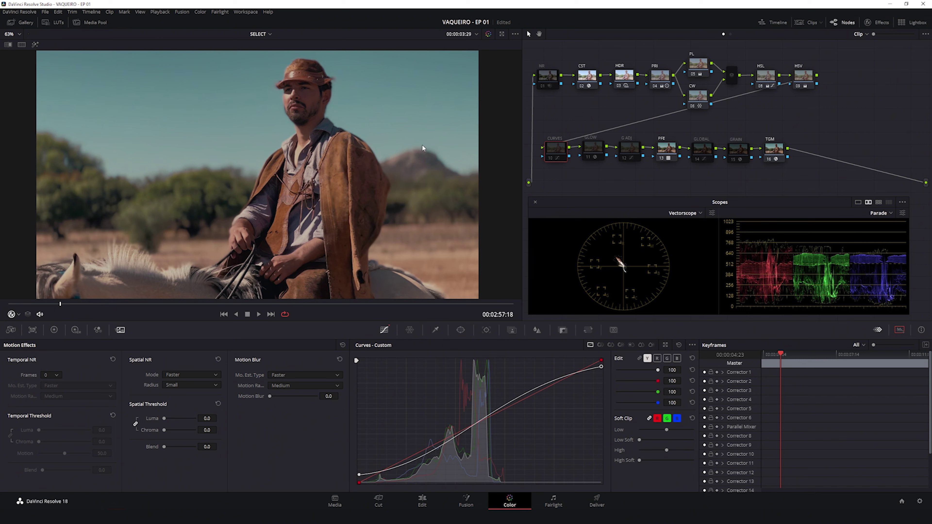
Re-enable the CURVES, GLOW, G ADJ and GLOBAL nodes in turn.
{"action": "key", "text": "ctrl+d"}
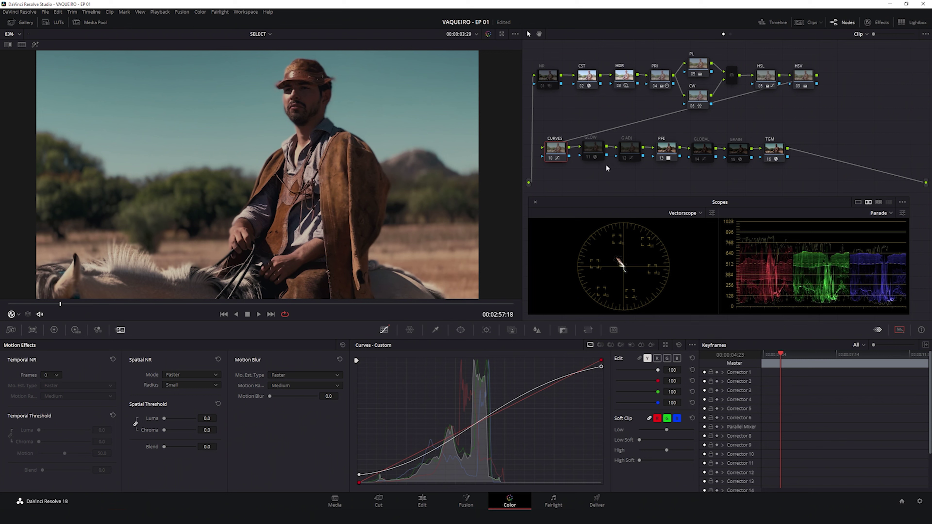
{"action": "left_click", "coordinate": [597, 150]}
{"action": "key", "text": "ctrl+d"}
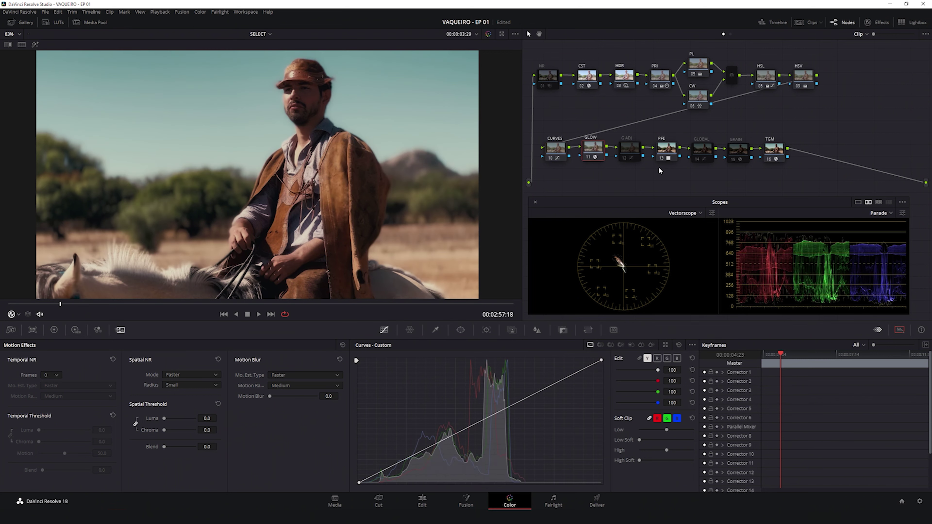
{"action": "left_click", "coordinate": [633, 151]}
{"action": "key", "text": "ctrl+d"}
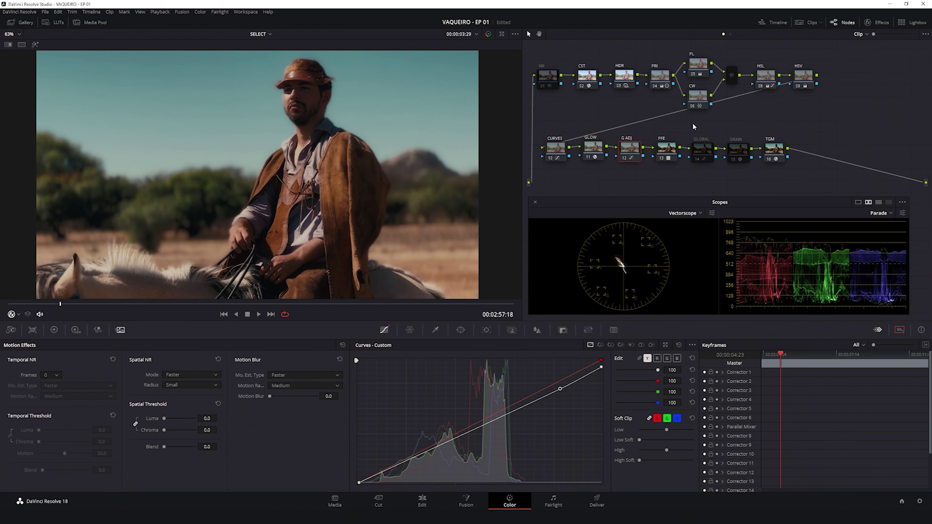
{"action": "left_click", "coordinate": [699, 157]}
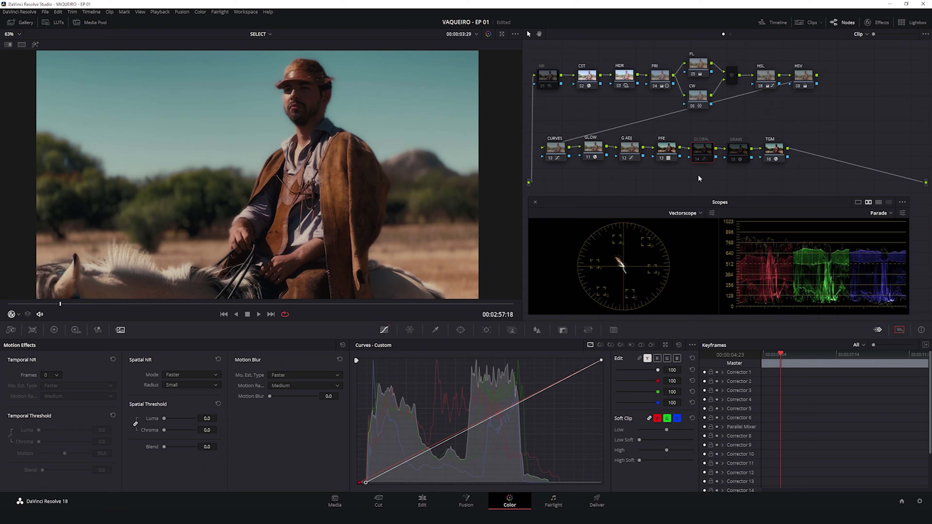
{"action": "key", "text": "ctrl+d"}
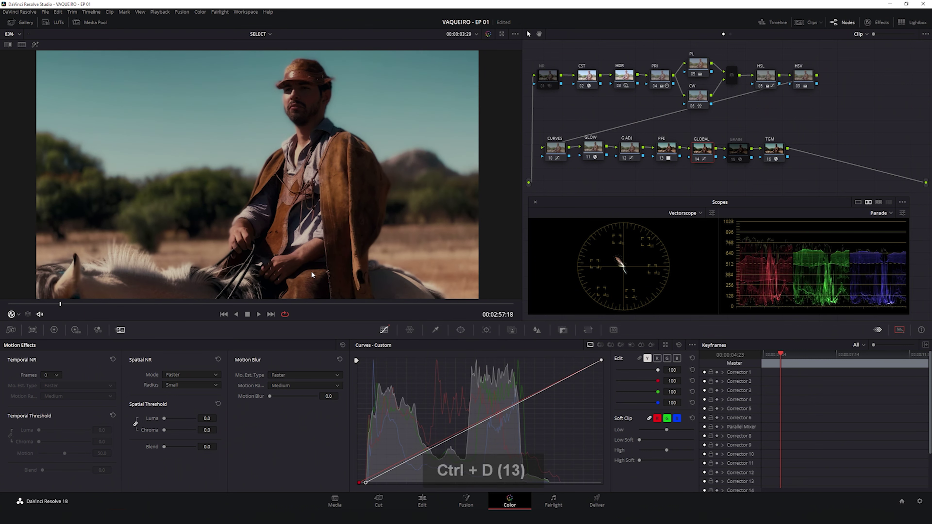
Compare the shot with and without NR, then leave NR and GRAIN enabled.
{"action": "left_click", "coordinate": [553, 76]}
{"action": "key", "text": "ctrl+d"}
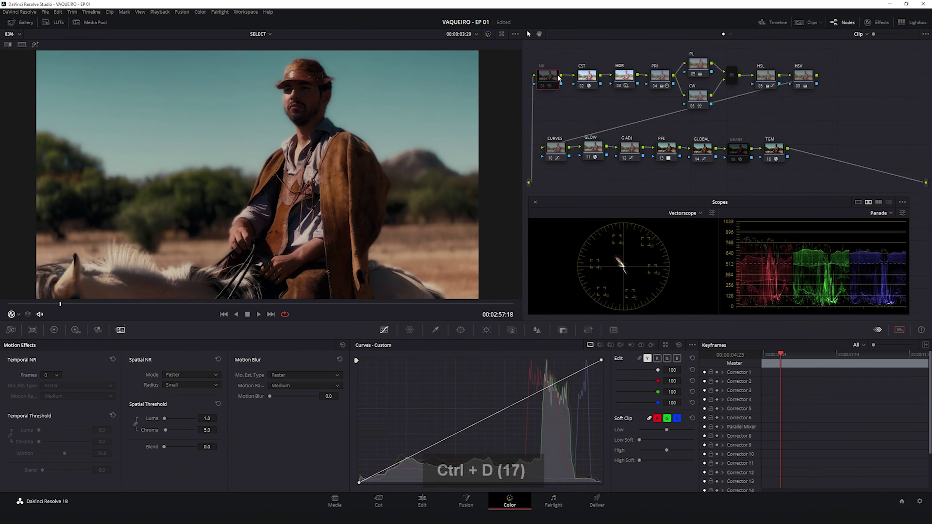
{"action": "key", "text": "ctrl+d"}
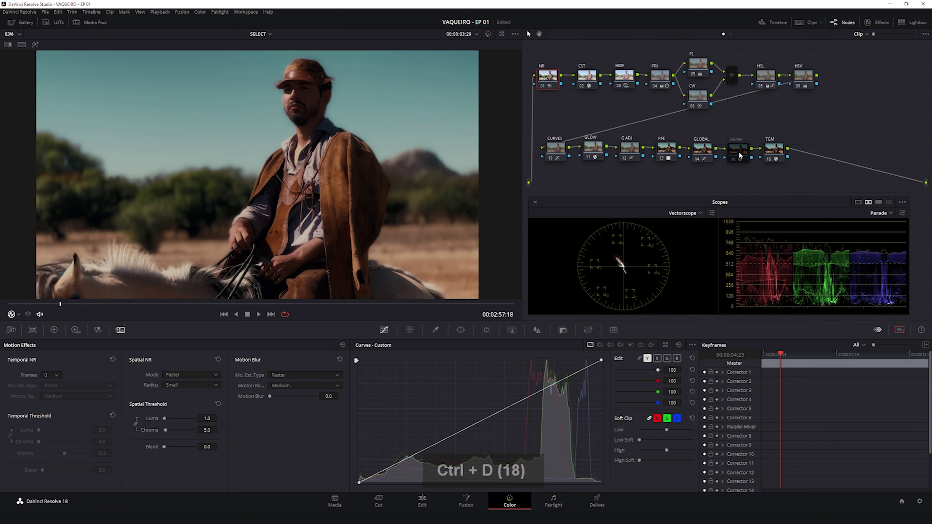
{"action": "left_click", "coordinate": [740, 155]}
{"action": "key", "text": "ctrl+d"}
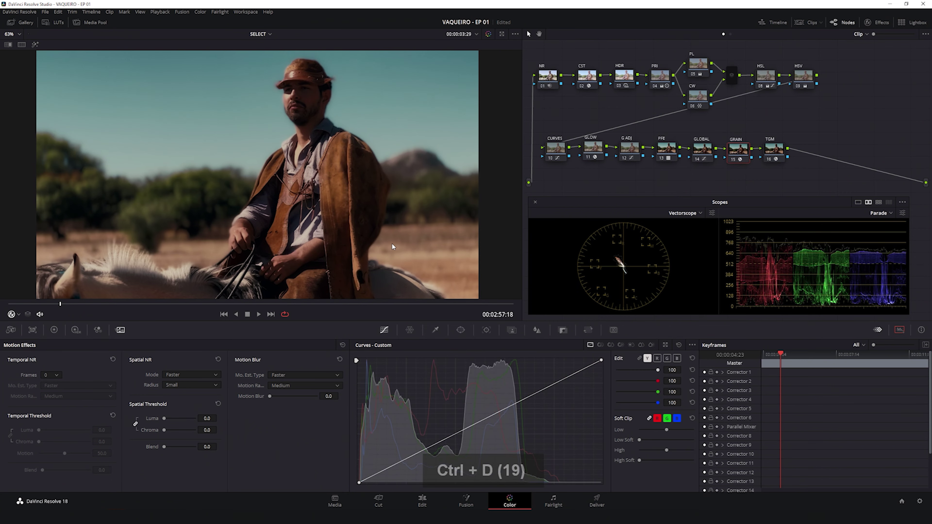